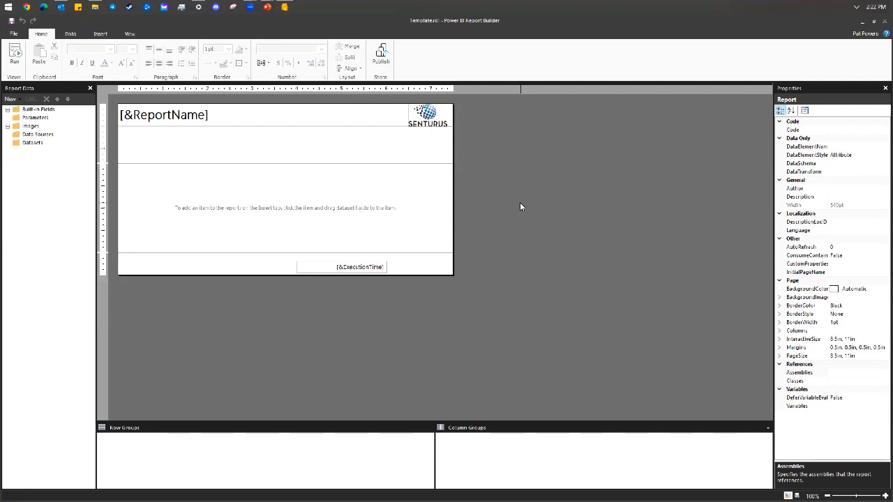
Open the [&ReportName] title for editing and move [&ExecutionTime] to the footer's right edge.
double_click(170, 116)
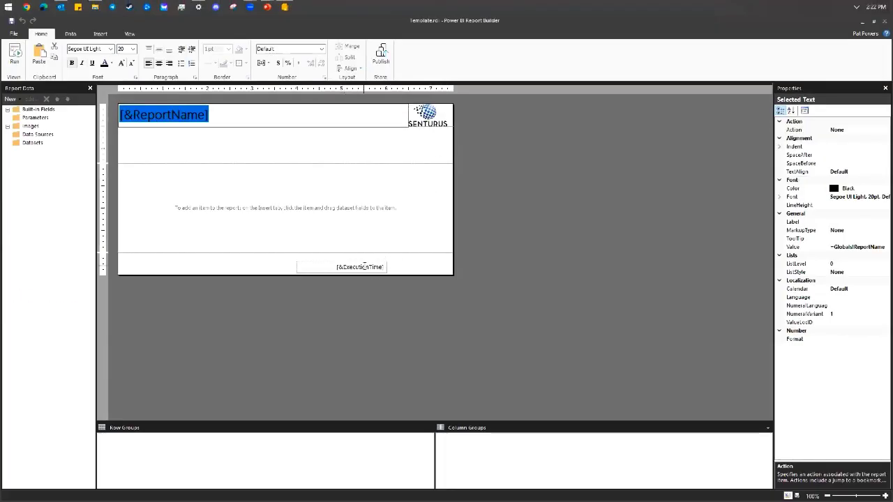
left_click_drag(385, 267, 452, 273)
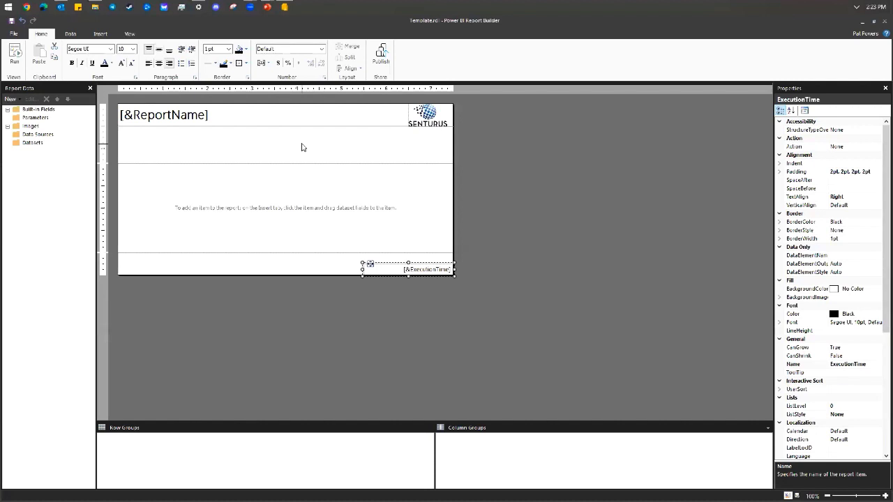
left_click(489, 148)
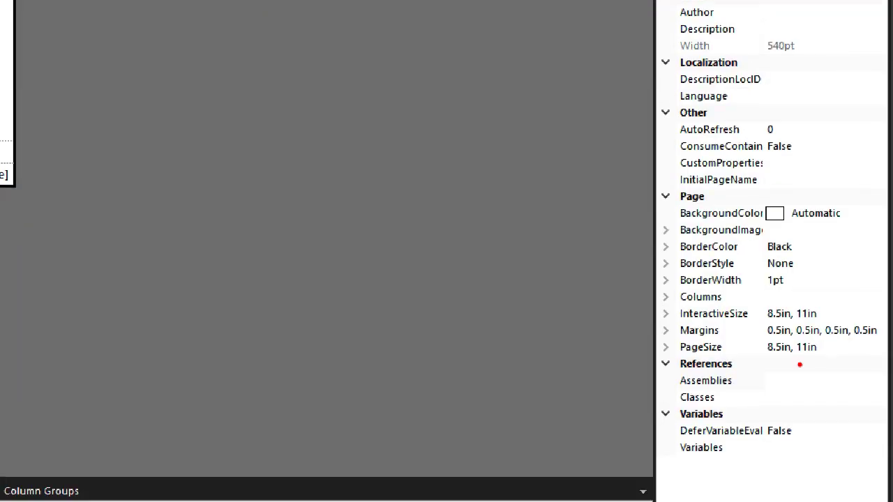
mouse_move(830, 286)
left_mouse_down()
mouse_move(739, 293)
mouse_move(802, 377)
mouse_move(880, 288)
mouse_move(793, 267)
left_mouse_up()
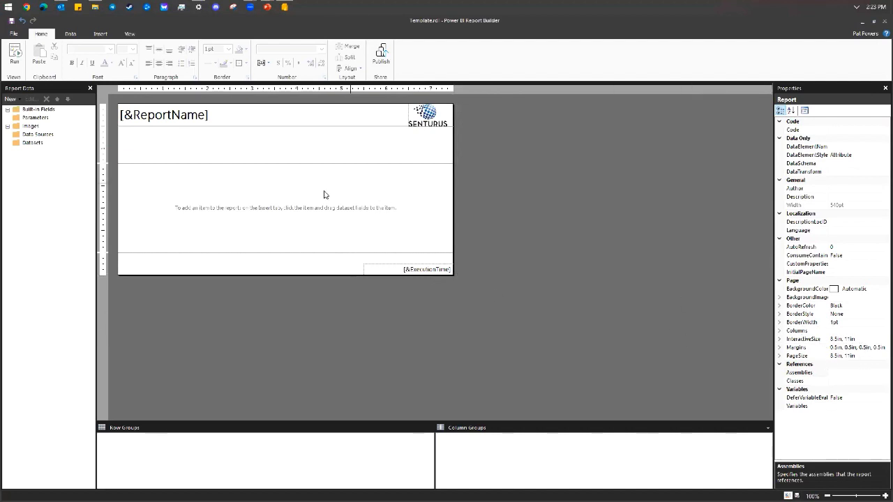
left_click(340, 160)
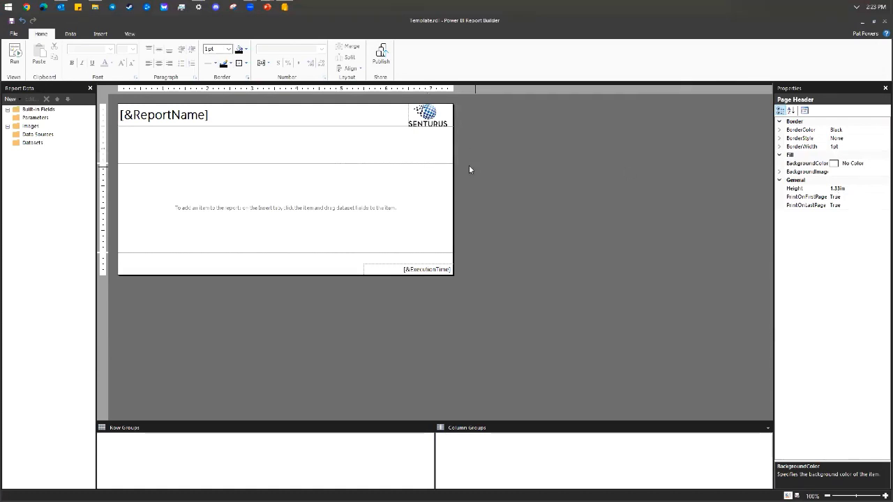
left_click(389, 184)
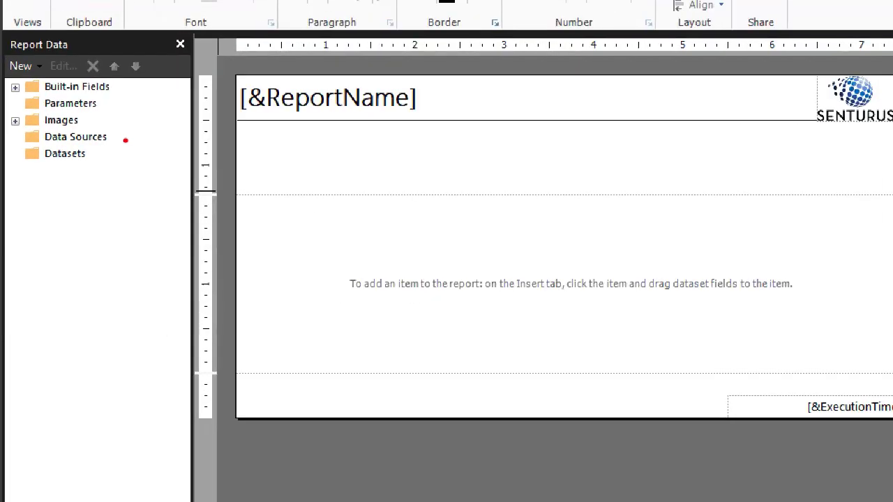
left_click_drag(124, 139, 148, 139)
left_click_drag(95, 156, 112, 156)
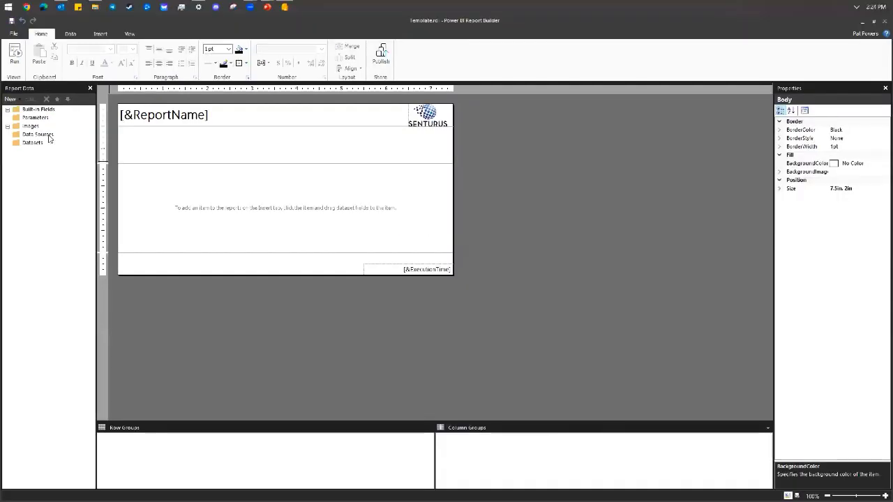
Add a data source named AdventureWorks with the Microsoft Azure SQL Database connection type.
right_click(49, 137)
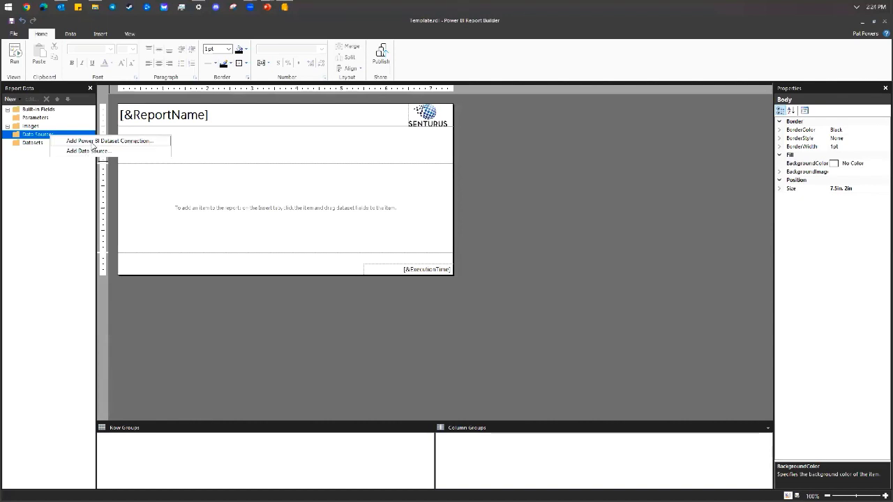
left_click(89, 151)
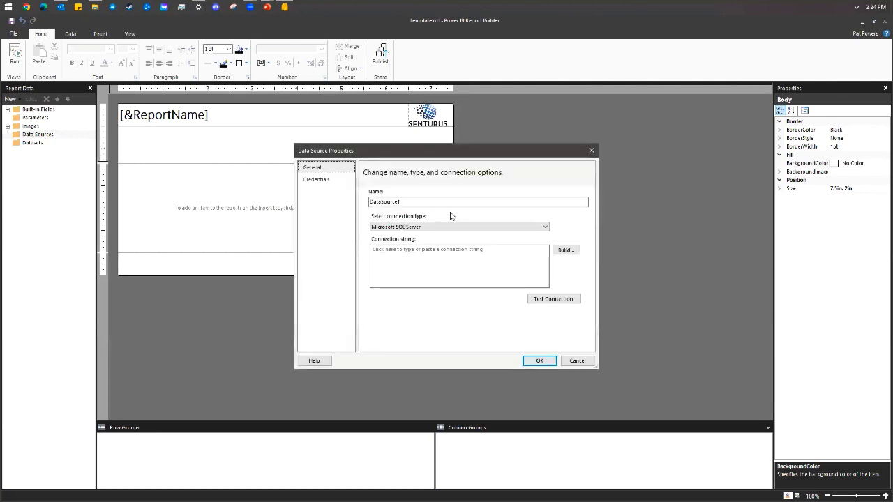
left_click_drag(443, 201, 354, 194)
type("ds")
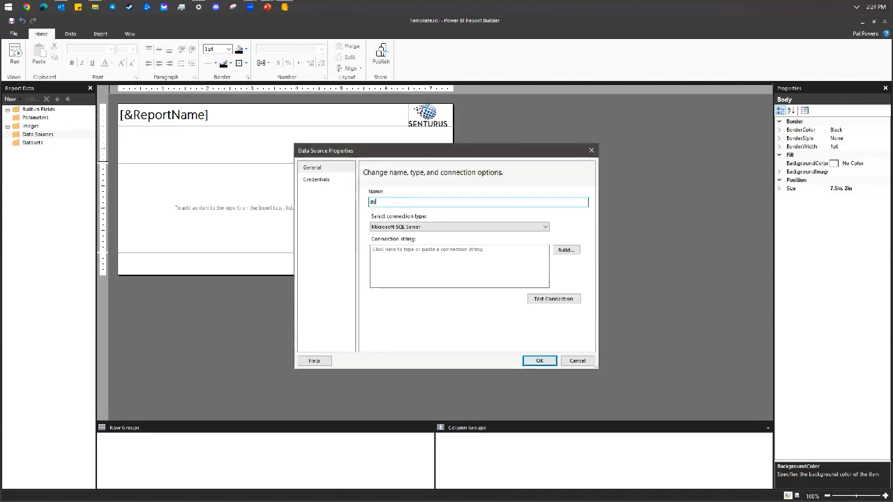
key("BackSpace")
type("AdventureWorks")
left_click(406, 227)
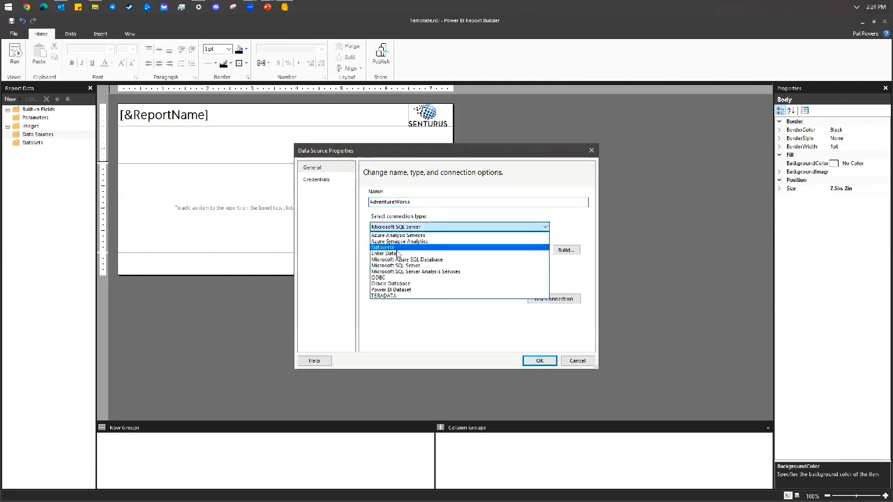
left_click(496, 247)
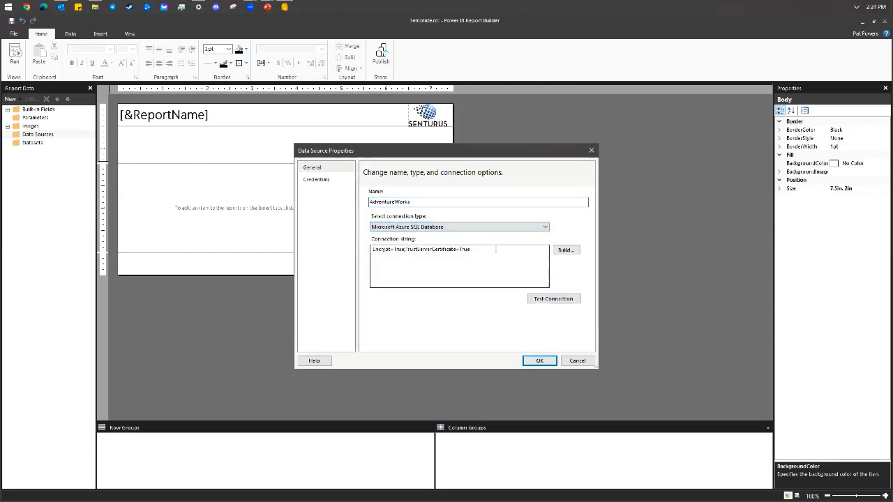
In the connection builder, enter the Azure server name and SQL Server Authentication login, saving the password.
left_click(564, 250)
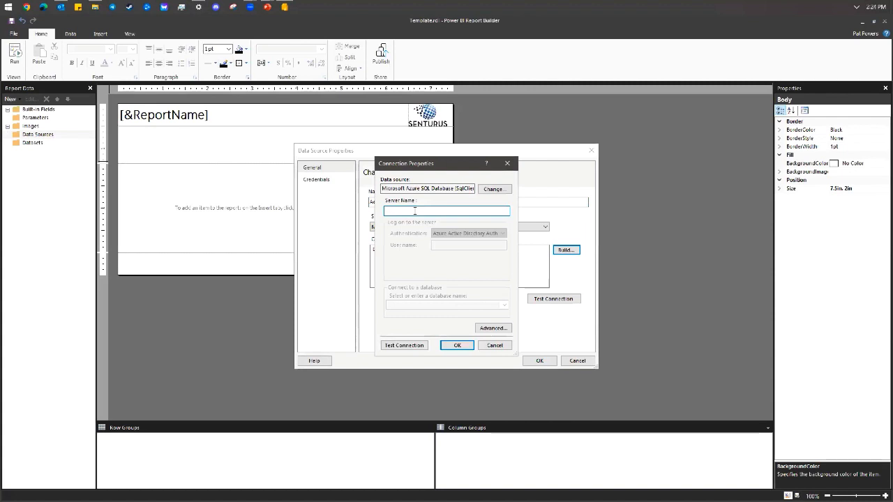
type("senturus")
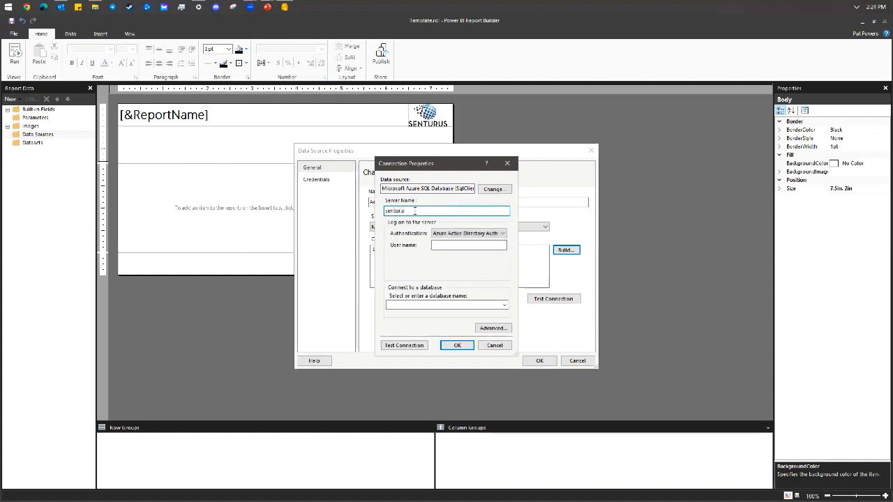
type(" azure")
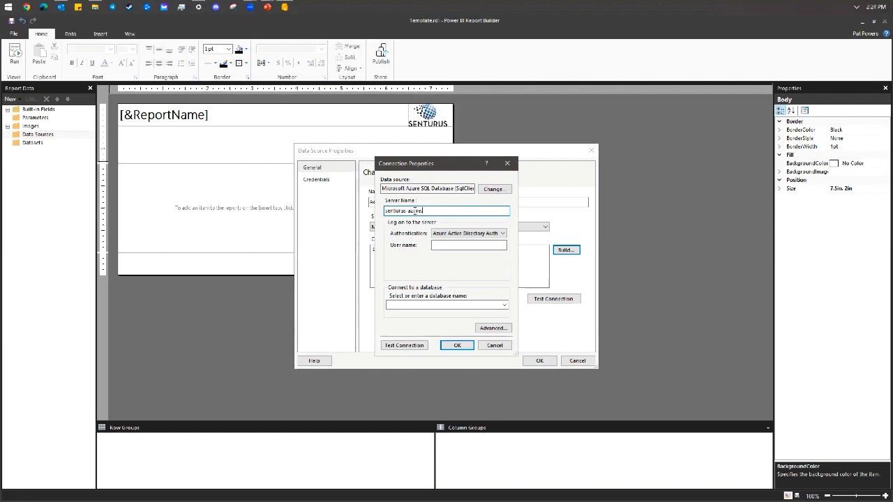
type(".database.w")
type("indows.net")
left_click(466, 233)
left_click(447, 250)
left_click(443, 247)
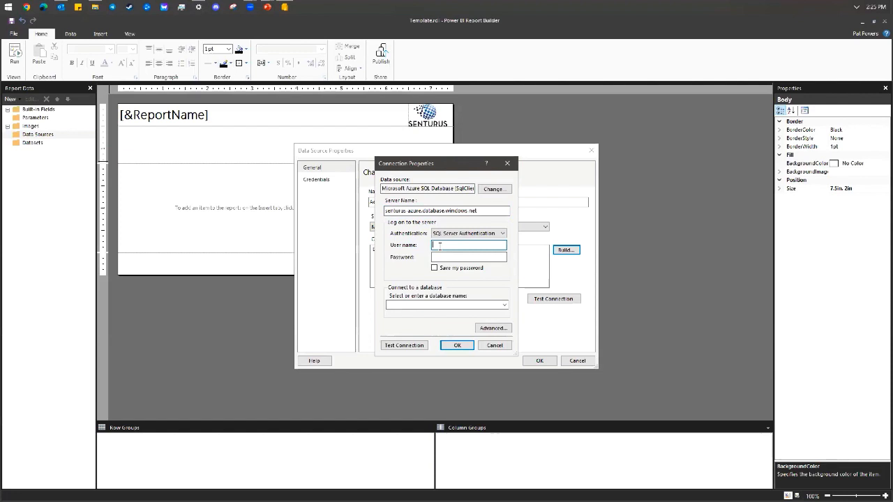
type("senturusAdm")
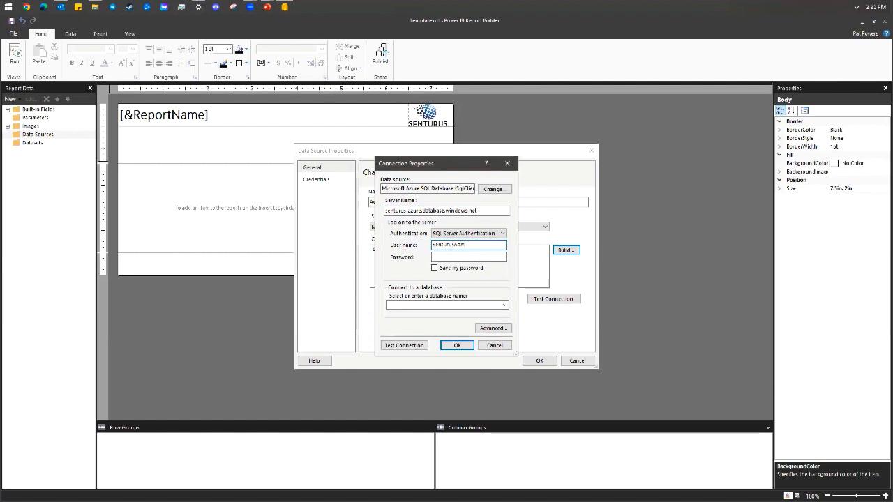
key("BackSpace")
key("BackSpace")
key("BackSpace")
key("BackSpace")
key("BackSpace")
key("BackSpace")
key("BackSpace")
key("BackSpace")
key("BackSpace")
key("BackSpace")
type("senturus")
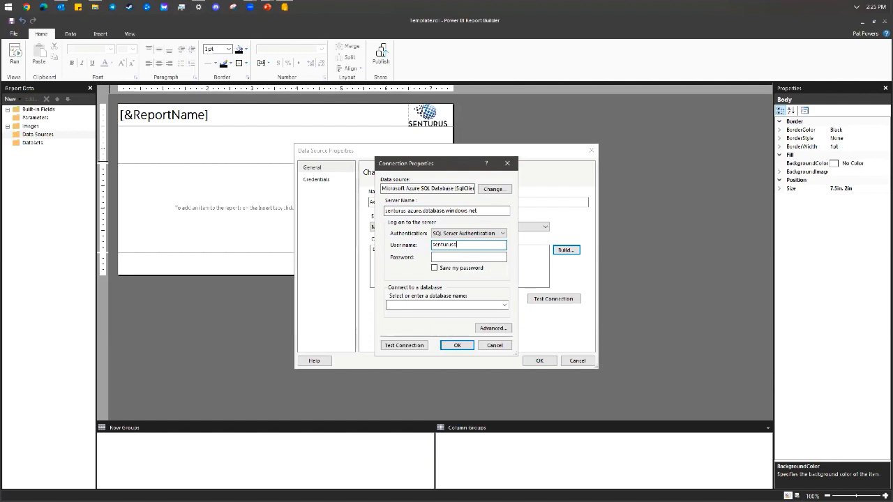
type("admin")
key("Tab")
type("•••")
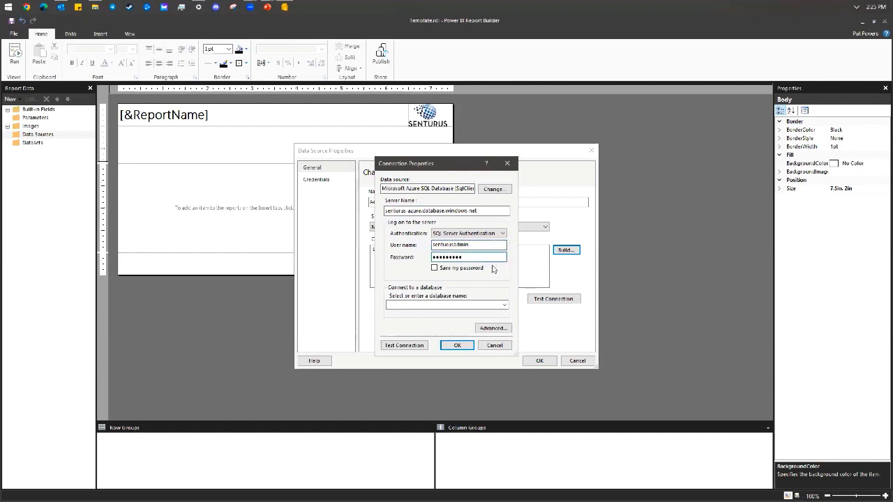
type("•")
left_click(462, 269)
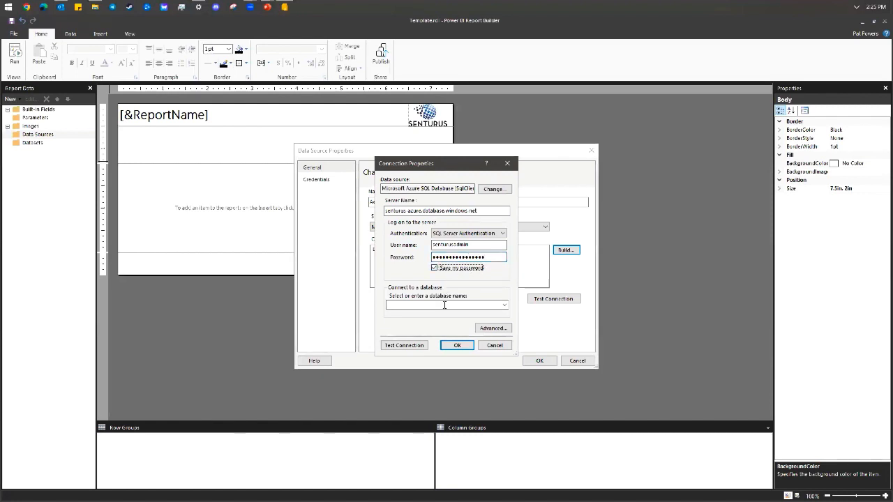
Enter the AdventureWorksDW2017 database, fix the password, and get a successful connection test.
left_click(417, 305)
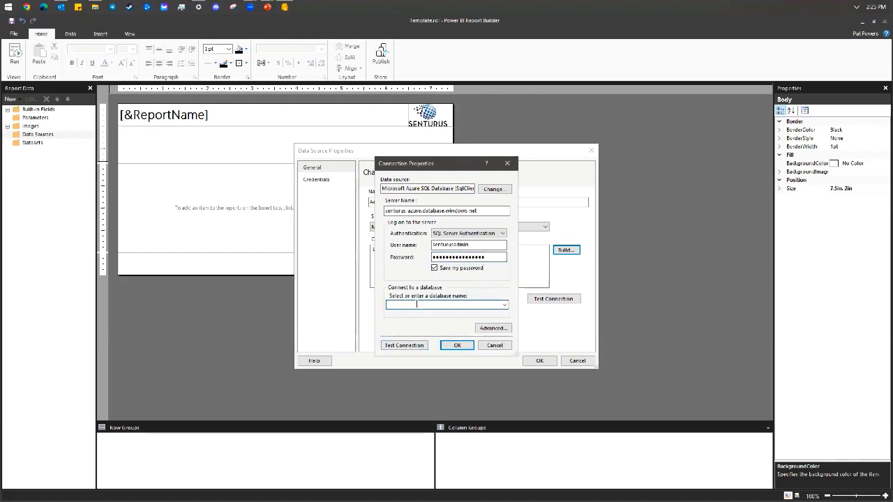
type("AdventureWorks")
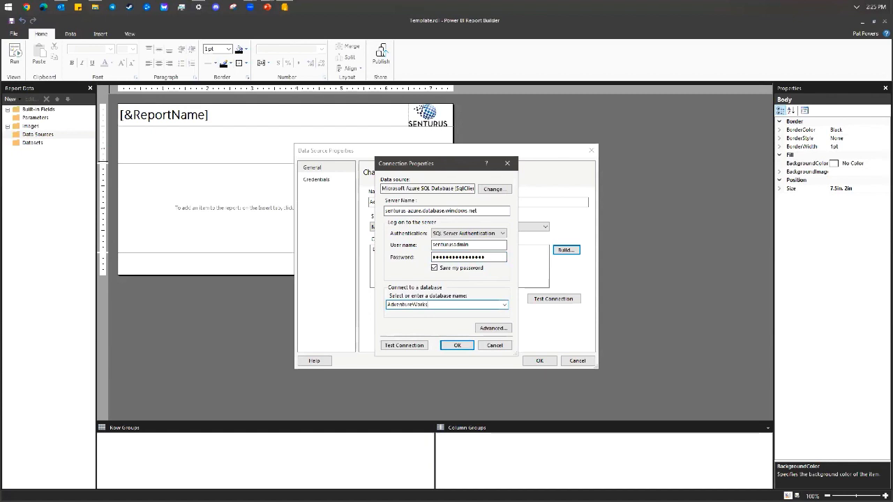
type("DW2017")
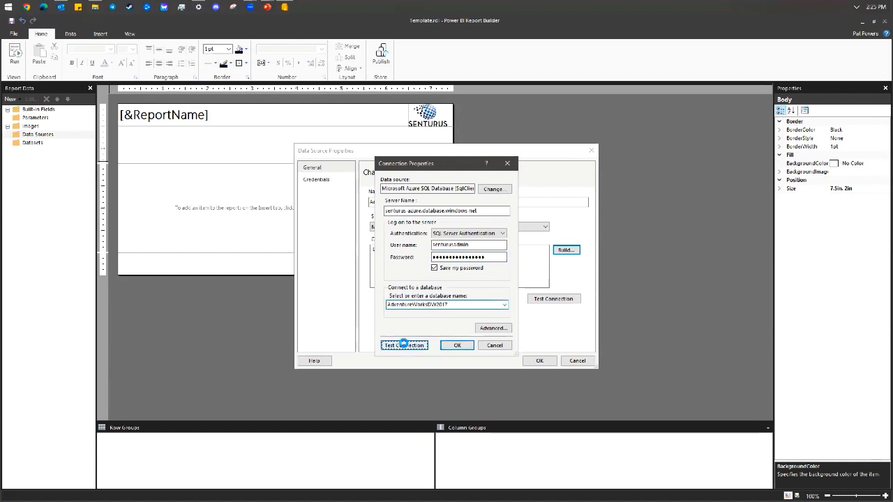
left_click(403, 345)
left_click(492, 296)
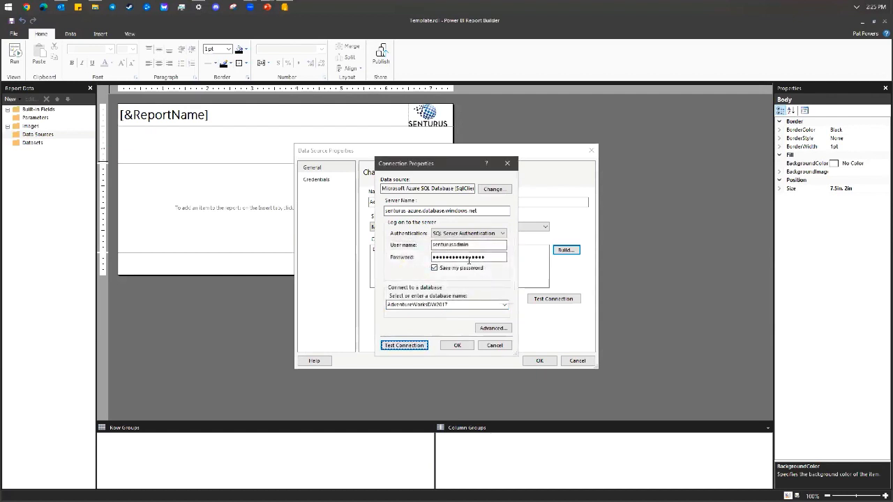
double_click(454, 257)
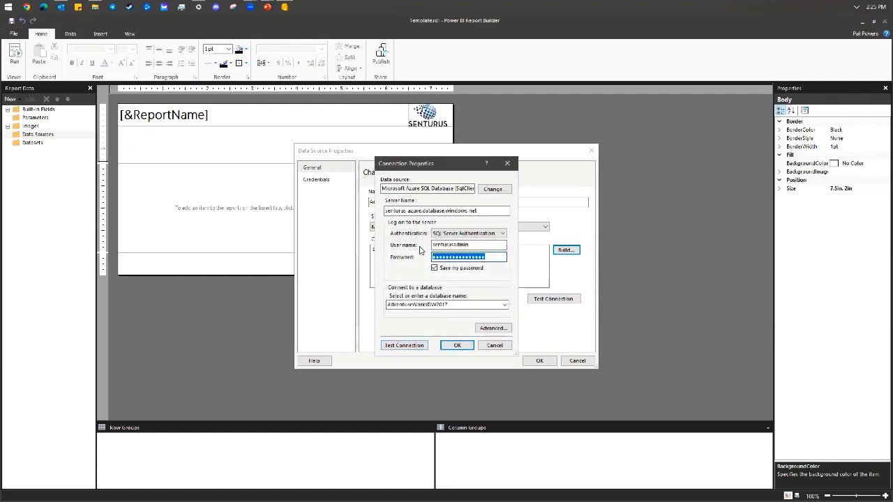
type("*")
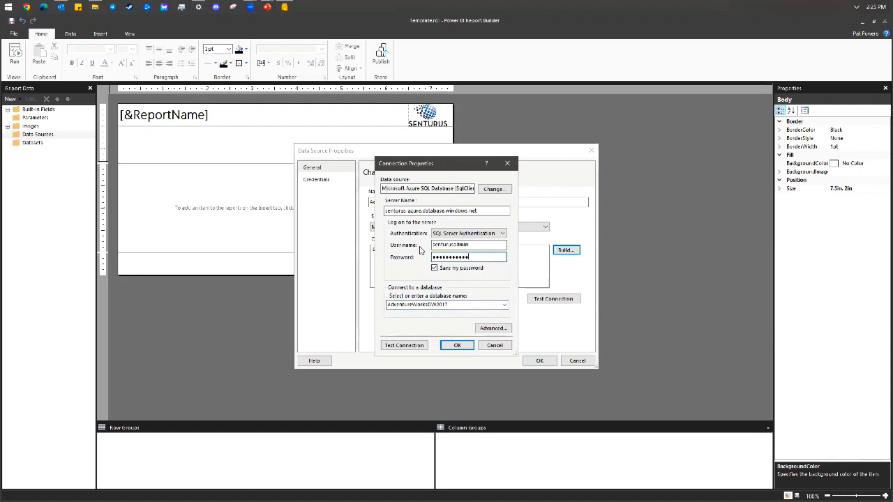
type("**")
left_click(408, 344)
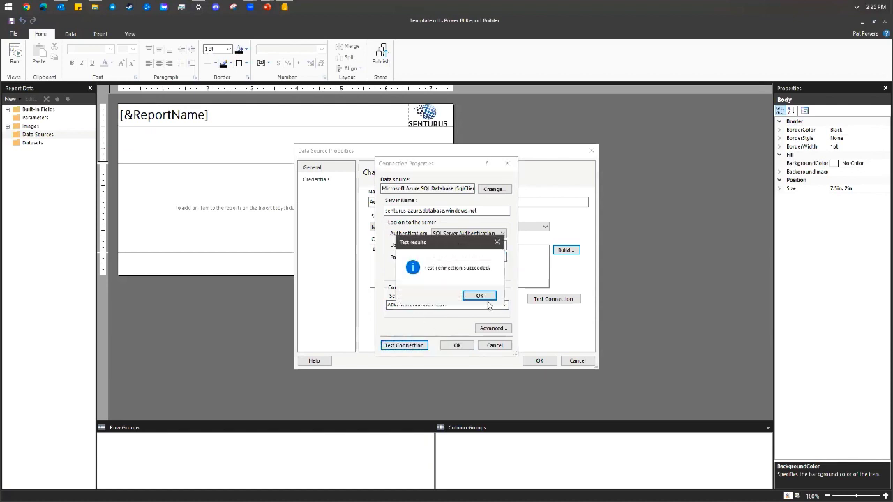
left_click(480, 296)
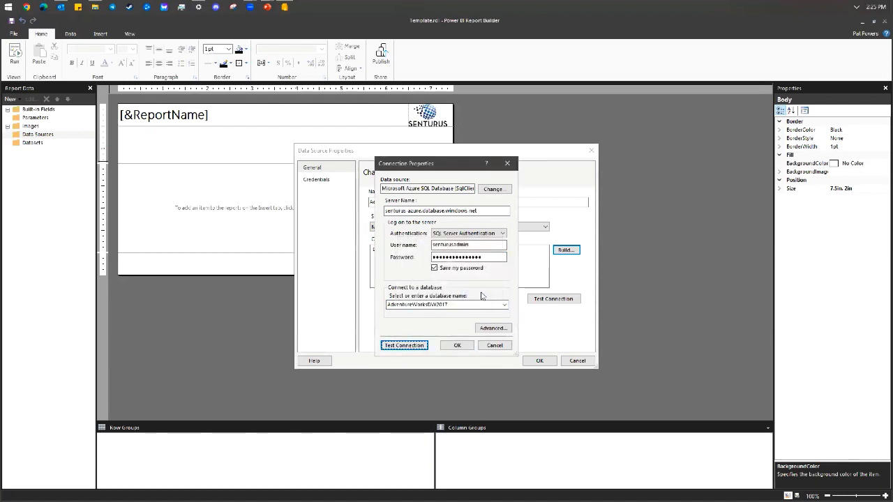
Accept the connection, retest the connection string, and save the AdventureWorks data source.
left_click(455, 346)
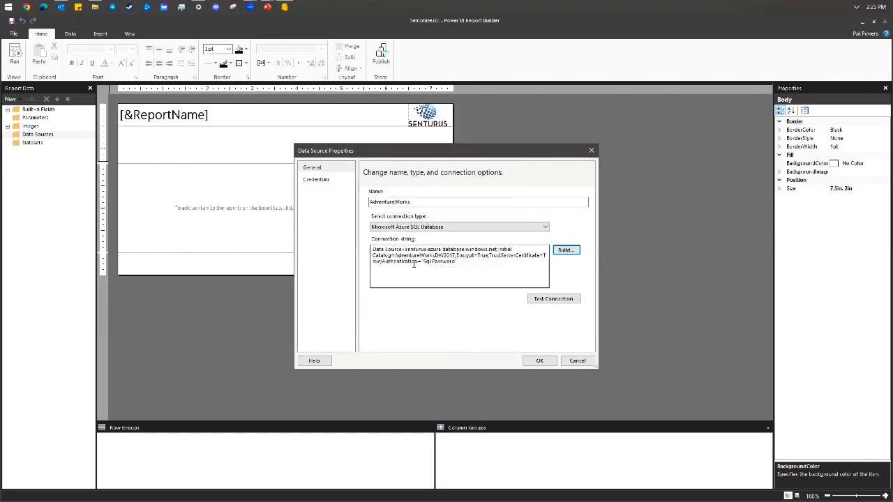
left_click(539, 298)
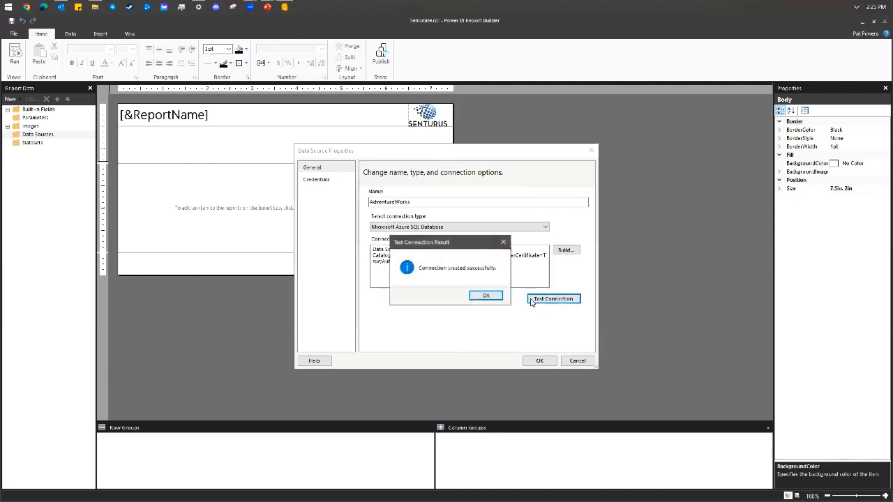
left_click(485, 297)
left_click(540, 361)
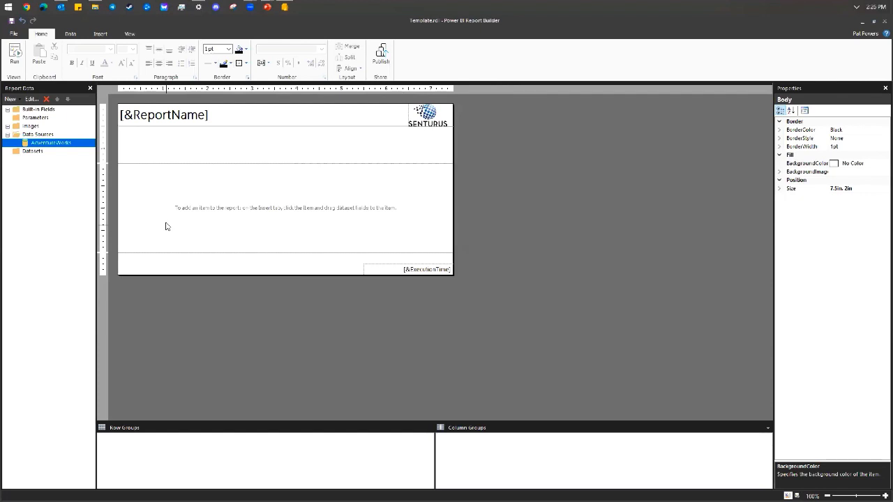
right_click(37, 152)
Create a dataset named dsMain that uses the AdventureWorks data source.
left_click(56, 162)
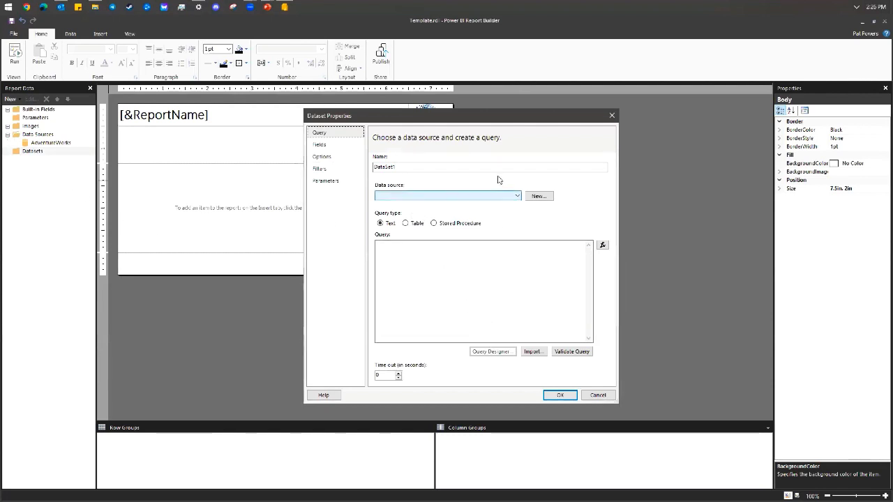
key("Tab")
type("ds")
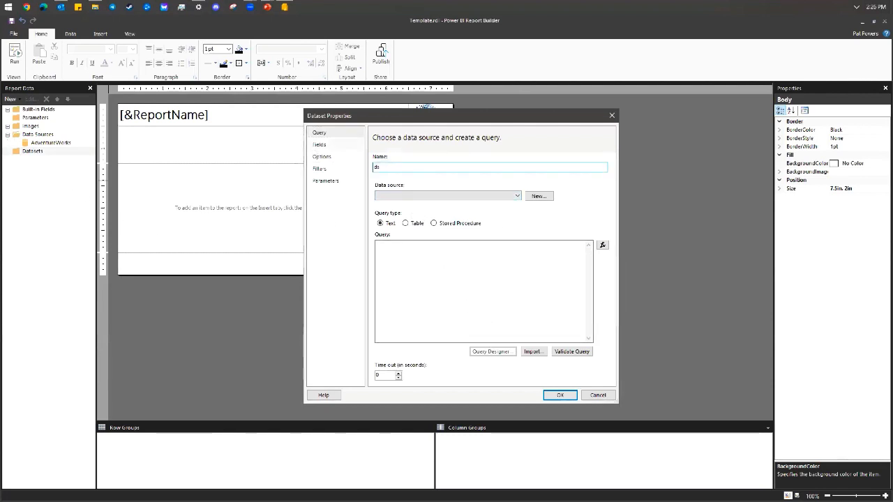
type("Main")
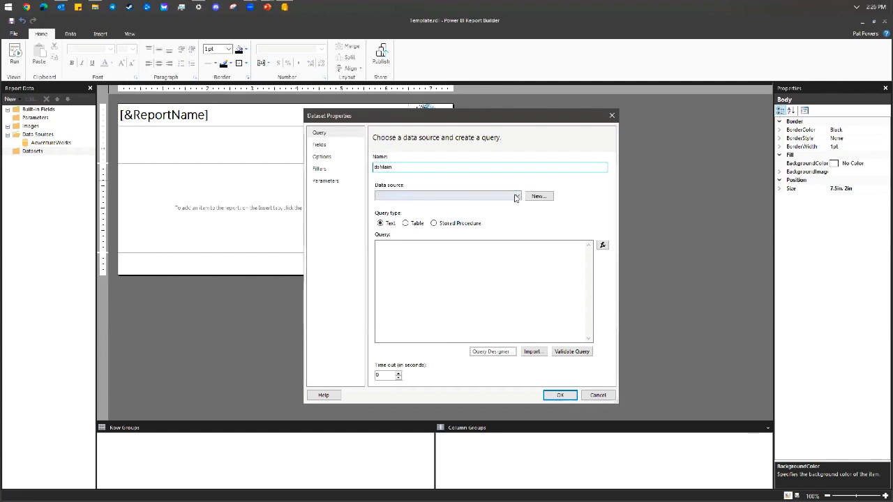
left_click(447, 195)
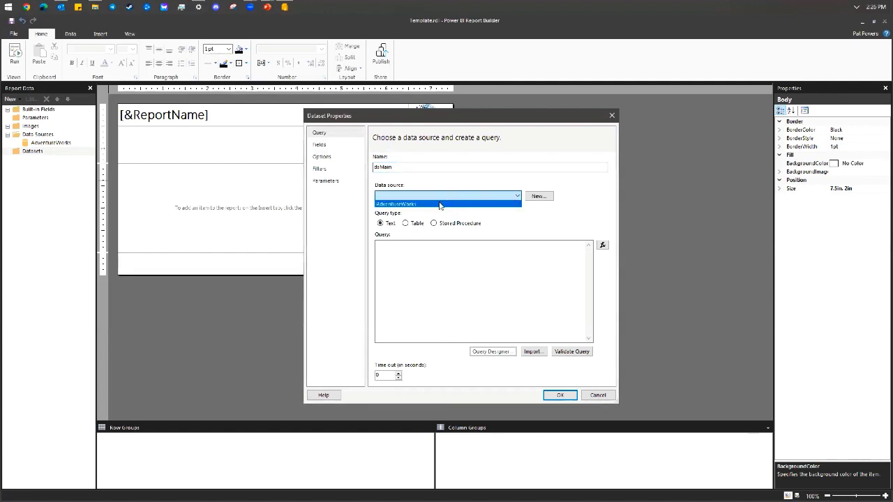
left_click(444, 204)
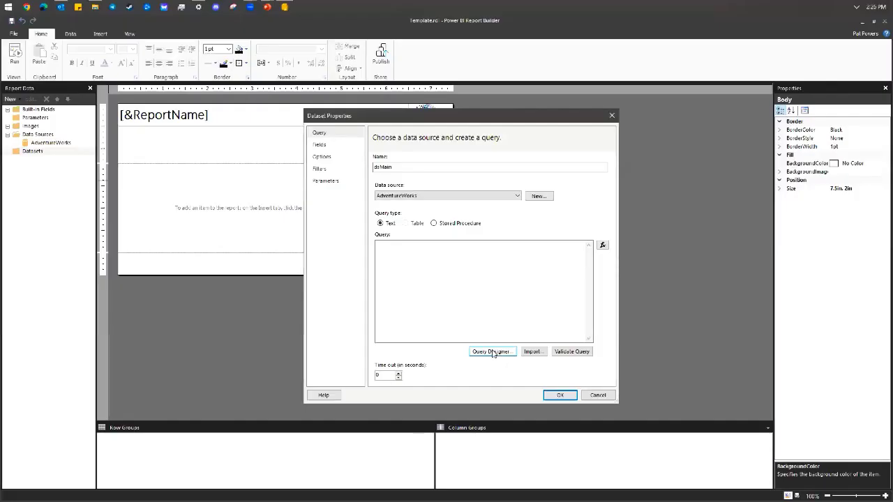
In Query Designer, select FirstName, LastName, Title, EmailAddress and Phone from DimEmployee.
left_click(491, 352)
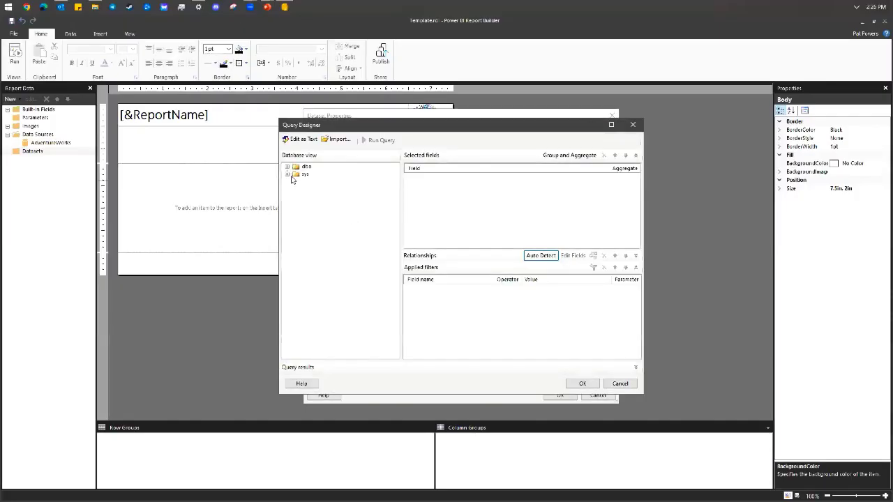
left_click(286, 167)
left_click(297, 174)
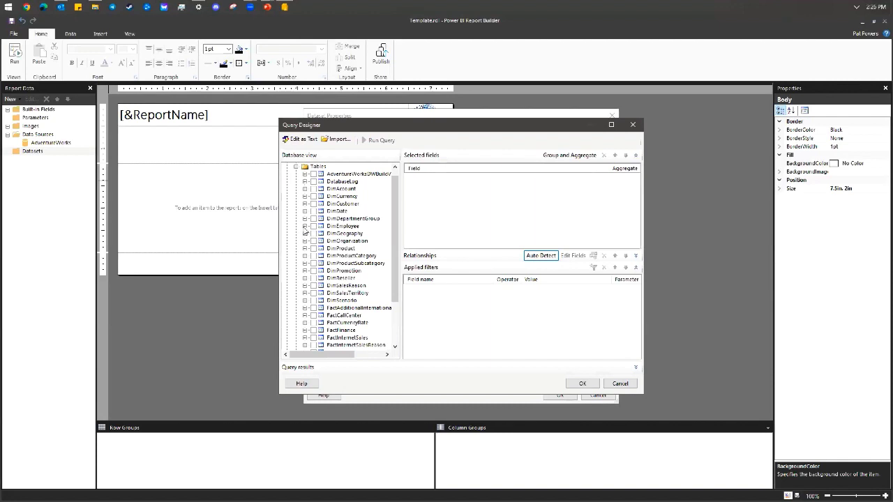
left_click(304, 226)
left_click(323, 211)
left_click(323, 218)
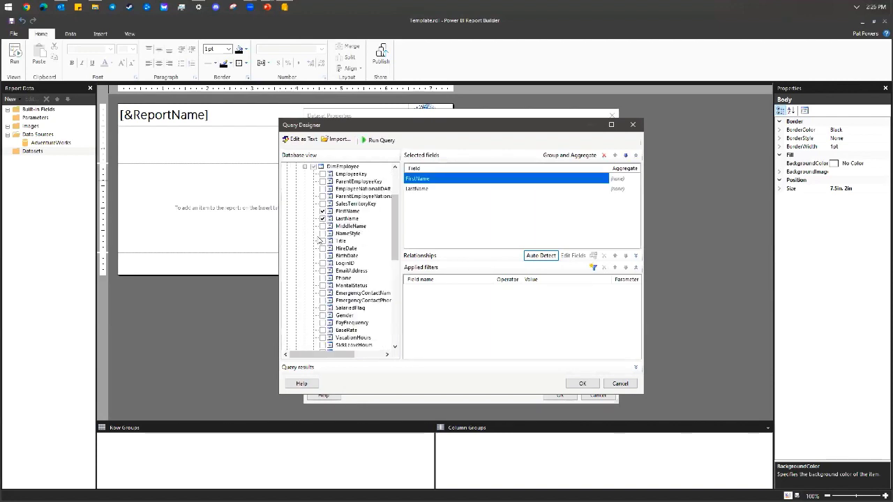
left_click(323, 241)
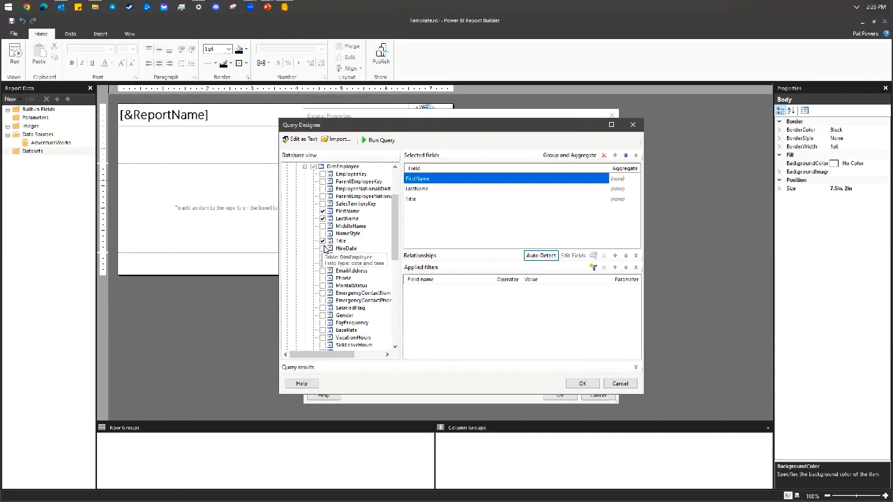
left_click(322, 271)
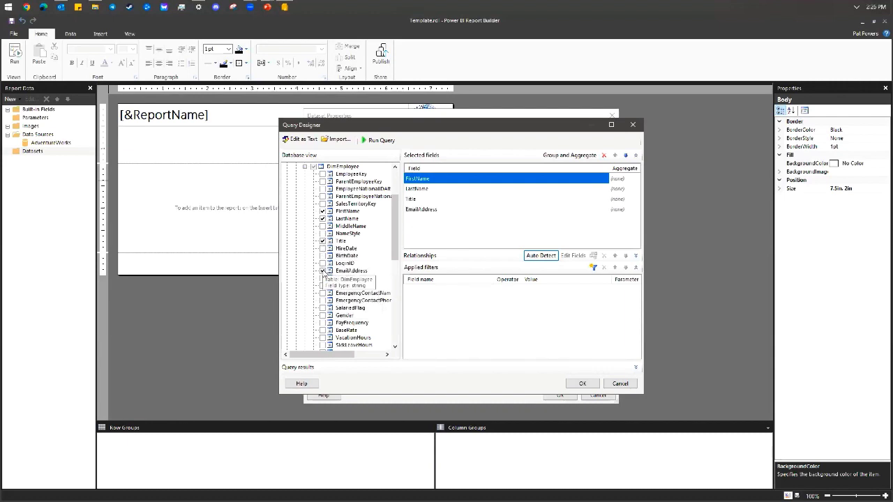
left_click(323, 279)
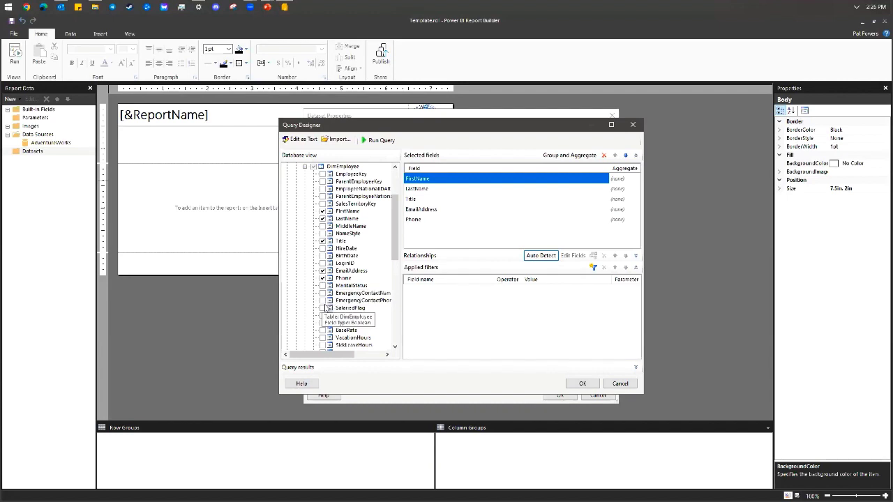
Add EmployeePhoto, plus SalesTerritoryRegion and SalesTerritoryGroup from DimSalesTerritory.
scroll(327, 311, "down", 1)
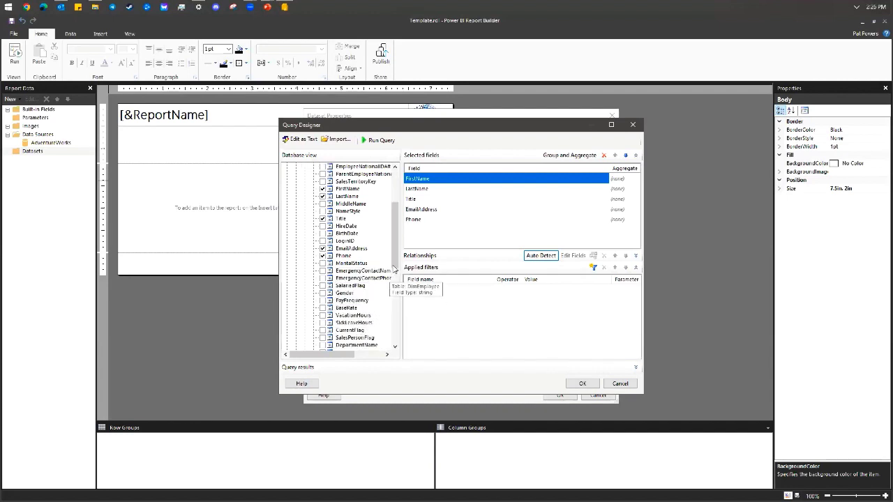
left_click_drag(392, 243, 395, 265)
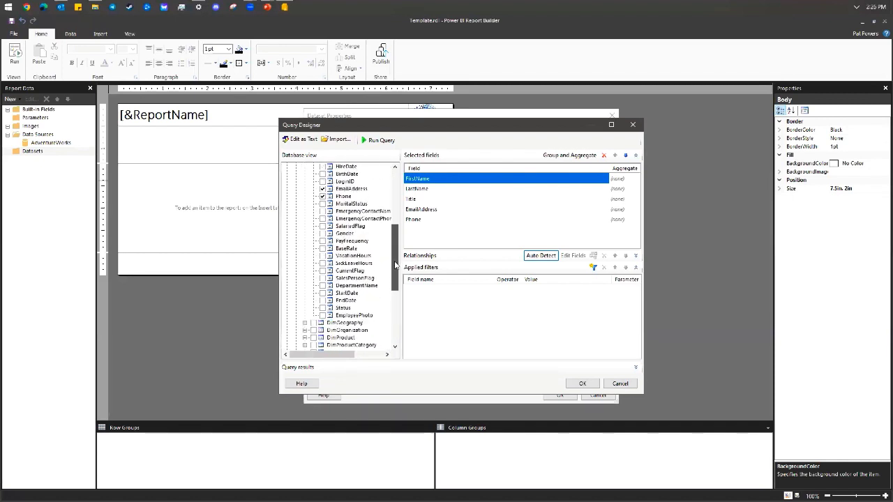
left_click(322, 316)
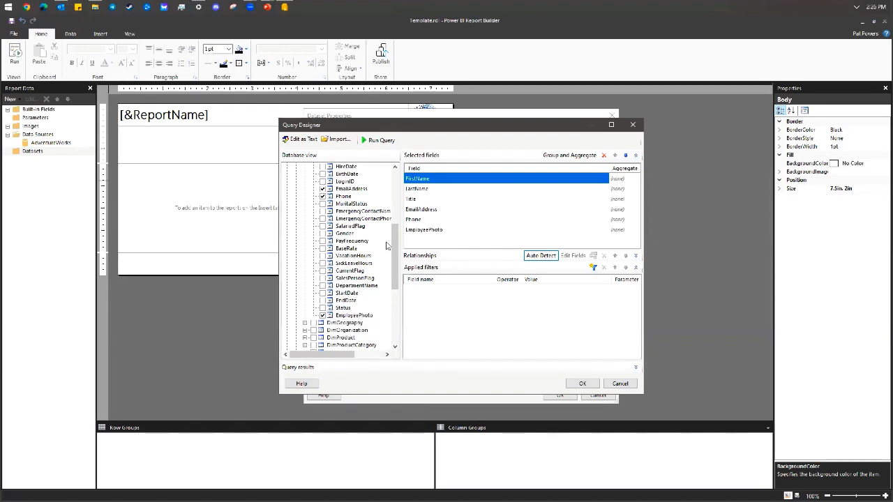
scroll(376, 280, "down", 5)
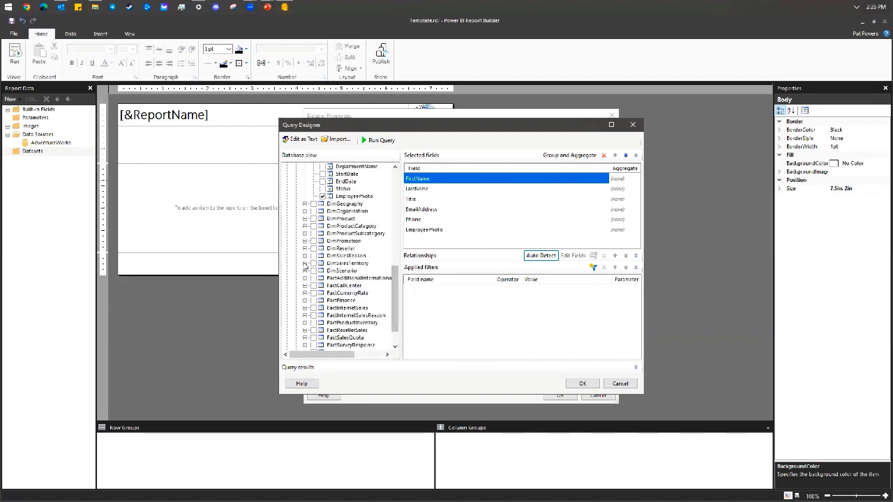
left_click(304, 263)
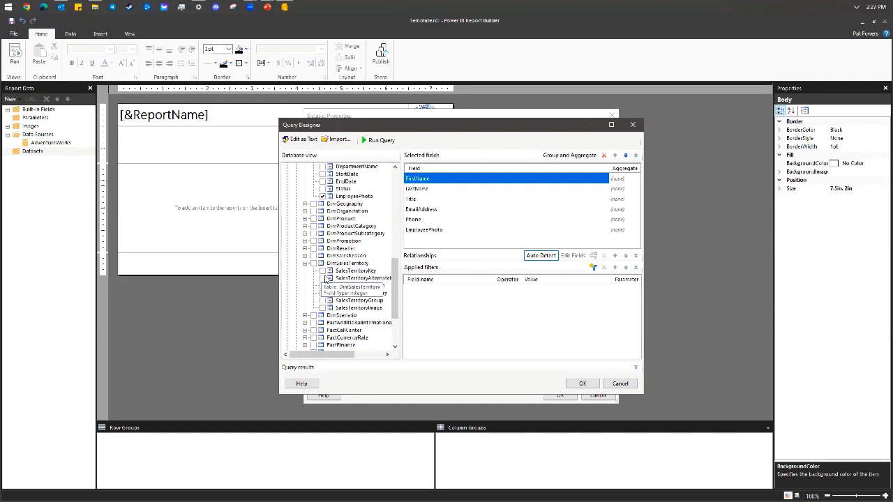
left_click(322, 286)
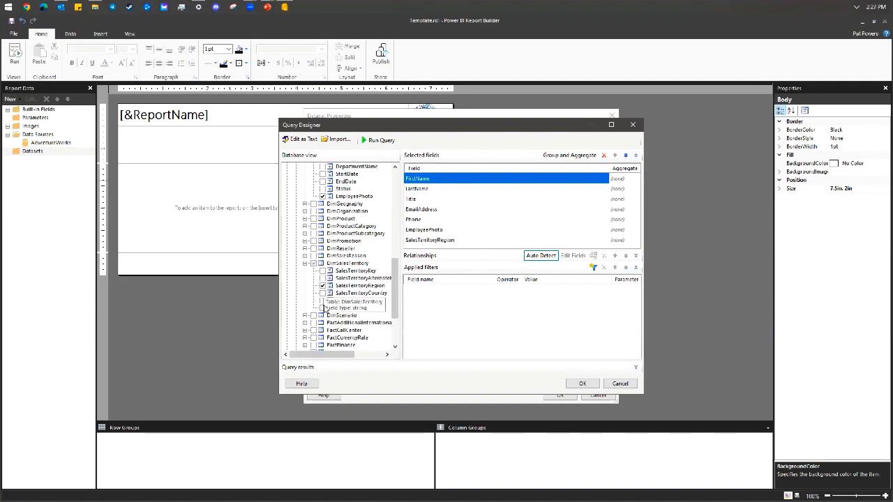
left_click(323, 300)
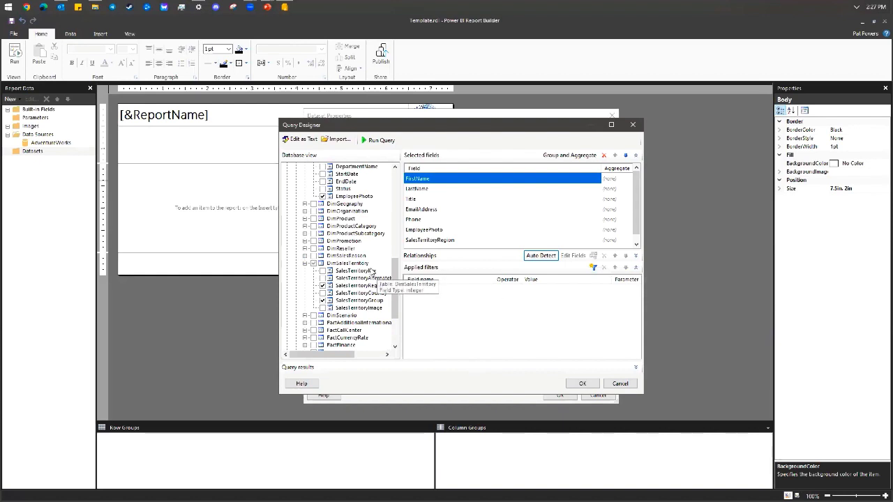
scroll(388, 266, "up", 8)
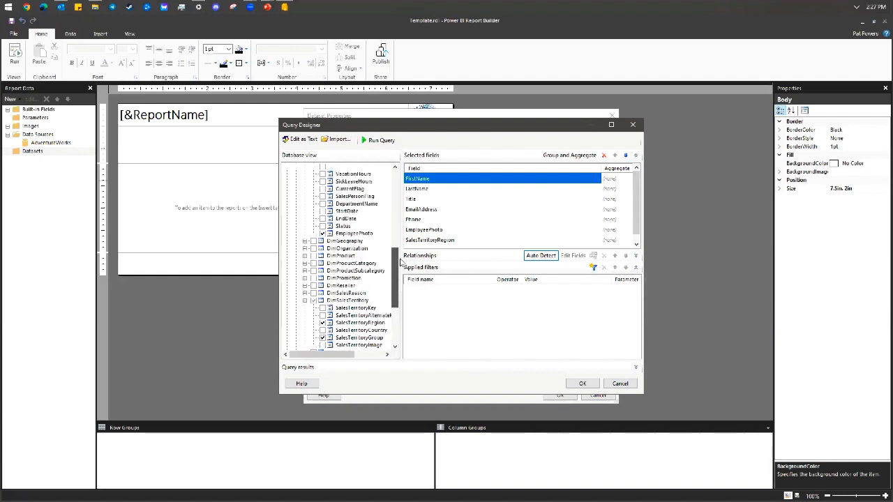
scroll(362, 258, "down", 8)
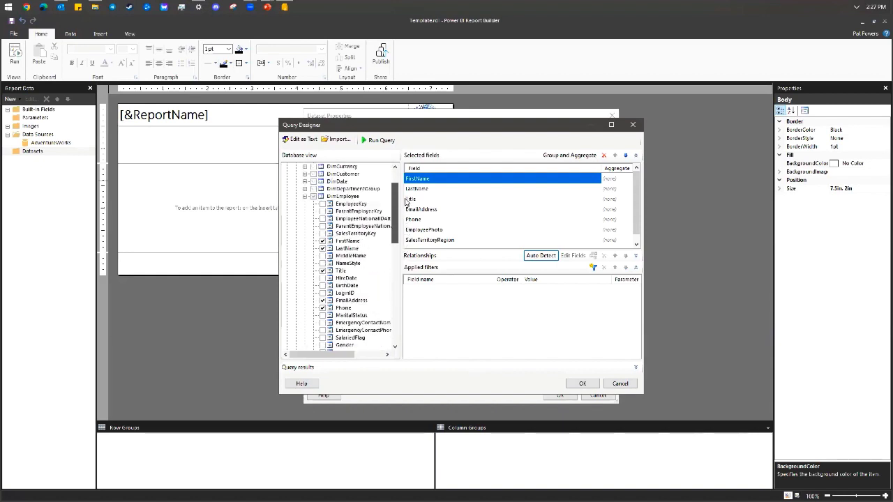
scroll(408, 287, "down", 1)
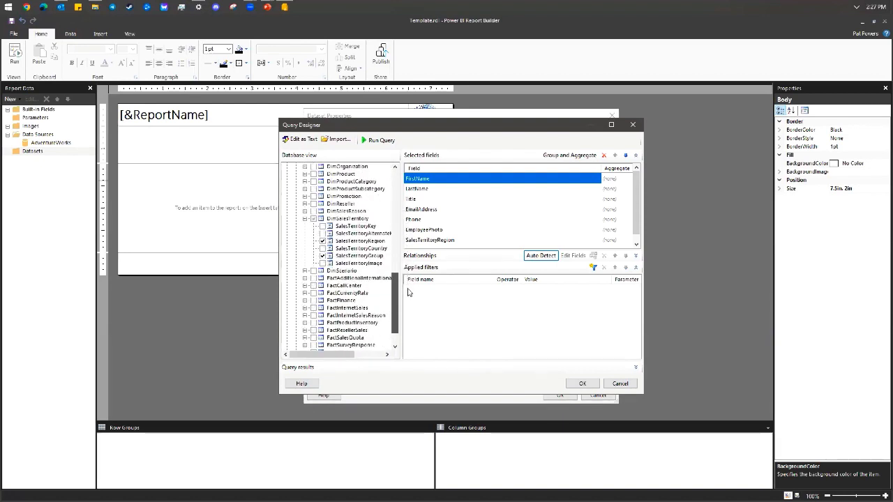
left_click_drag(395, 297, 399, 211)
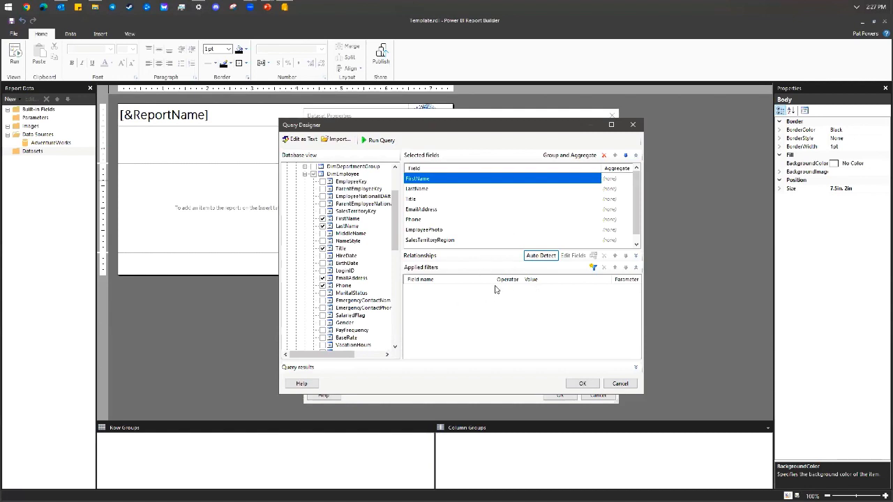
Add a query filter with SalesPersonFlag equal to TRUE.
left_click(592, 267)
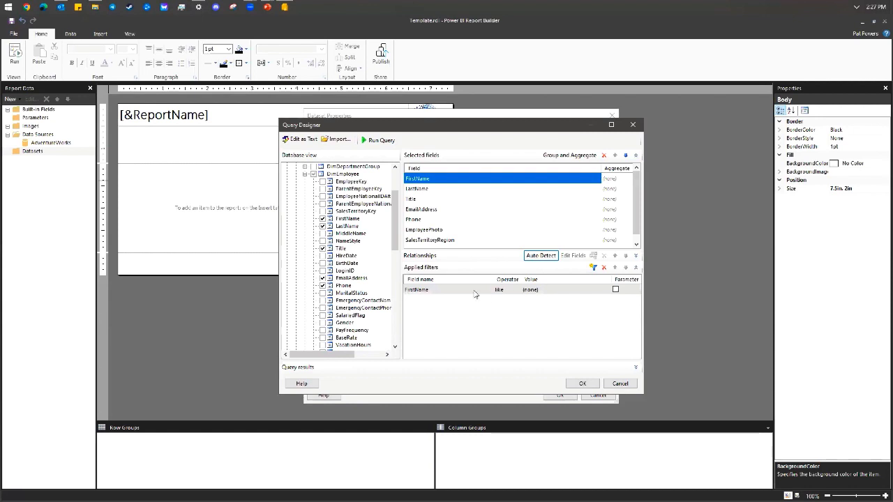
left_click(478, 294)
left_click_drag(493, 314, 500, 377)
left_click(461, 411)
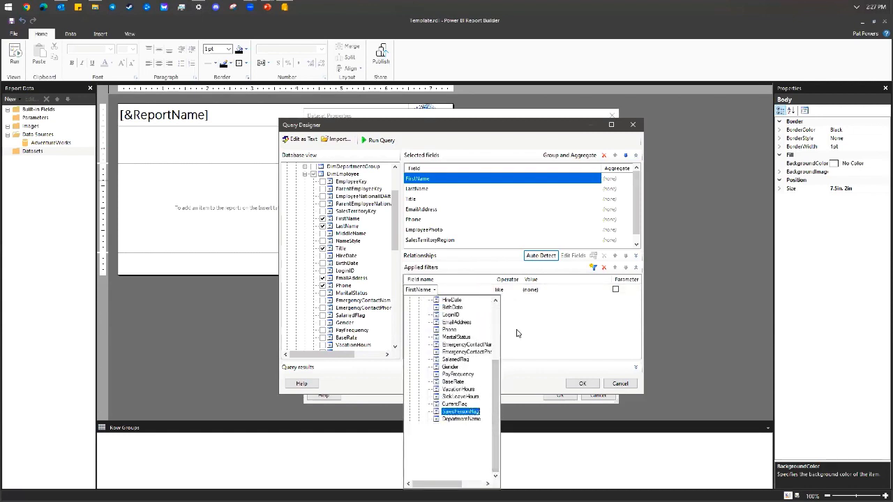
left_click(532, 290)
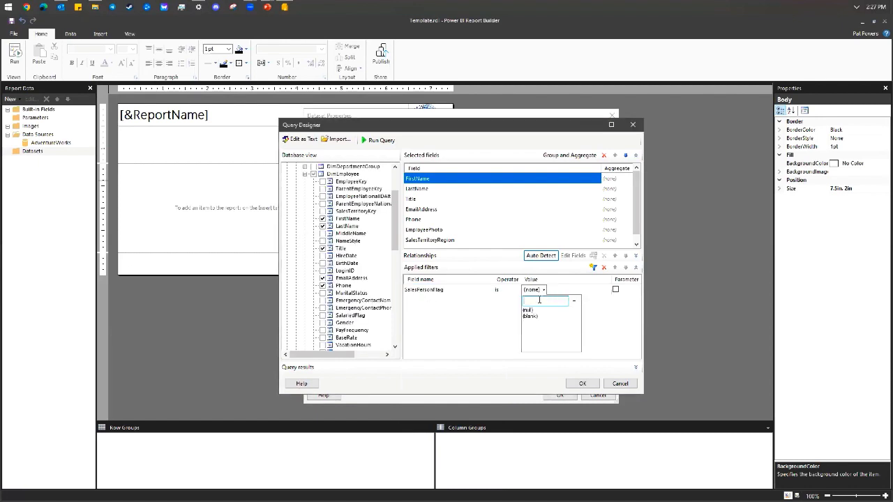
left_click(608, 306)
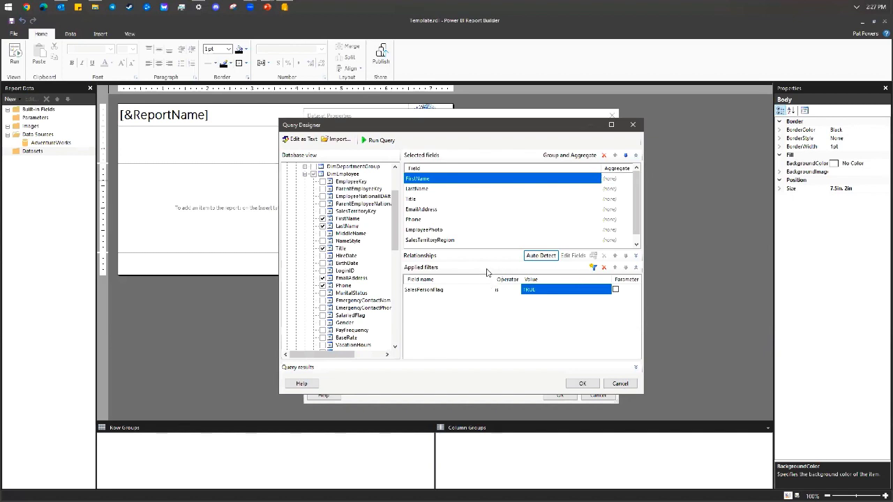
Run the query to preview results and accept it into the dsMain dataset.
left_click(379, 141)
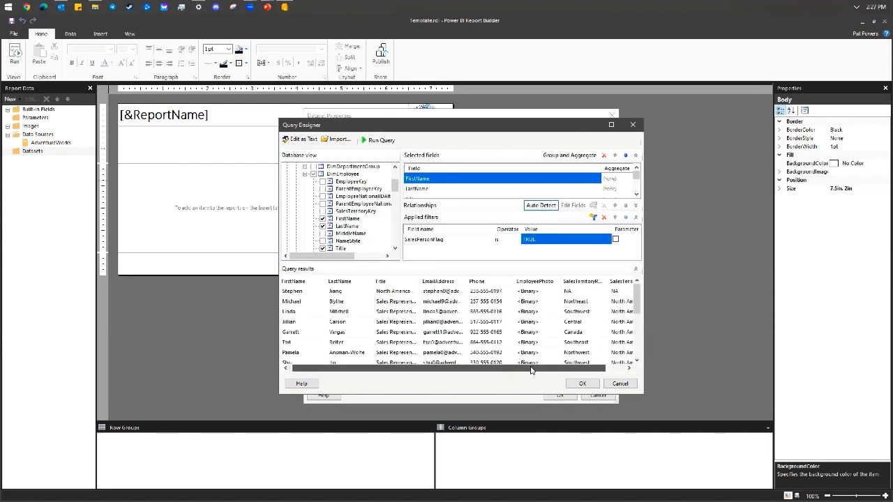
left_click_drag(533, 368, 454, 372)
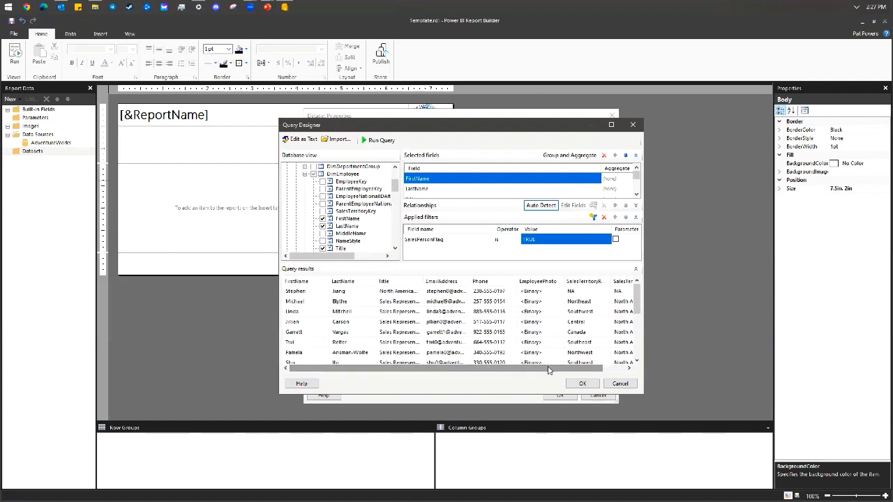
left_click(582, 384)
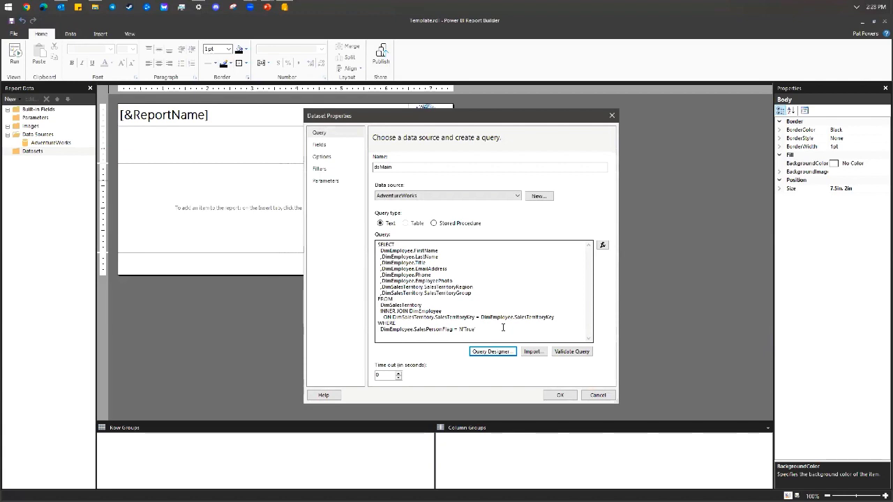
Type and remove a stray ORDER line in the query, then view the eight dataset fields.
left_click(503, 328)
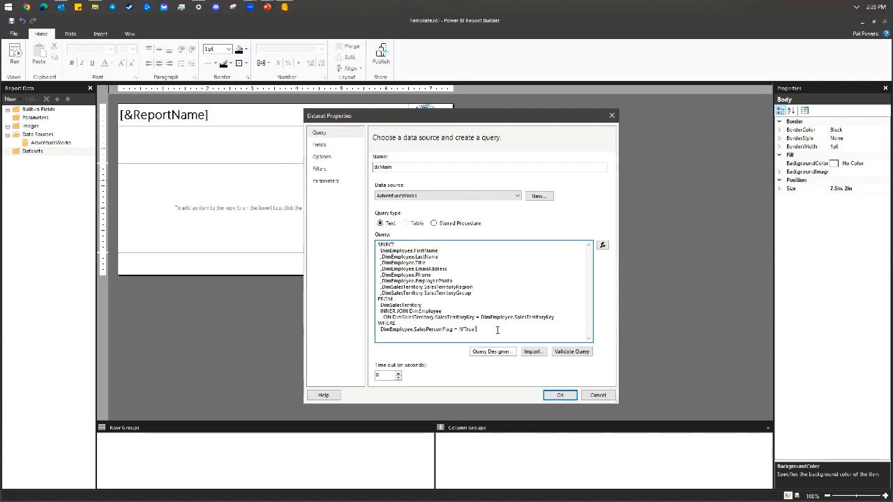
key("Return")
type("ORDER")
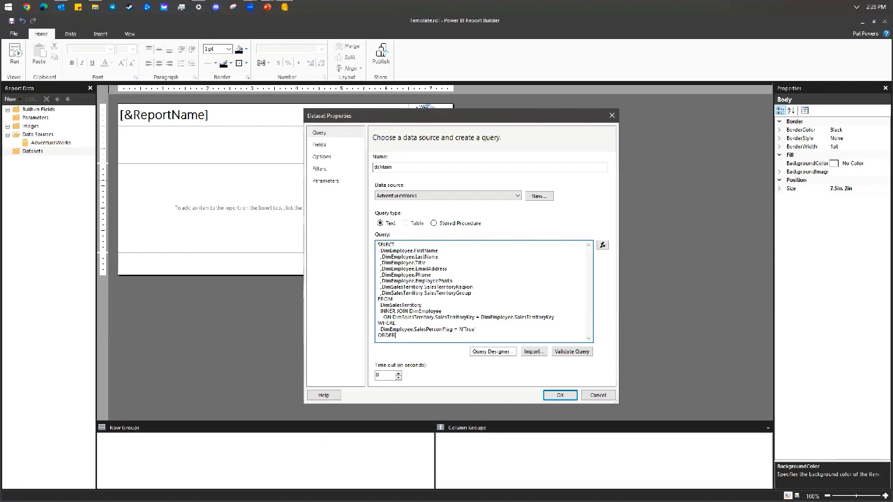
key("BackSpace")
key("BackSpace")
key("BackSpace")
key("BackSpace")
key("BackSpace")
key("BackSpace")
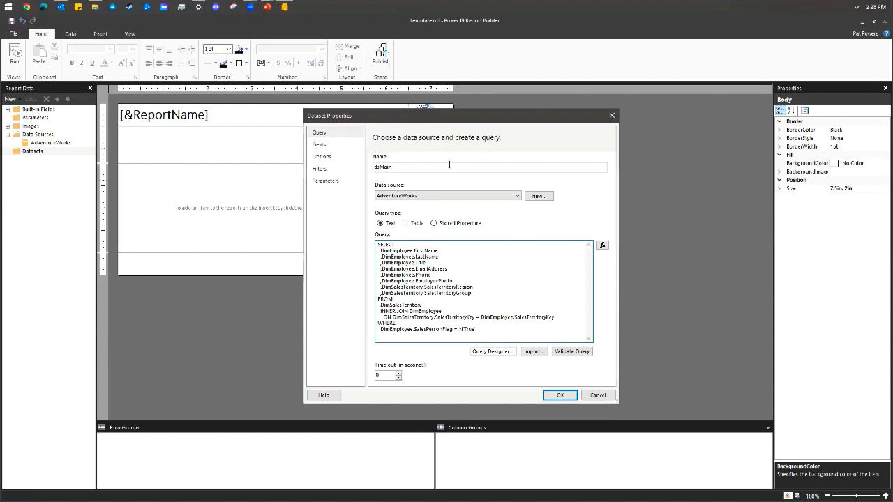
left_click(341, 145)
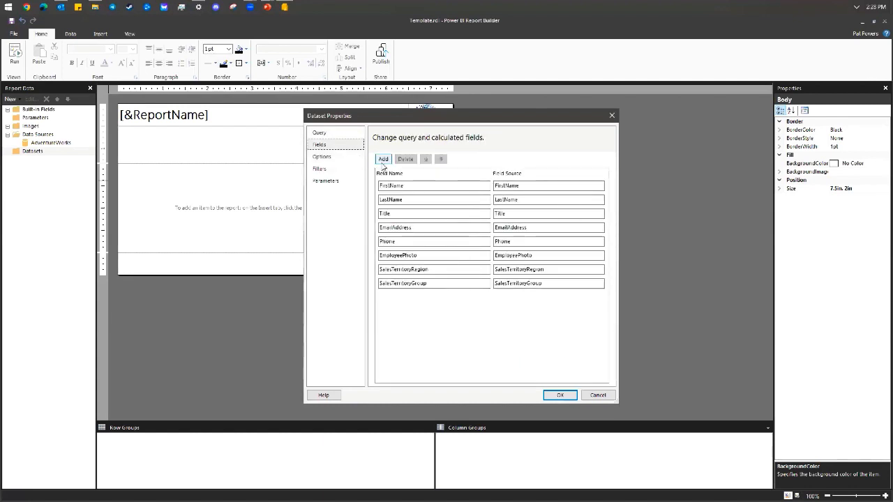
Add a calculated field named Salesperson.
left_click(385, 160)
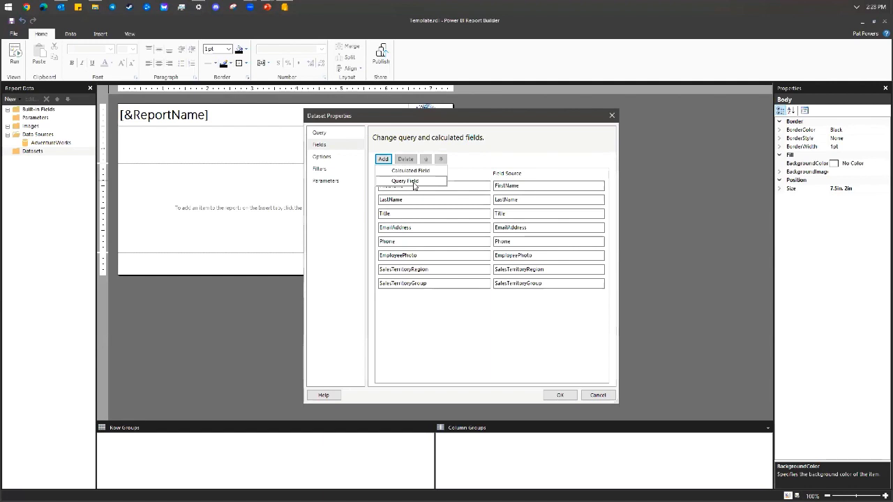
left_click(418, 174)
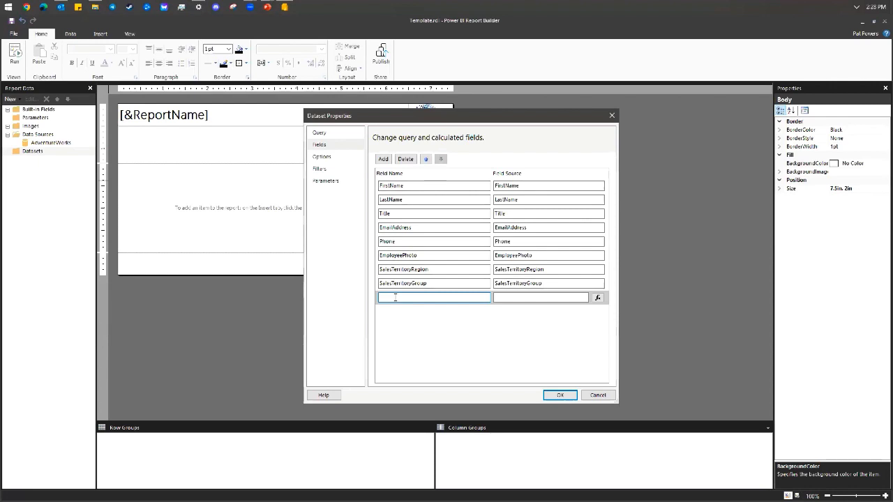
type("Sa")
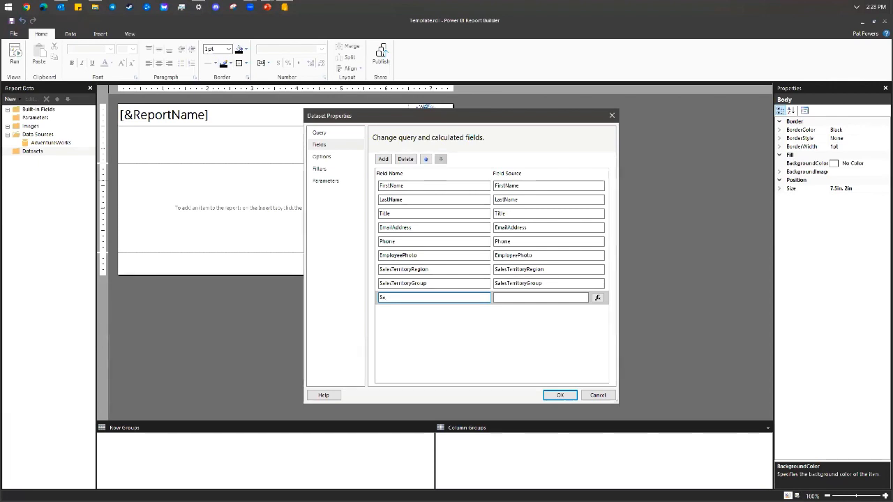
type("lesperson")
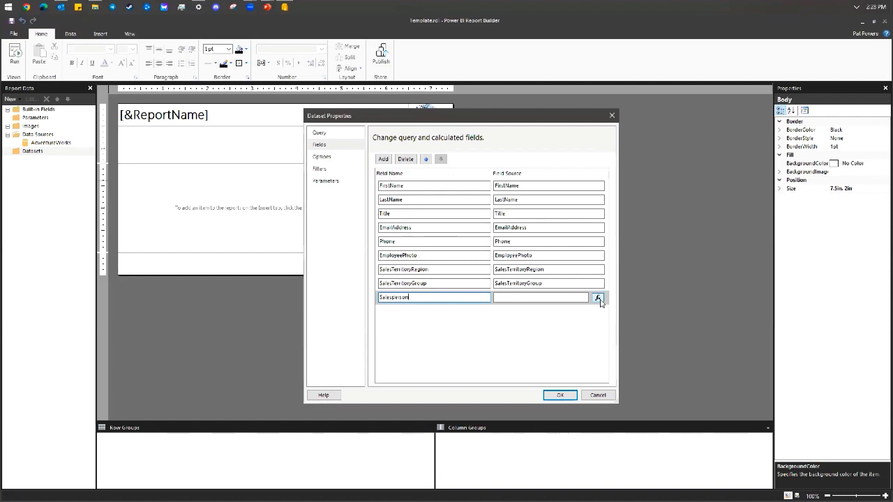
Set its expression to =UCase(Fields!LastName.Value) & ", " & Fields!FirstName.Value.
left_click(598, 298)
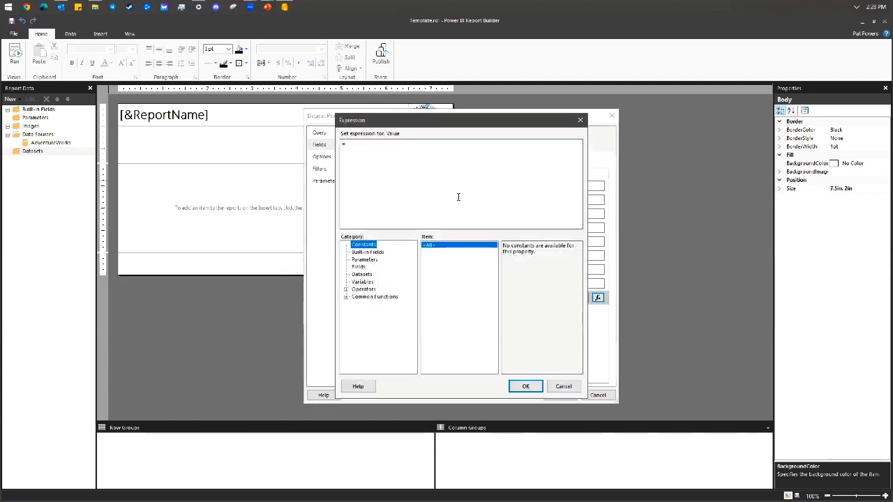
left_click(462, 171)
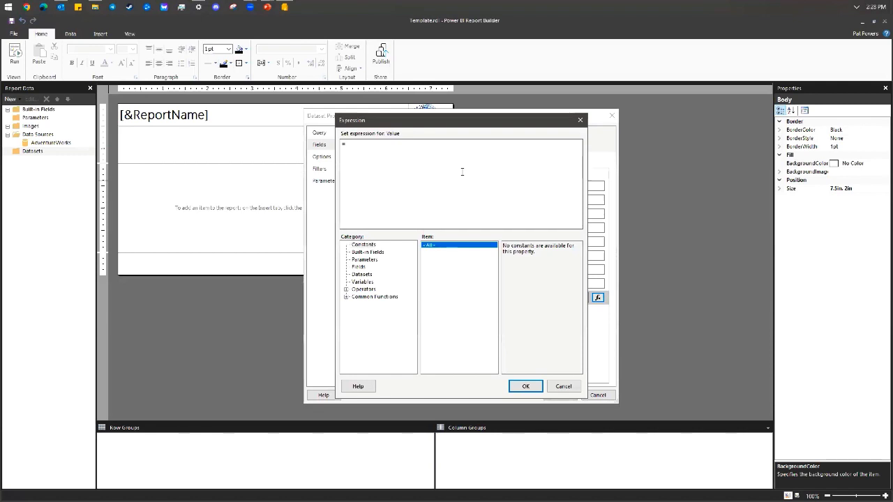
type("=UCase")
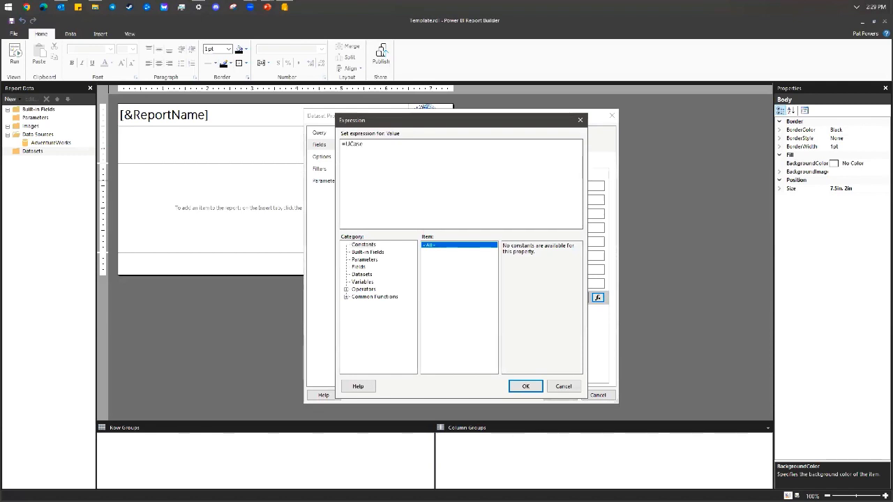
type("(Fields!LastName.Value) &")
key("Home")
key("Right")
key("Right")
key("Right")
key("Right")
key("Right")
key("Right")
key("Right")
key("shift+Right")
key("shift+Right")
key("shift+Right")
key("shift+Right")
key("shift+Right")
key("shift+Right")
key("shift+Right")
key("shift+Right")
key("shift+Right")
key("shift+Right")
key("shift+Right")
key("shift+Right")
key("shift+Right")
key("shift+Right")
key("shift+Right")
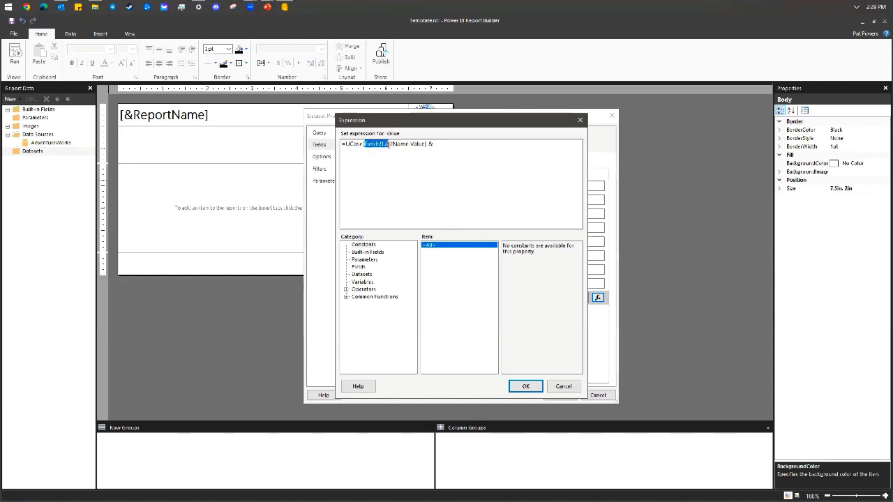
left_click_drag(408, 147, 424, 145)
left_click(436, 145)
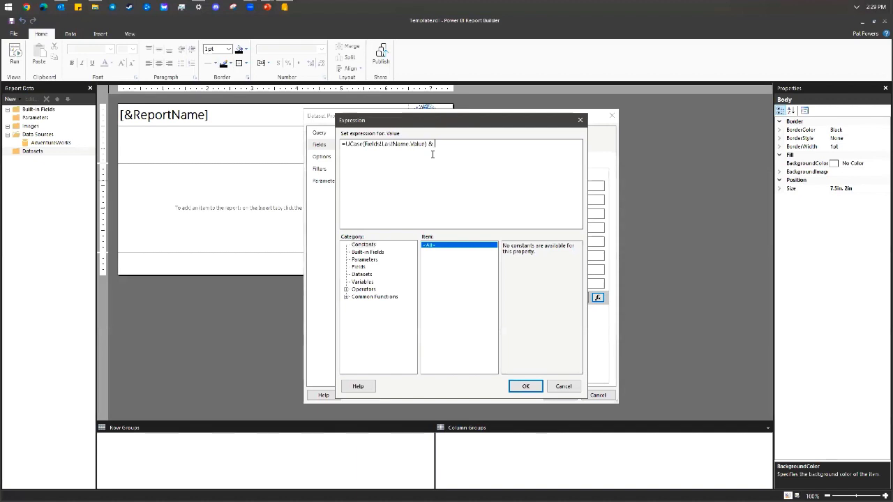
type(", \" & Fields!First")
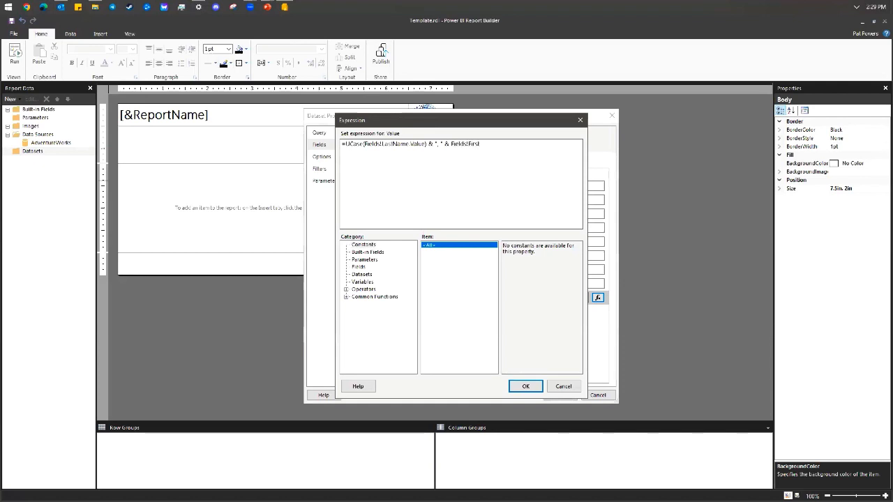
type("Name.Value")
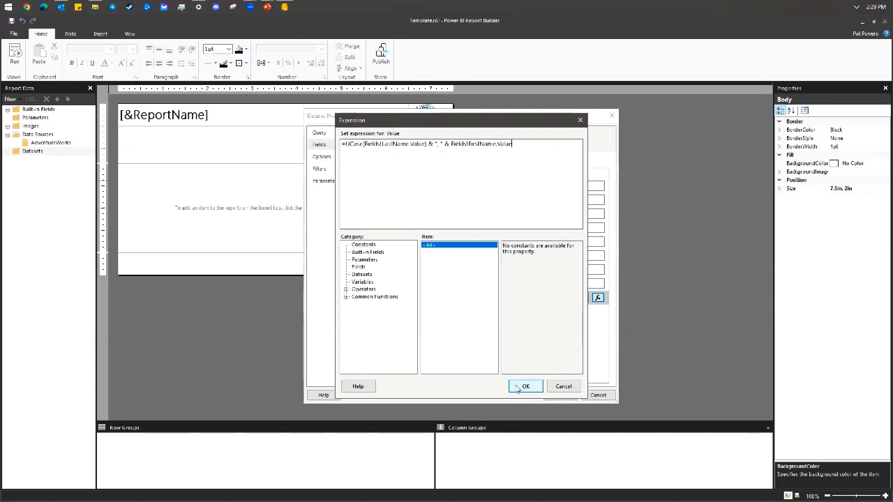
left_click(525, 387)
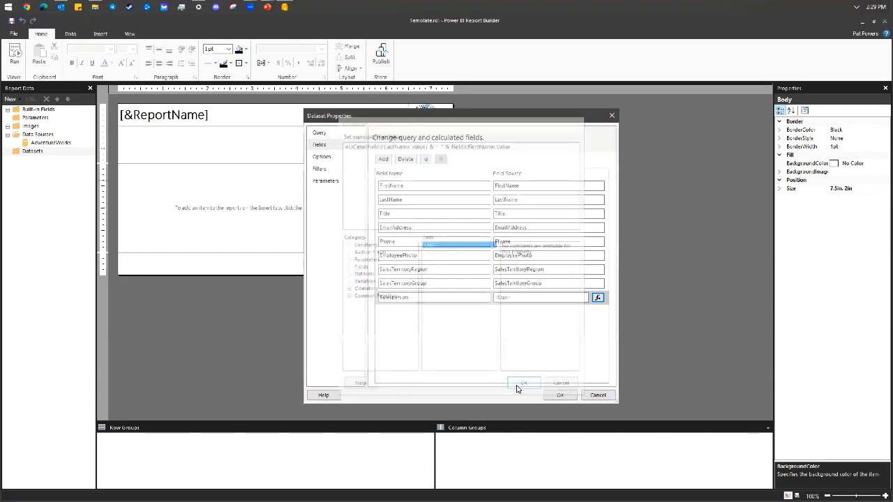
Add another calculated field named GroupRegion.
left_click(383, 160)
left_click(399, 180)
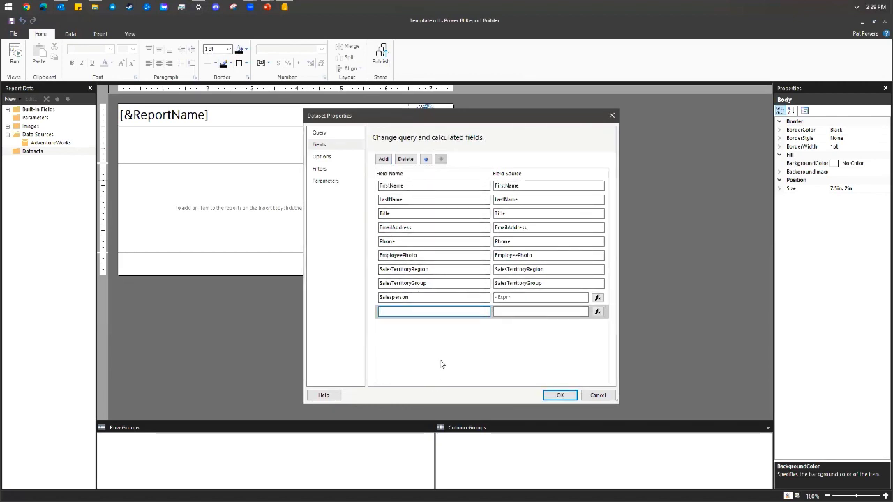
type("Group")
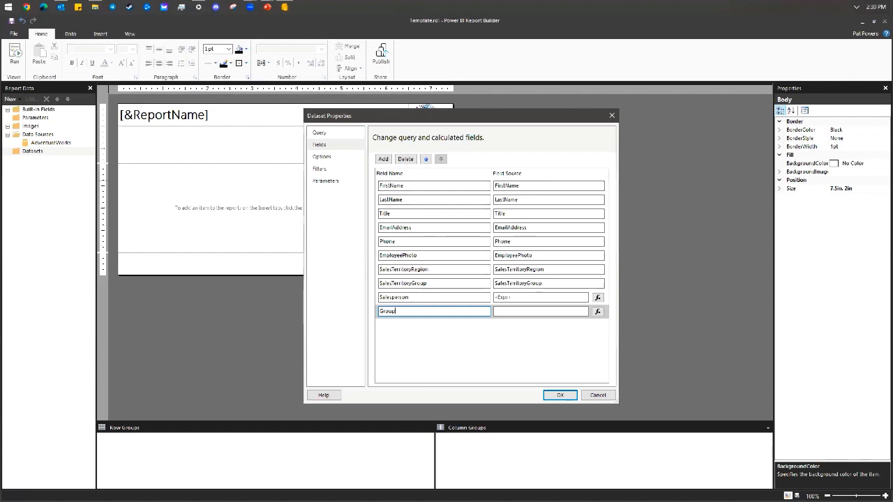
type("Region")
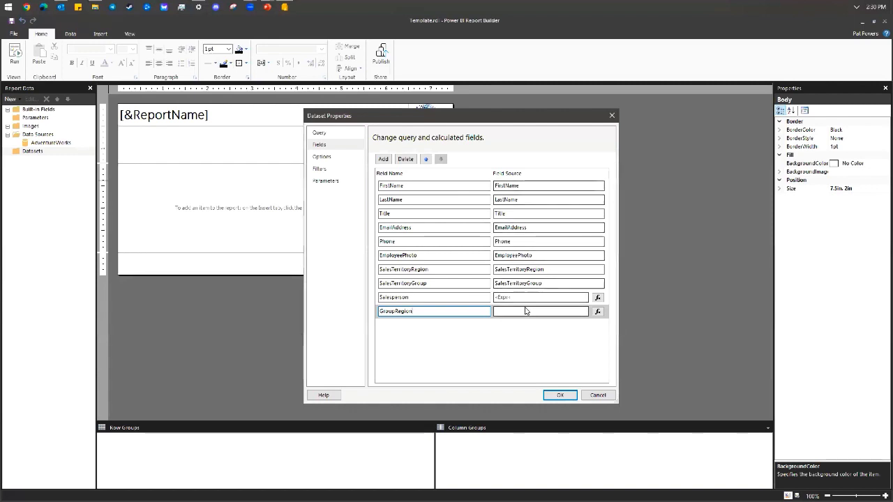
Set its expression to Fields!SalesTerritoryGroup.Value & ': ' & Fields!SalesTerritoryRegion.Value and save the fields.
left_click(597, 311)
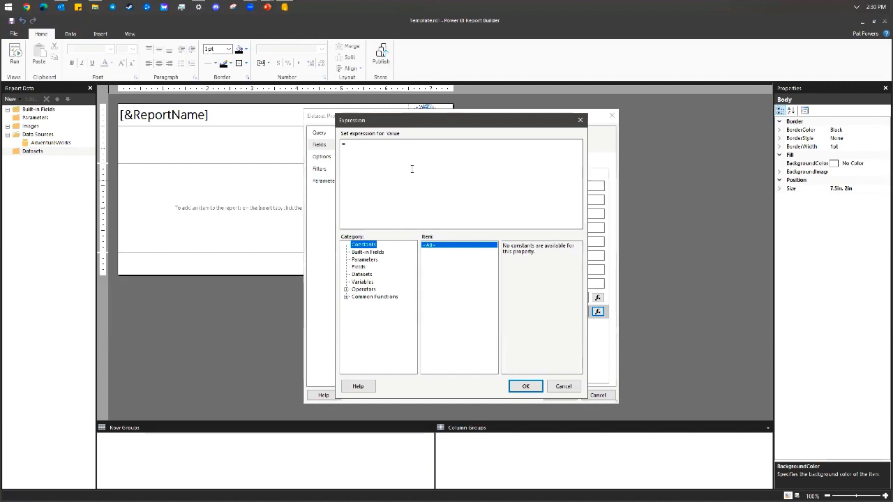
left_click(411, 168)
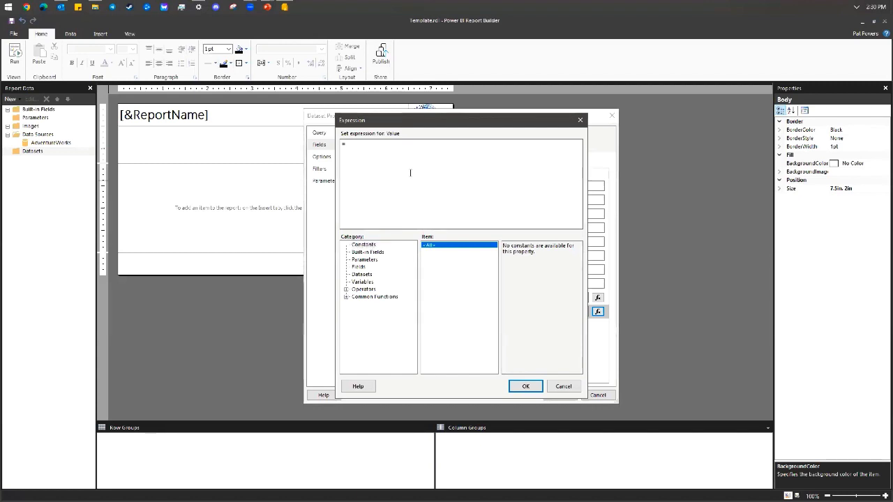
type("Fields!SalesTerritor")
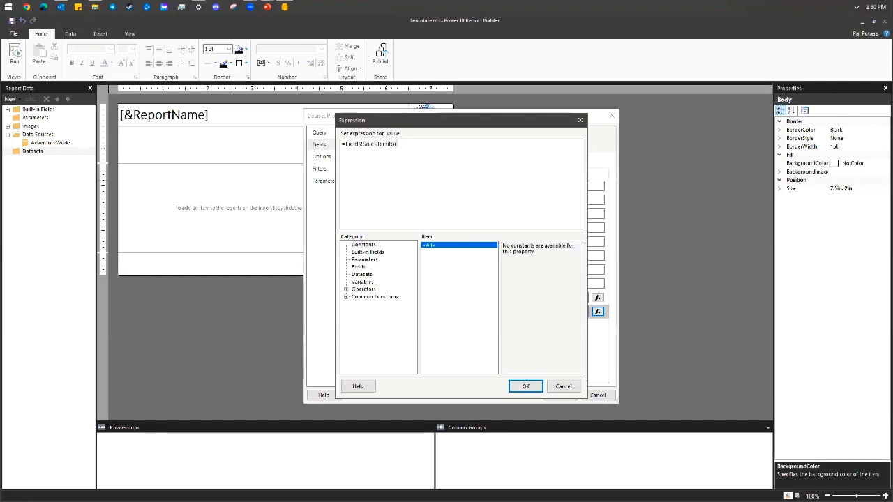
type("yGroup.Value")
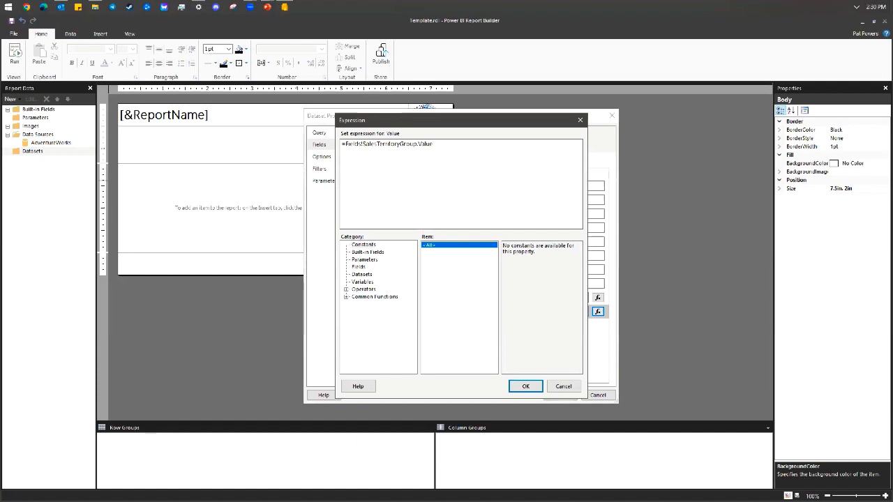
type(" &")
type("': ' & ")
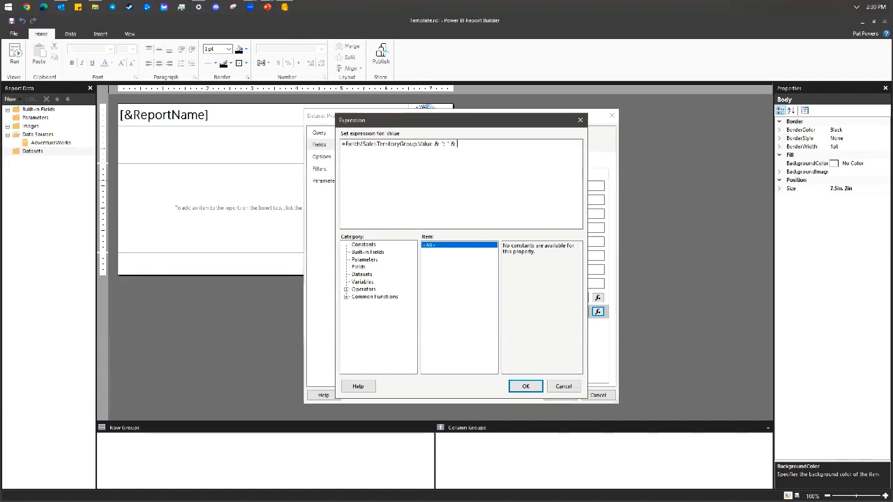
type("Fields.")
key("BackSpace")
type("!SalesTerritoryRegion.")
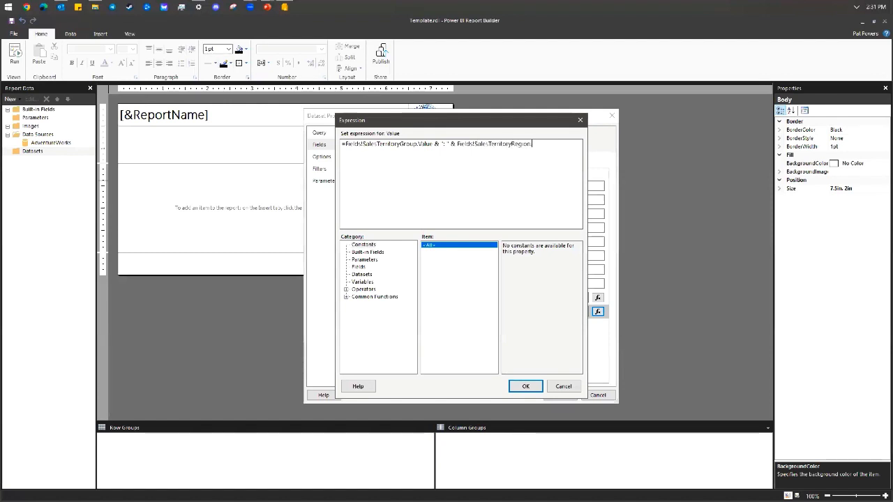
type("Value")
left_click(518, 388)
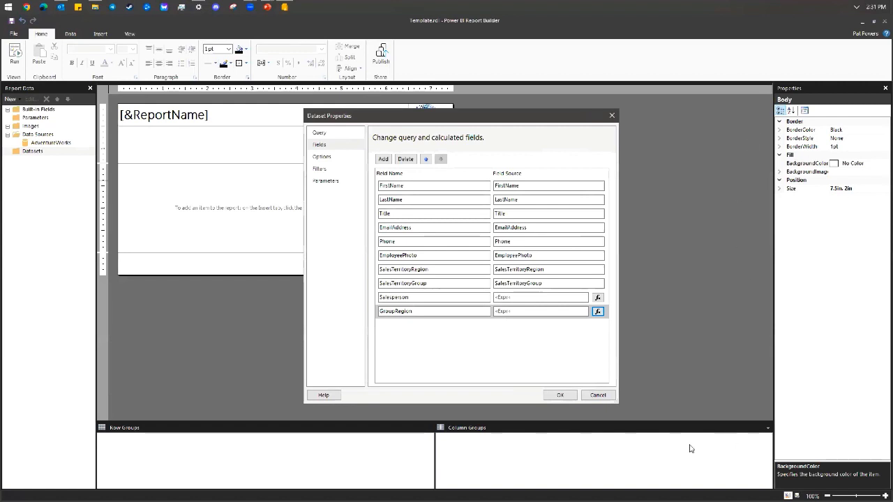
left_click(560, 395)
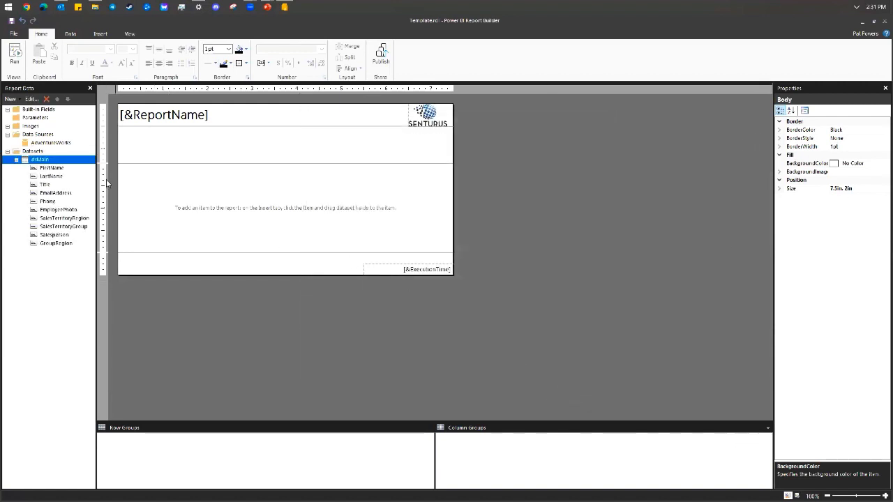
Insert an empty list into the report body.
left_click_drag(97, 186, 115, 188)
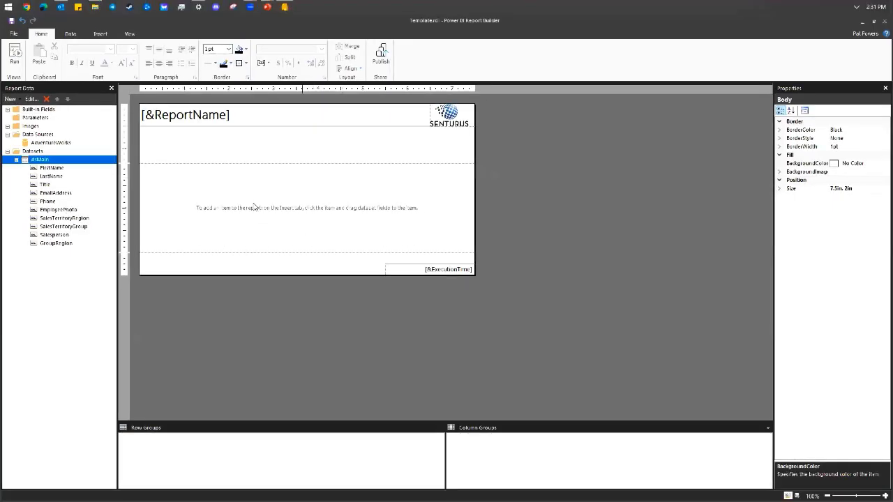
left_click(244, 200)
right_click(242, 188)
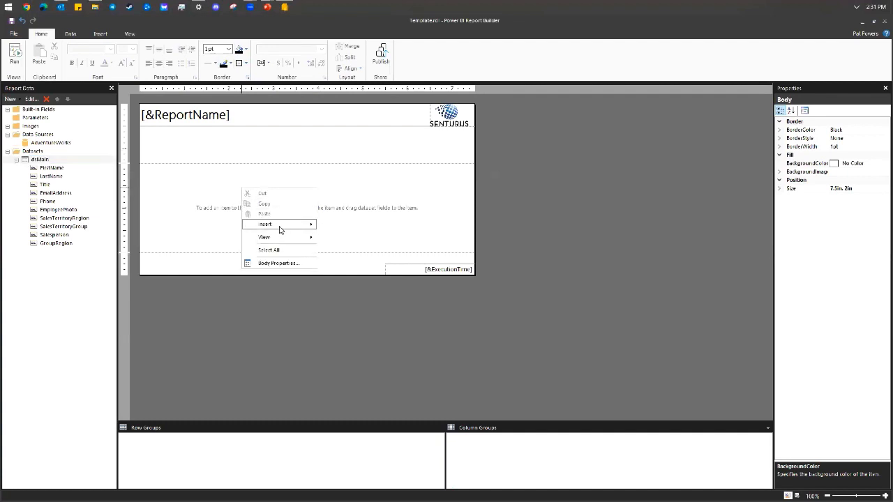
mouse_move(279, 230)
left_click(353, 276)
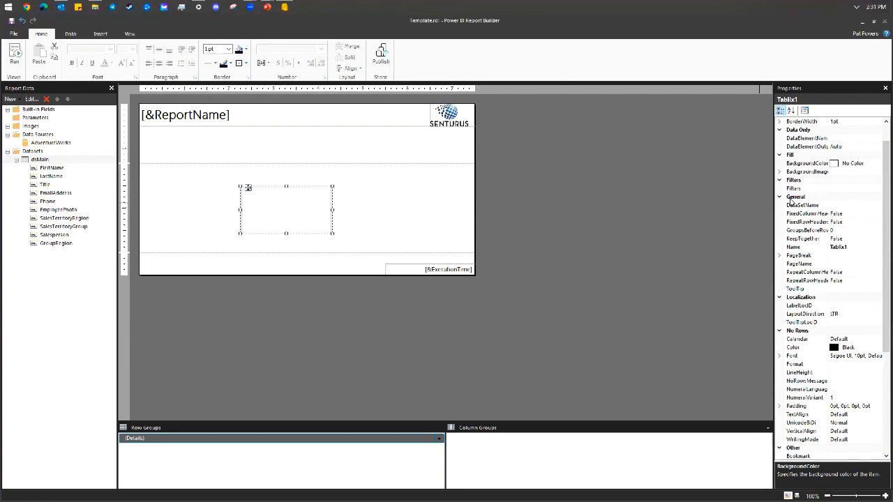
Position the list at Left 0in, Top 0in in the Properties pane.
left_click_drag(777, 200, 760, 196)
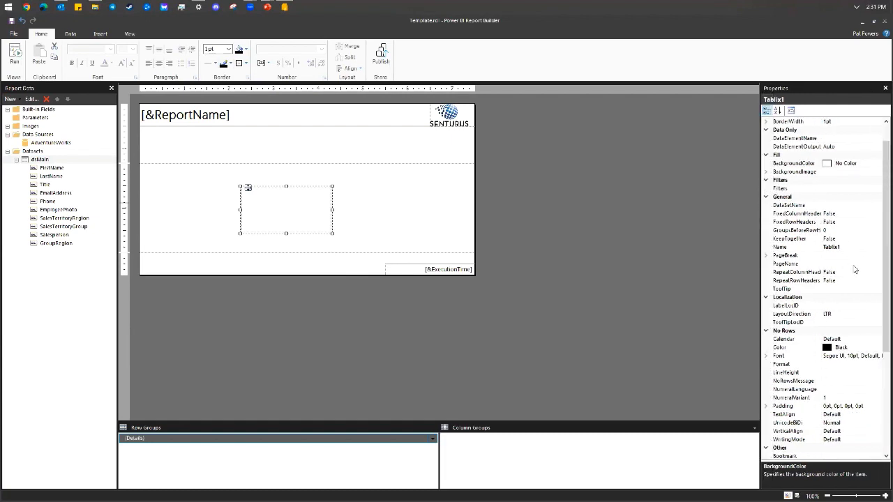
scroll(854, 270, "down", 6)
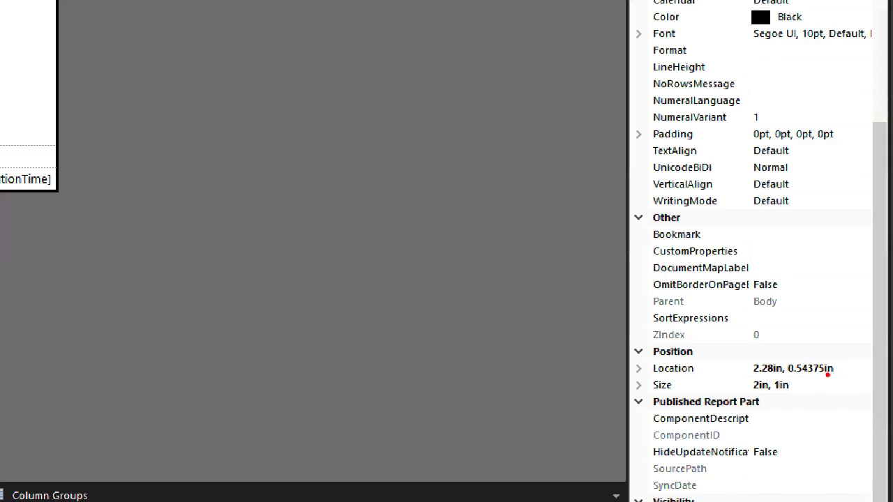
left_click(691, 370)
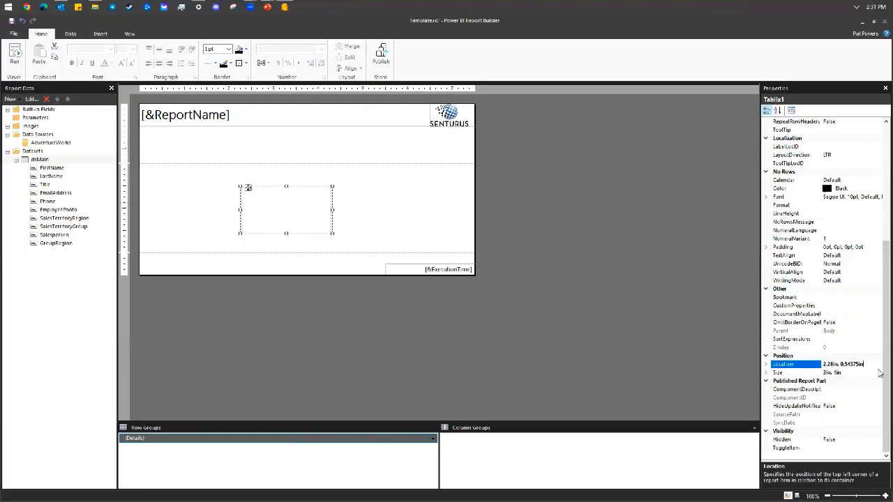
left_click(766, 364)
left_click(854, 373)
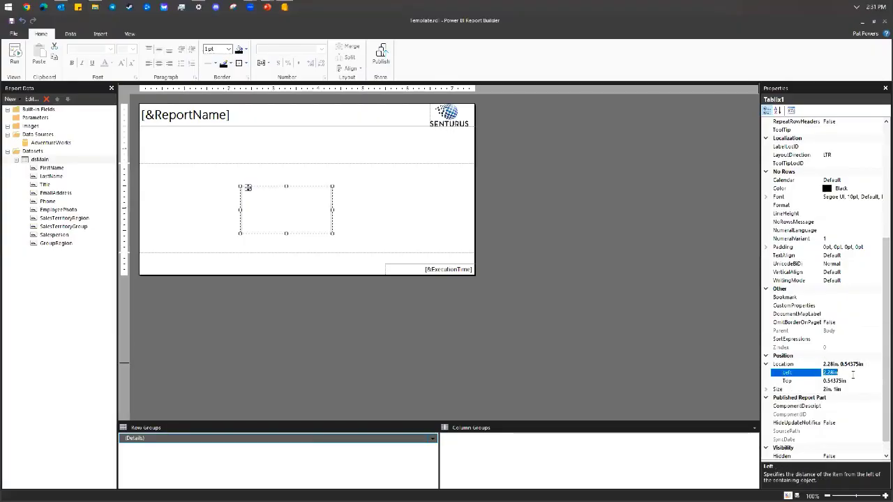
type("0")
left_click(853, 381)
type("0")
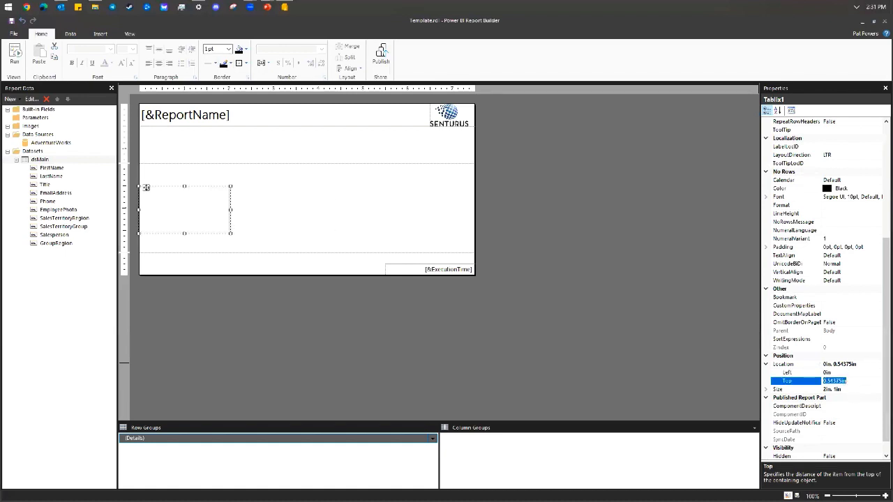
key("Return")
Set the list's Size to Width 7.5in and Height 1.6in.
left_click(767, 390)
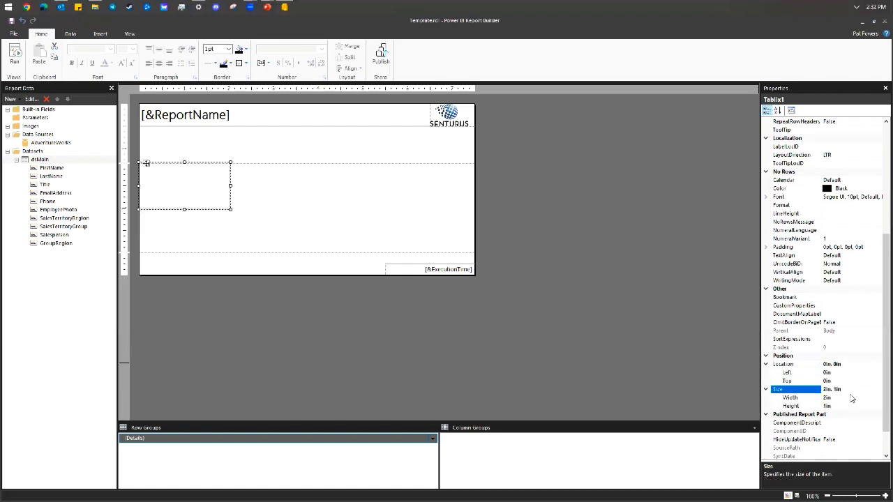
left_click(825, 398)
type("7.5")
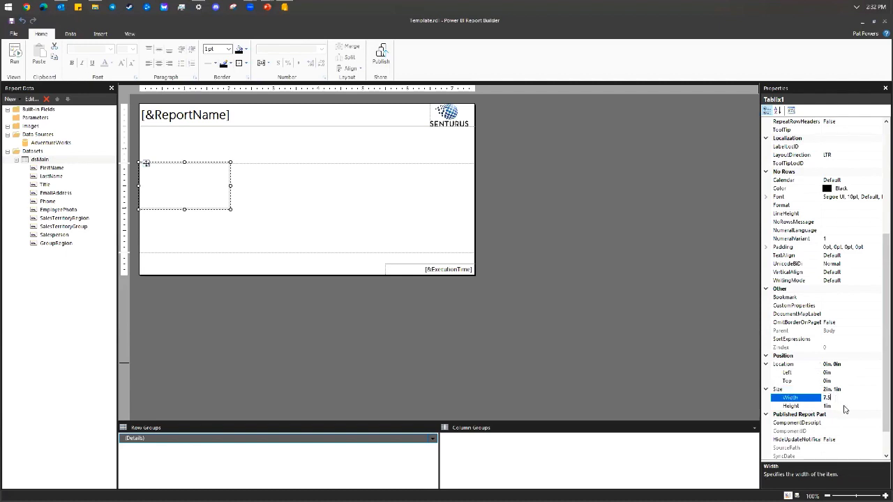
left_click(842, 406)
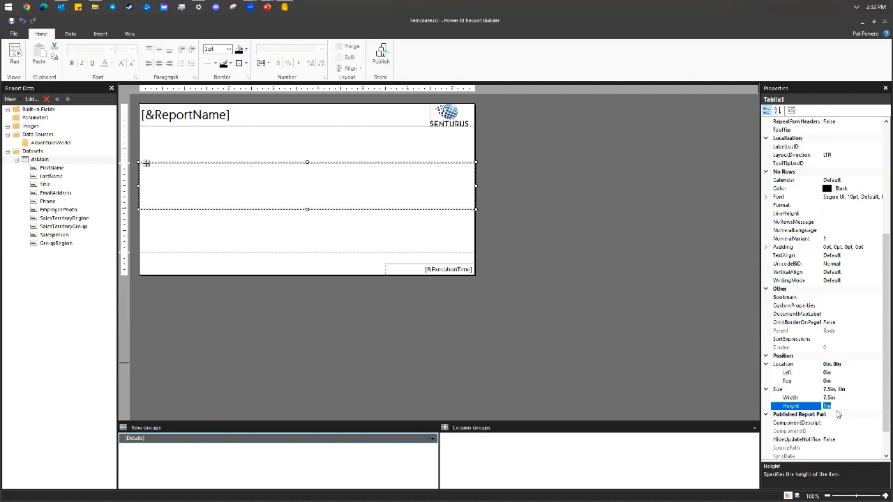
type("1.6")
key("Return")
left_click(841, 422)
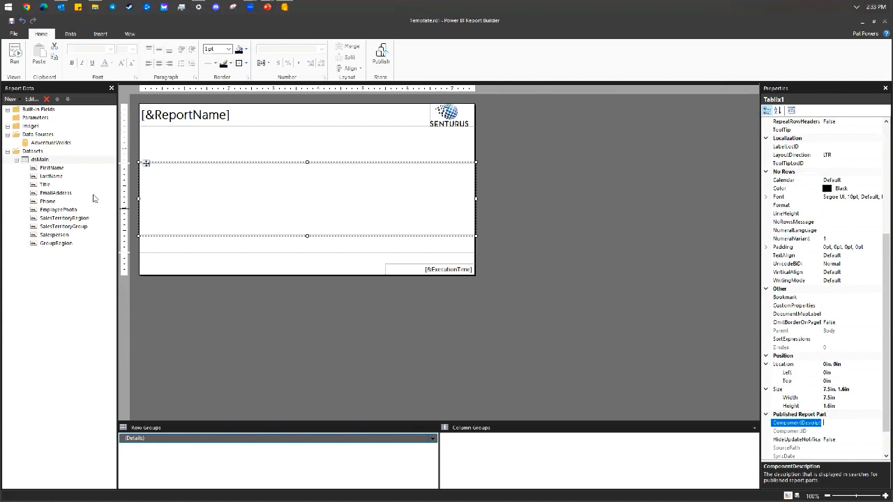
Drop the Salesperson field into the list rectangle and set its text to 18 pt.
left_click(183, 203)
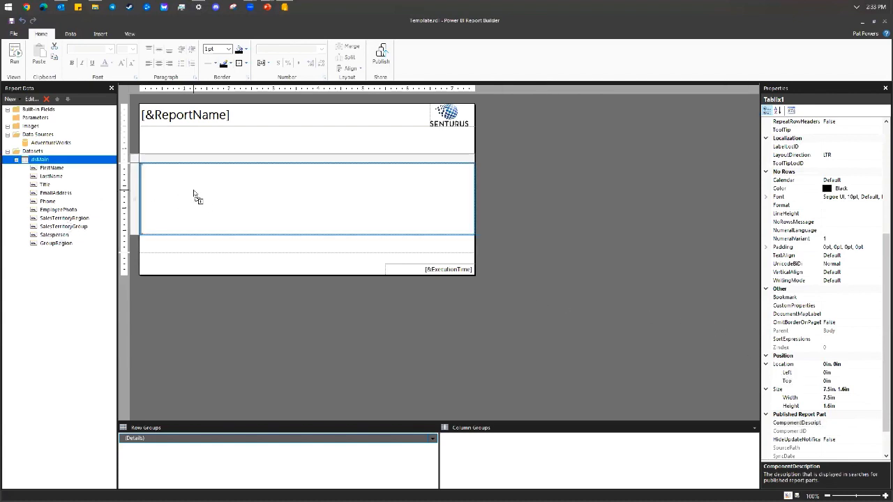
left_click_drag(196, 194, 196, 194)
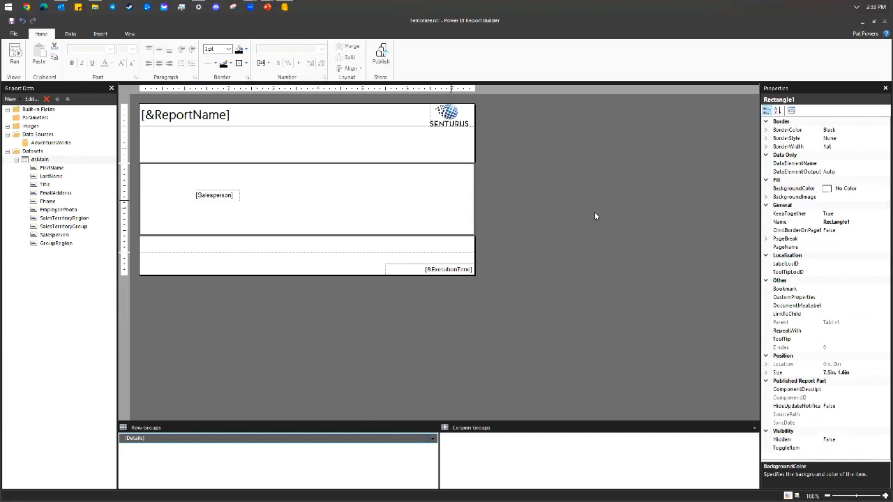
left_click(220, 197)
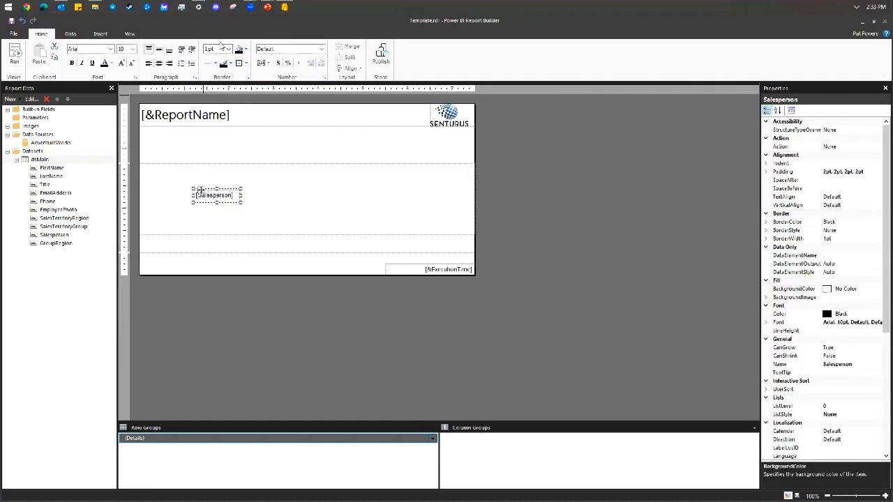
left_click(132, 49)
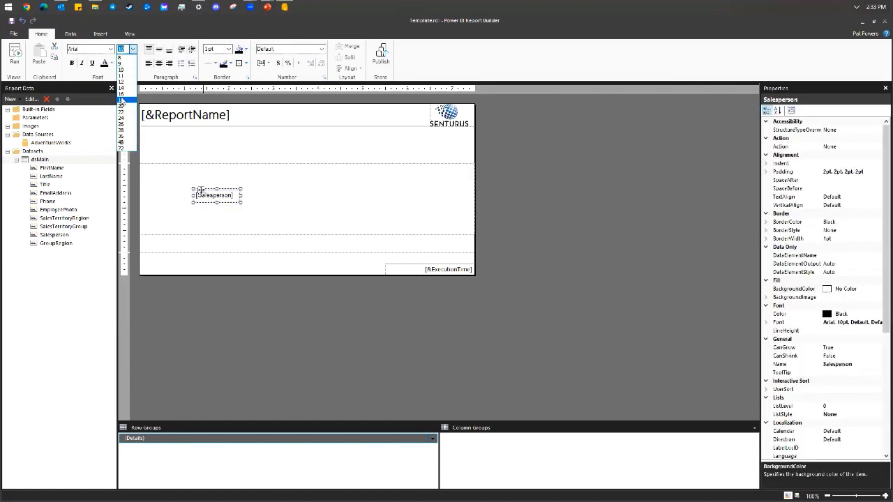
left_click(123, 100)
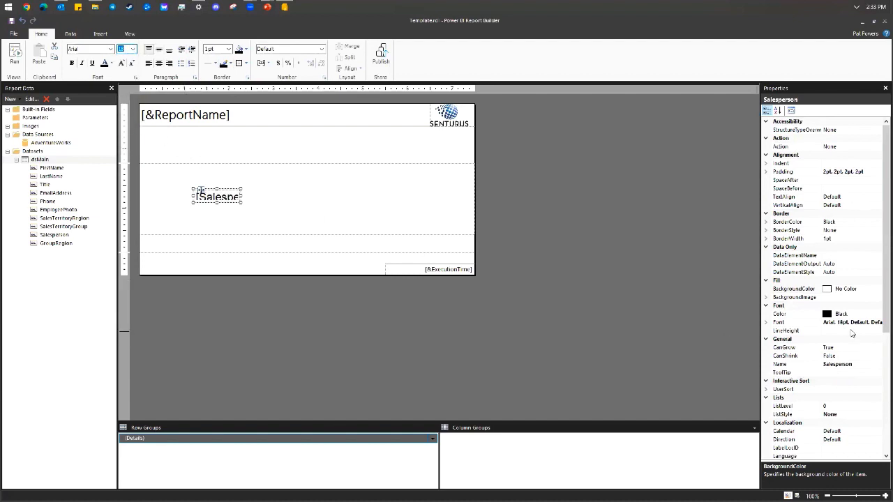
Position the Salesperson text box at Left 1.2in, Top 0in.
scroll(841, 365, "down", 5)
scroll(837, 375, "down", 3)
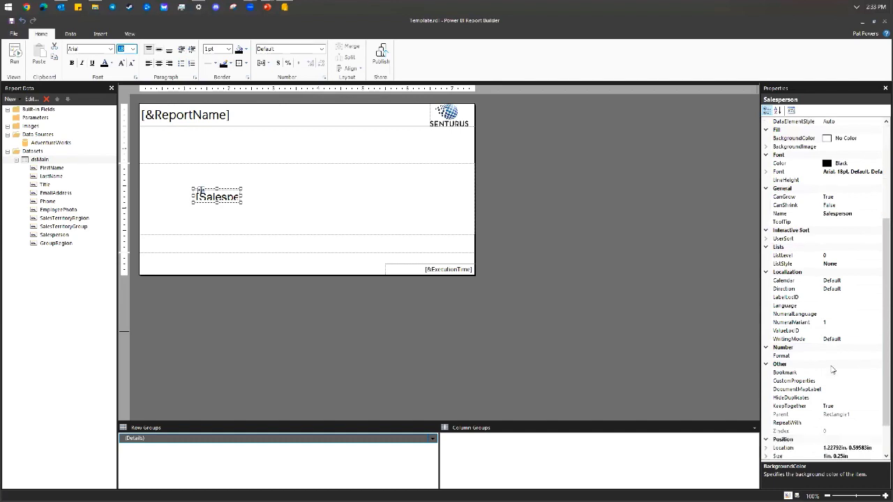
left_click(767, 406)
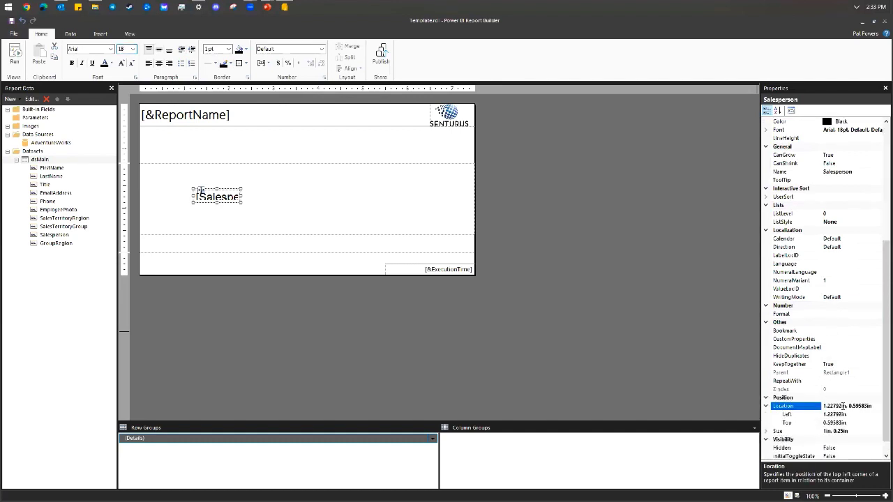
left_click(858, 414)
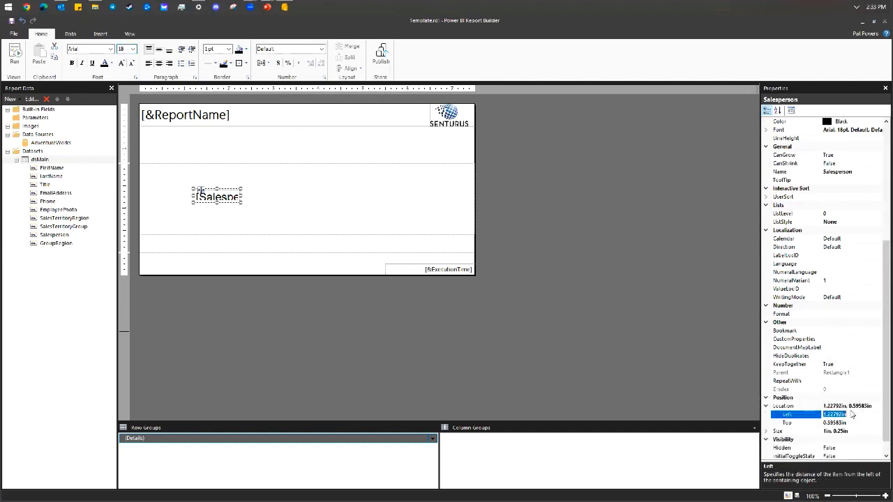
type("1.2")
key("Return")
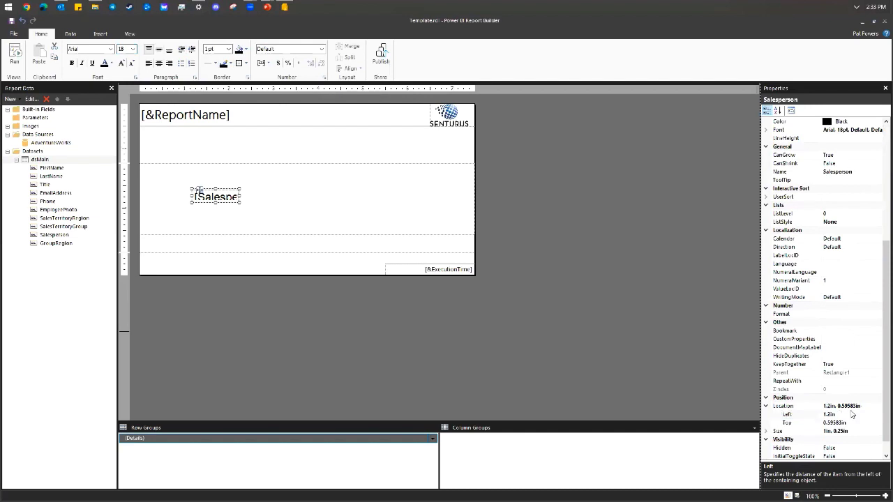
left_click(852, 423)
left_click(854, 423)
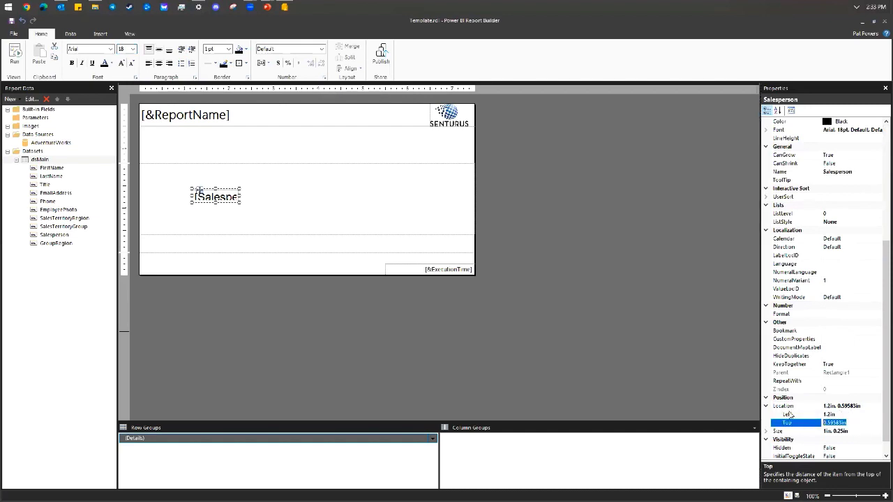
type("0")
key("Return")
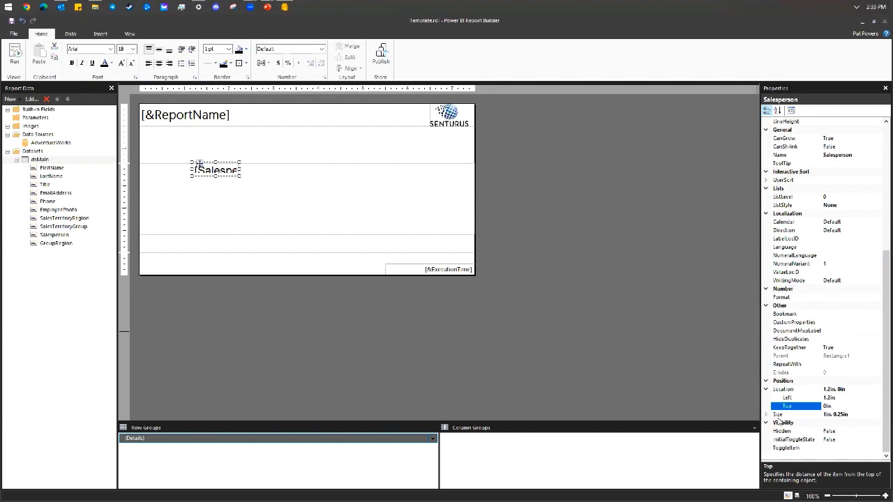
Size the Salesperson text box to 6.3in wide by 0.3in tall.
left_click(766, 415)
left_click(852, 424)
type("6.3")
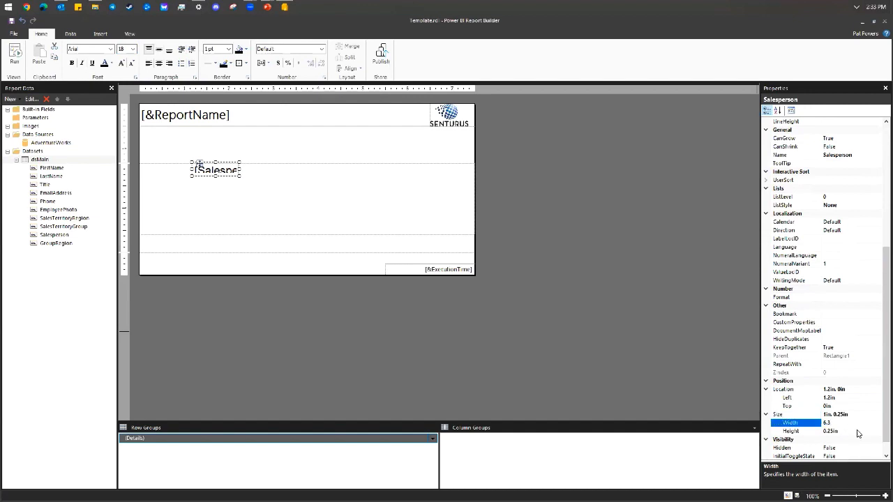
left_click(861, 432)
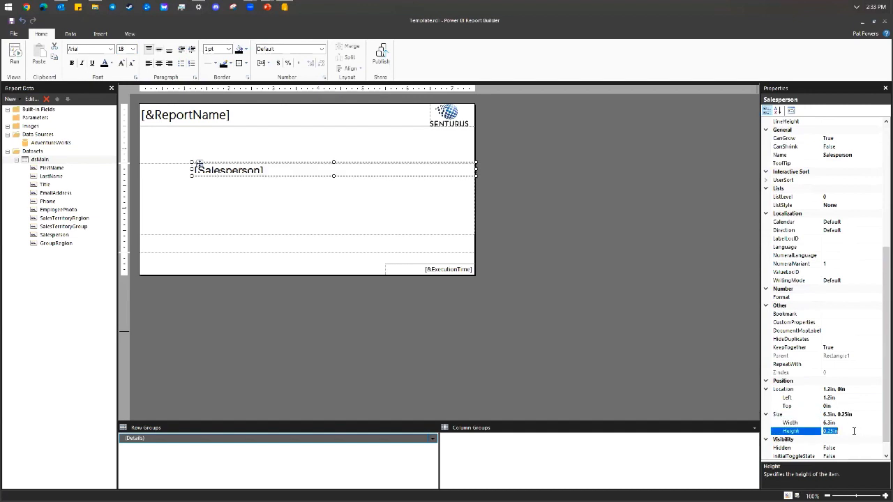
type("3")
key("Return")
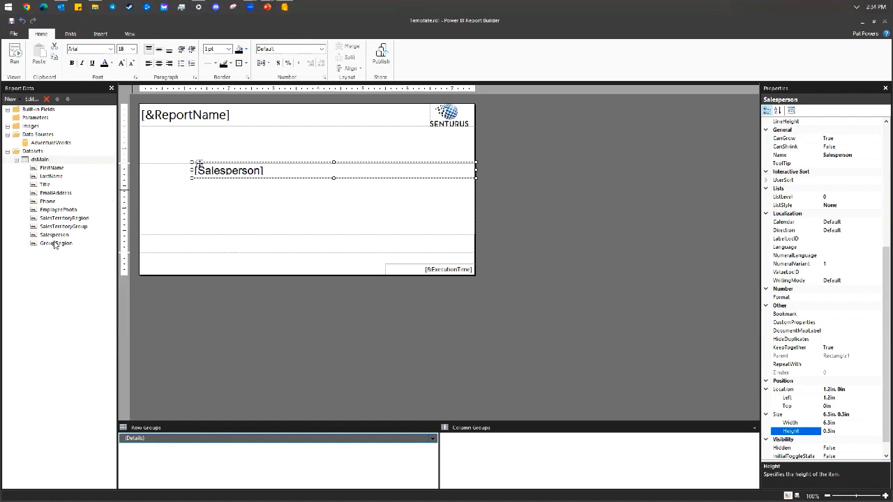
Add the GroupRegion, Title, Phone and EmailAddress fields in a stack below Salesperson.
left_click_drag(57, 239, 201, 185)
left_click(203, 186)
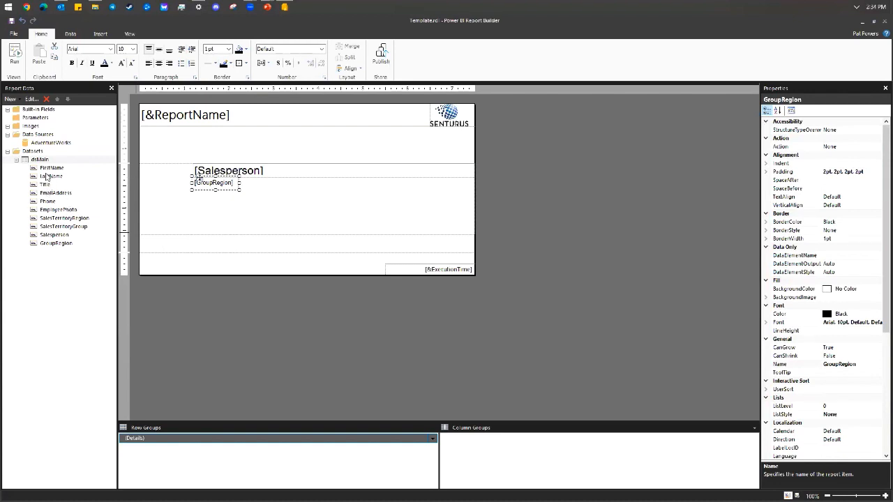
left_click_drag(45, 186, 210, 193)
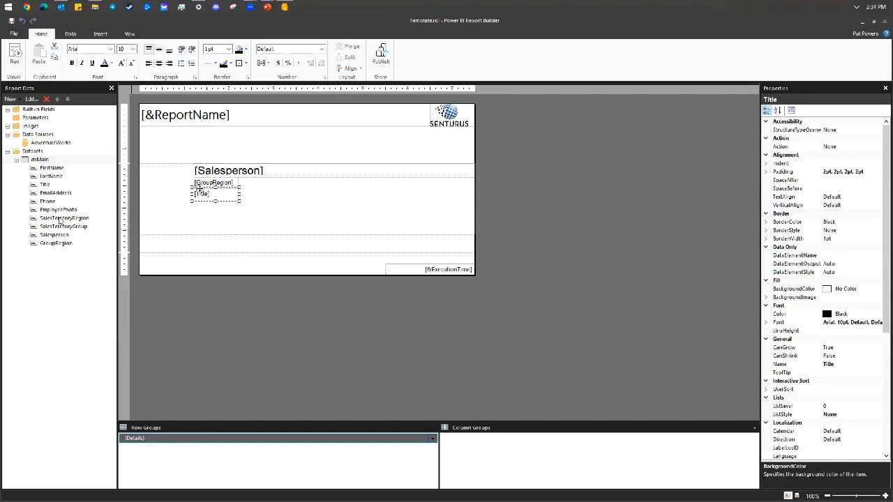
left_click(206, 219)
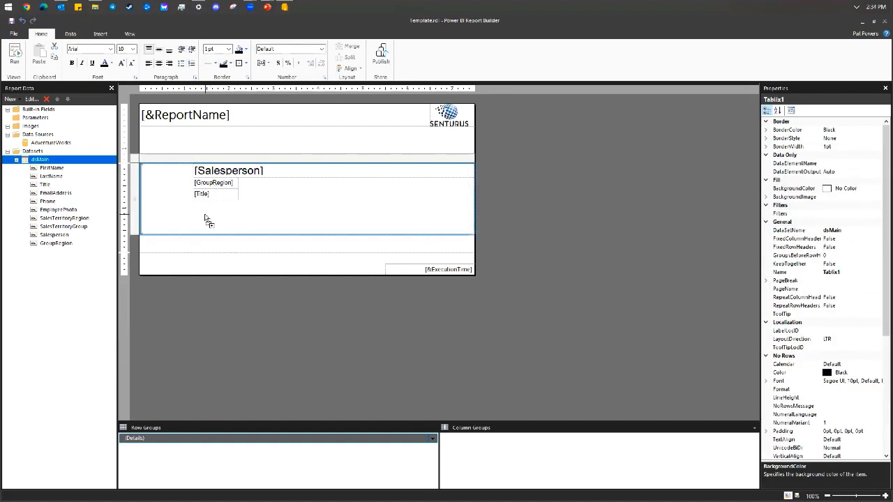
left_click_drag(206, 219, 208, 213)
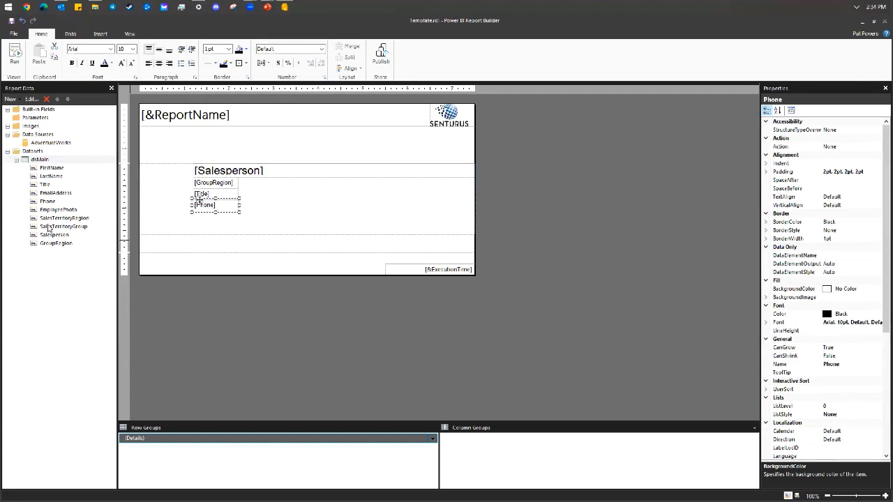
left_click_drag(58, 194, 212, 221)
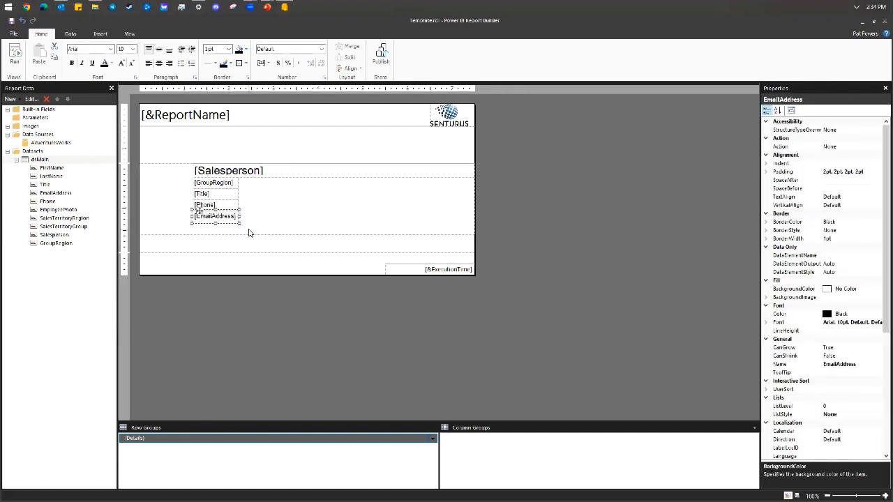
Multi-select the stacked field text boxes and the rectangle that holds them.
left_click(230, 193, "ctrl")
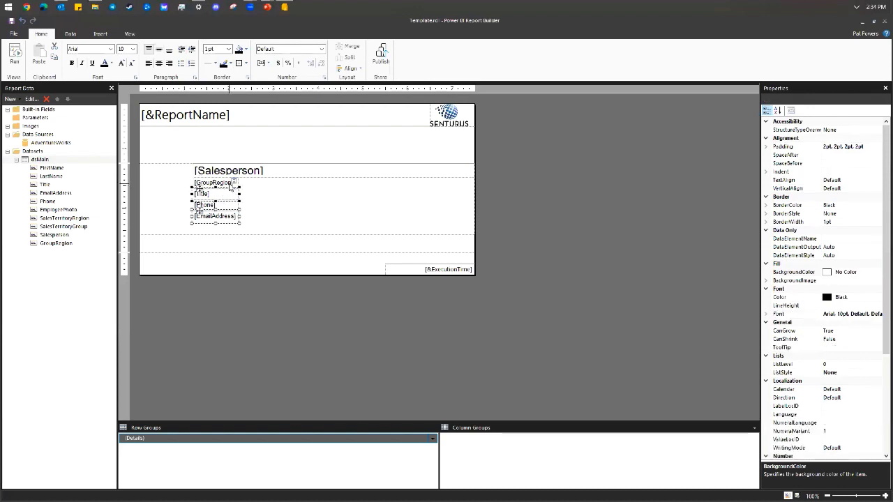
left_click(230, 181, "ctrl")
left_click(228, 205, "ctrl")
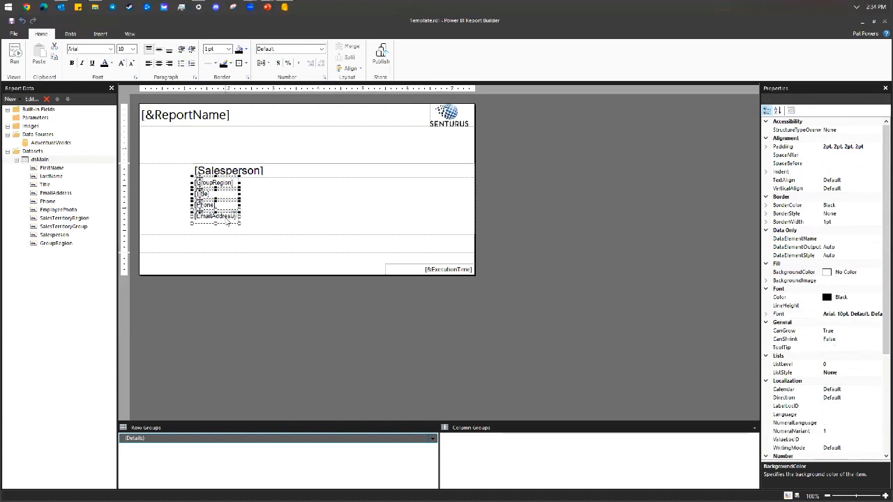
left_click(222, 218, "ctrl")
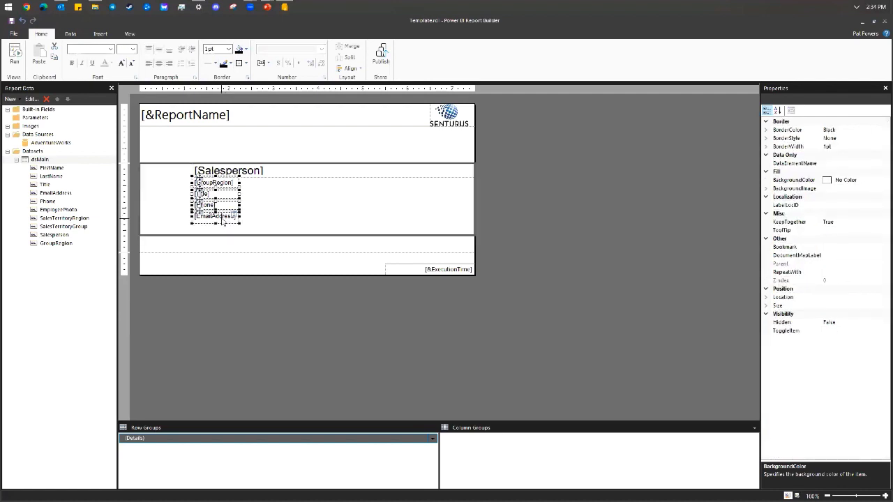
left_click(222, 224)
left_click(222, 218, "ctrl")
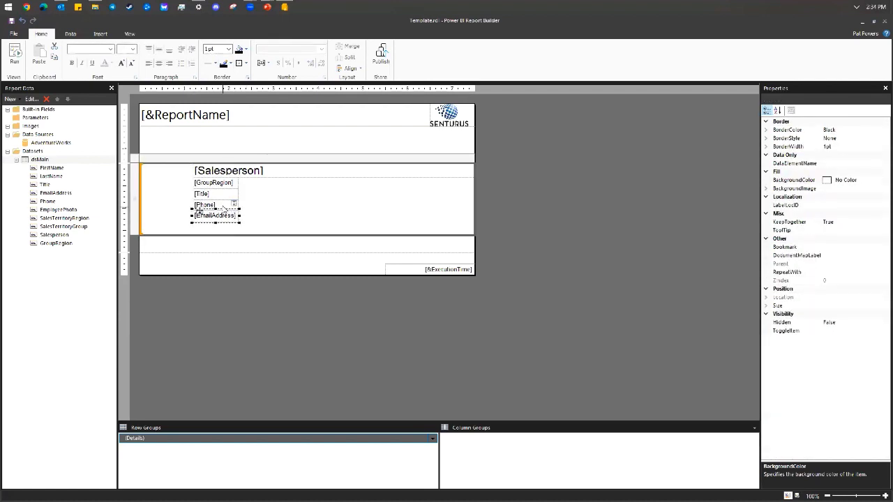
left_click(224, 207, "ctrl")
left_click(224, 196, "ctrl")
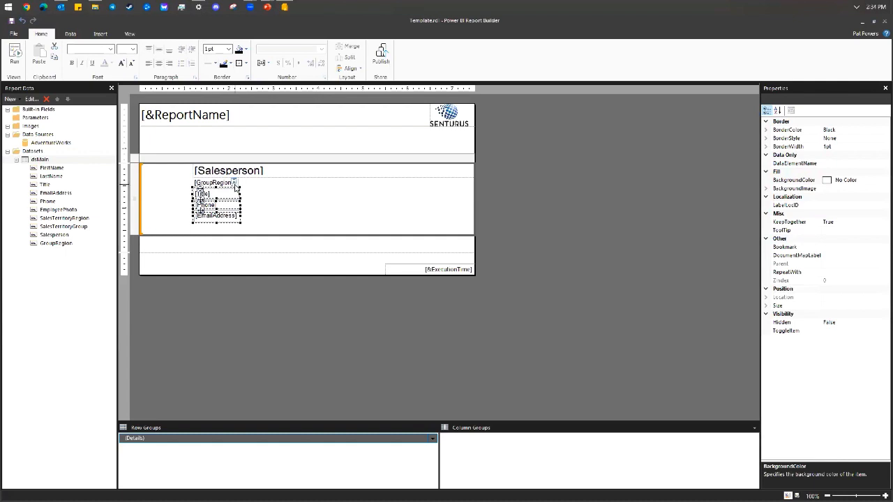
left_click(235, 184)
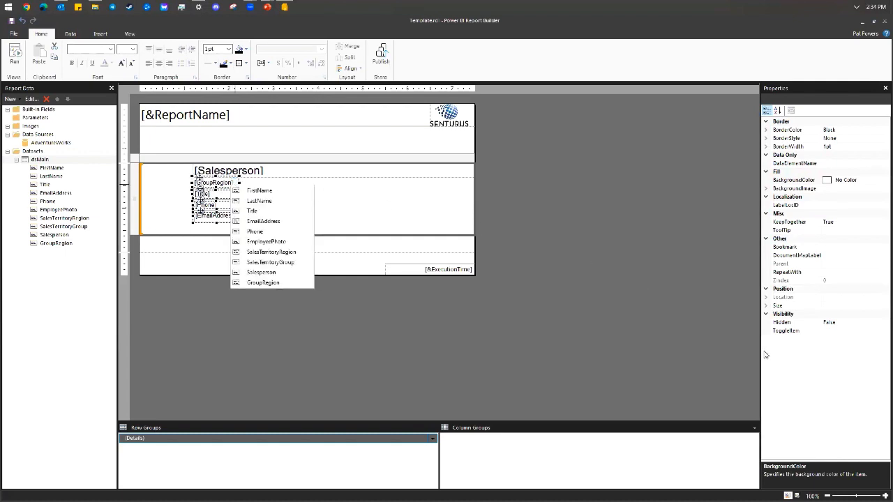
left_click(767, 308)
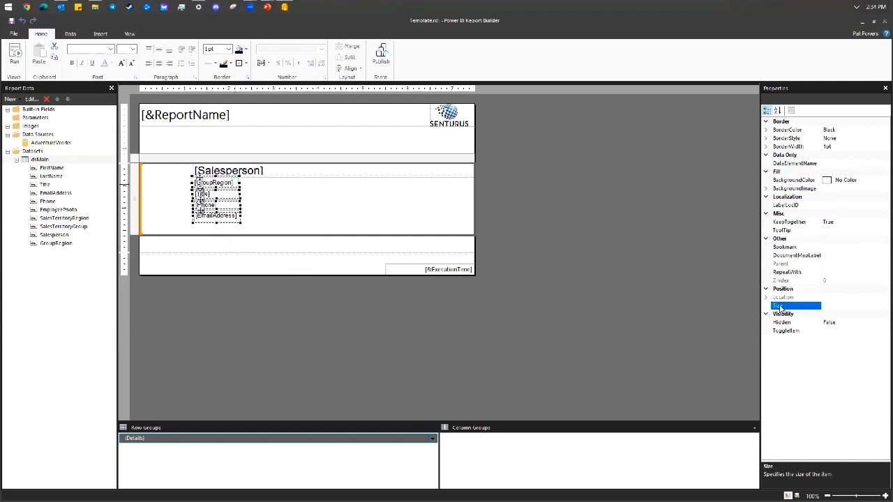
left_click(238, 200)
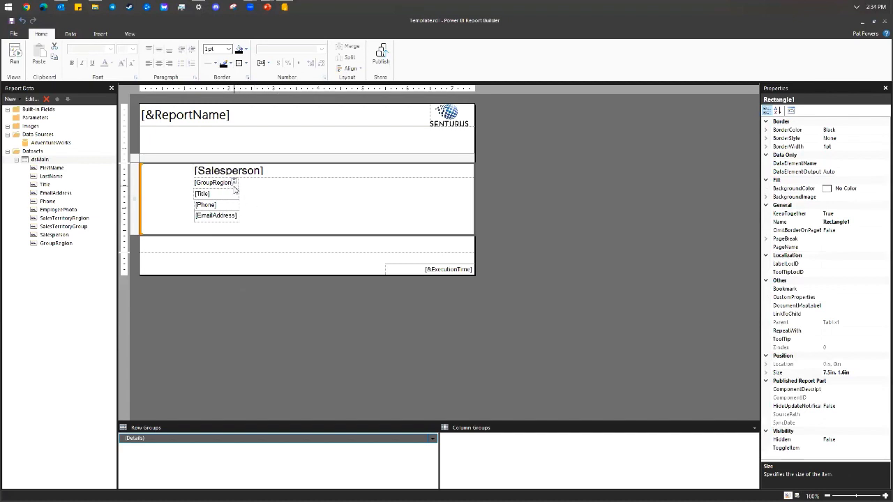
Give the GroupRegion text box a 6.3in width and a 0.3in top position.
left_click(233, 182)
scroll(766, 392, "down", 8)
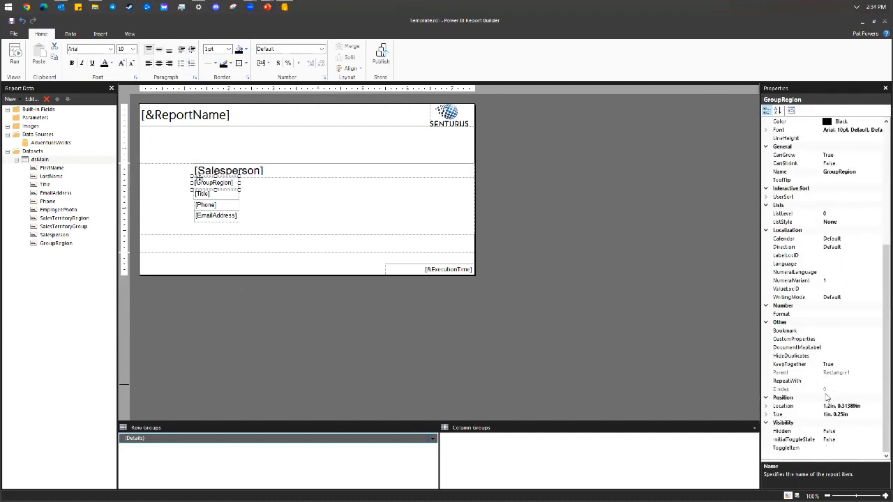
left_click(767, 415)
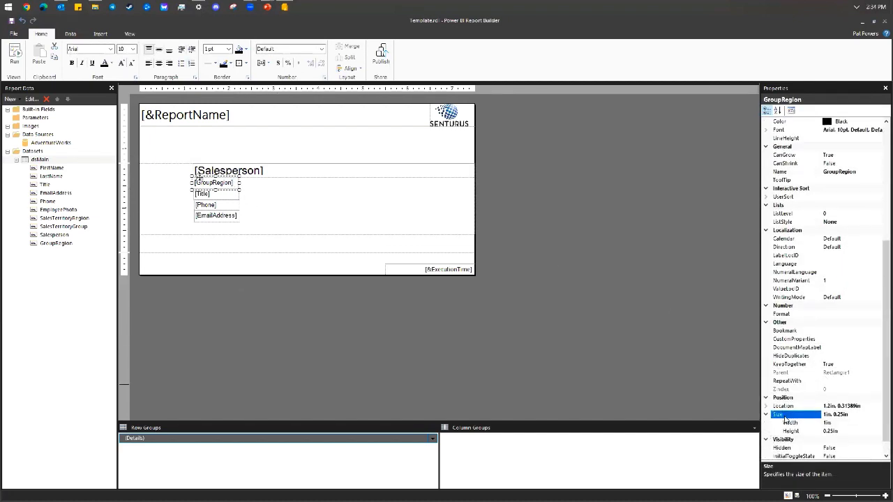
left_click(848, 423)
type("6.3")
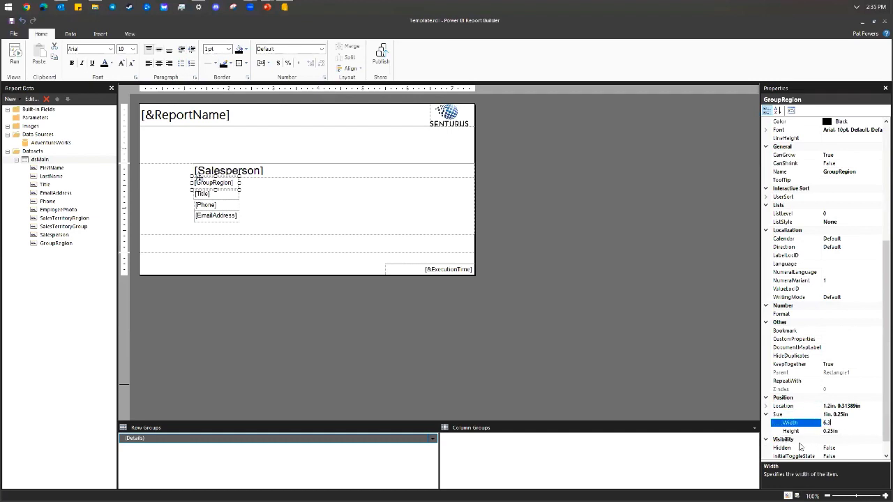
key("Return")
left_click(849, 432)
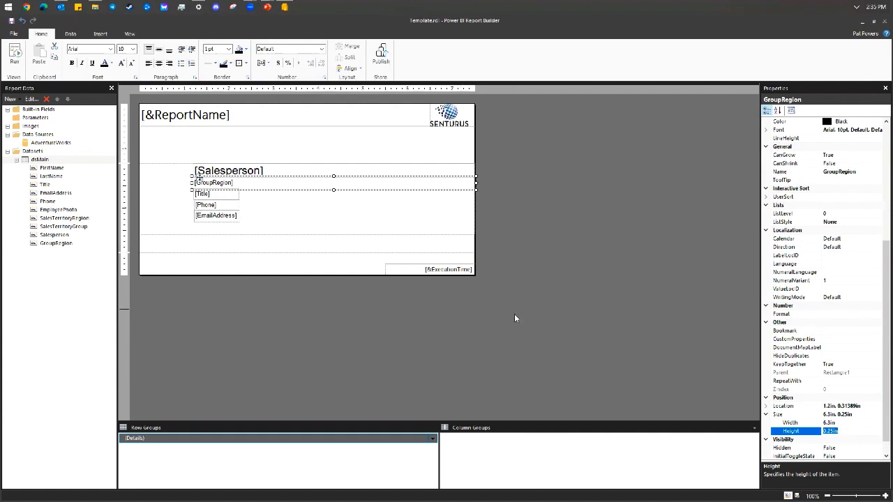
left_click(766, 406)
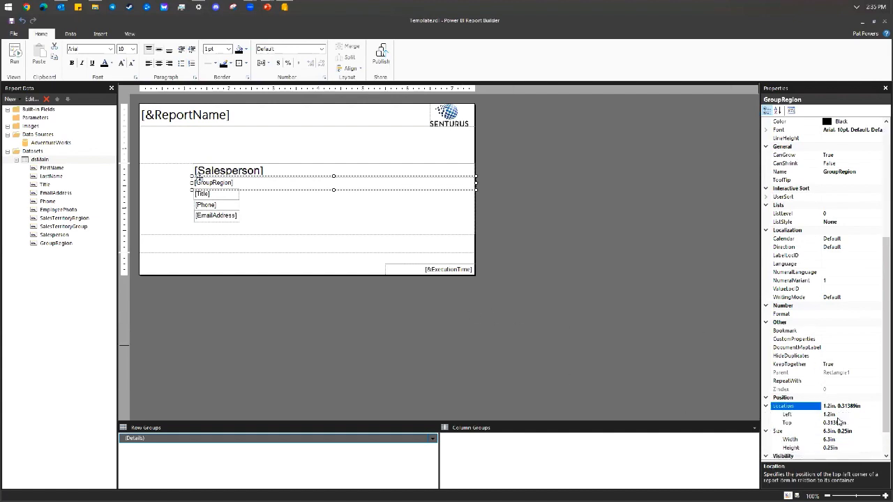
left_click(849, 422)
type("0.3")
key("Return")
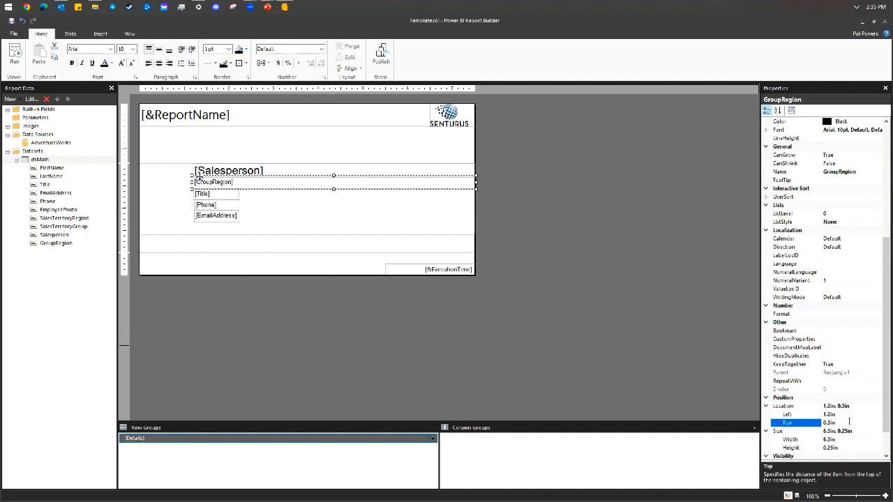
Place the Title text box at Left 1.2in, Top 0.55in and widen it to 6.3in.
left_click(221, 195)
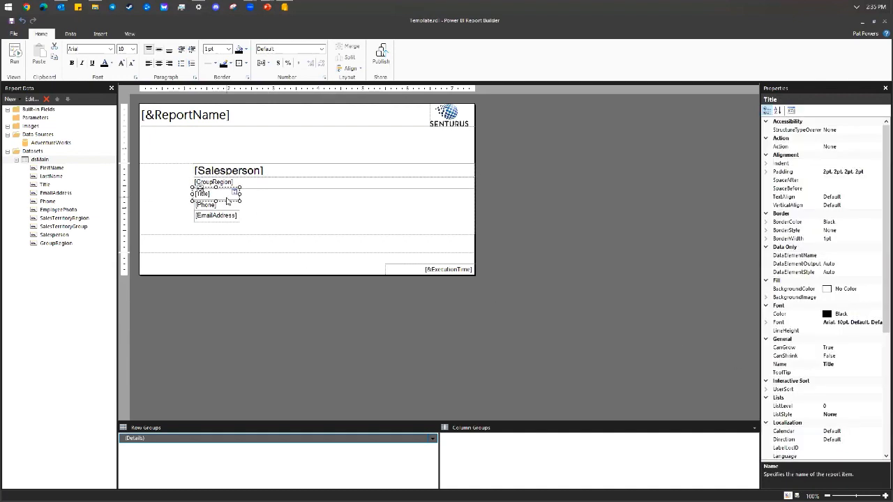
scroll(766, 411, "down", 5)
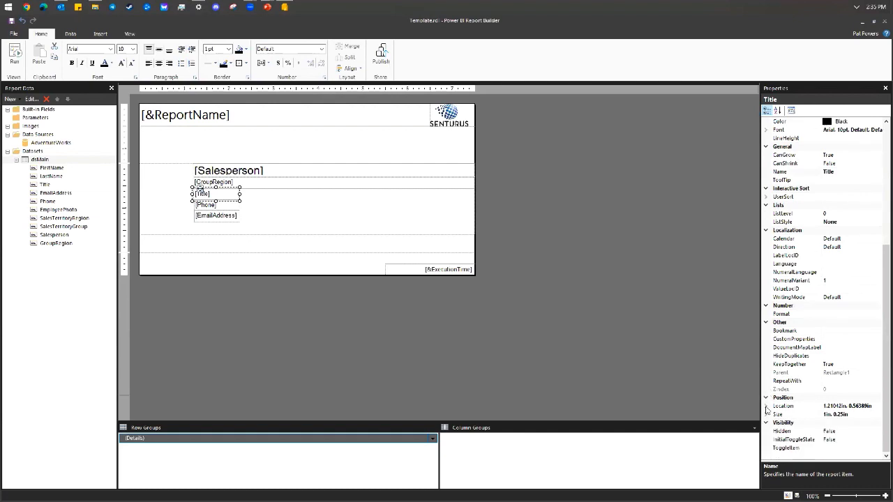
left_click(767, 410)
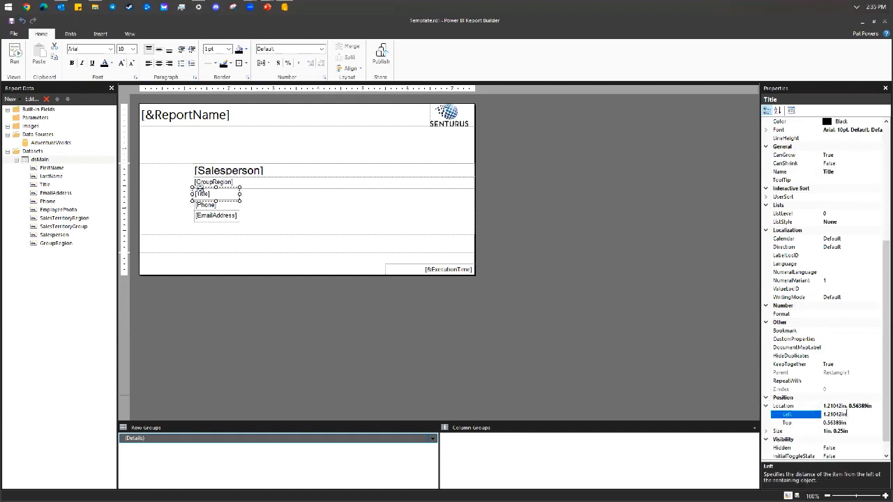
left_click(847, 414)
type("1.2")
key("Return")
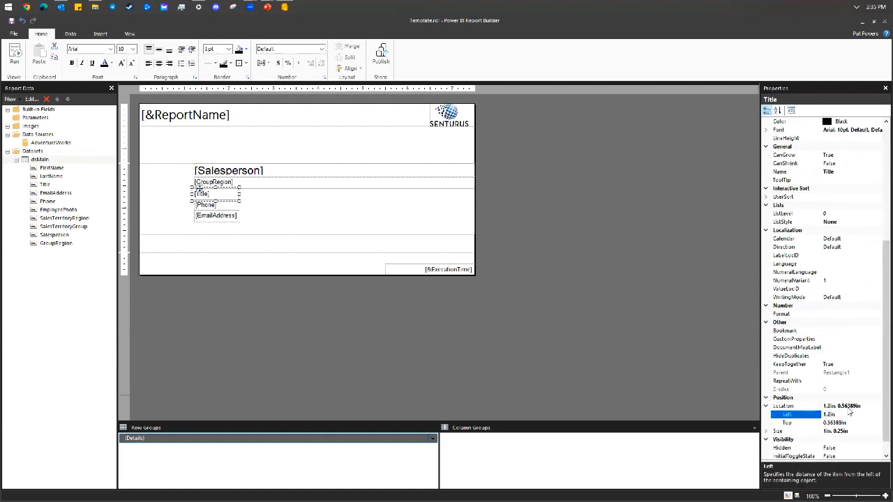
left_click(863, 423)
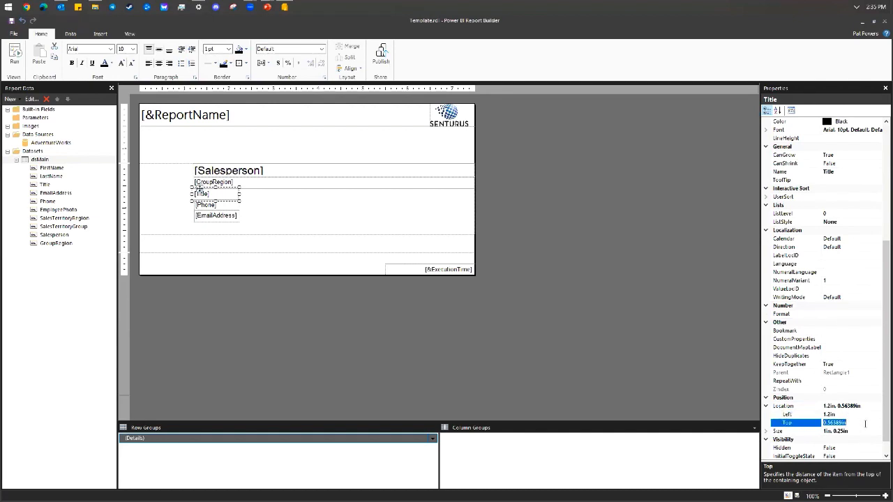
type(".55")
key("Return")
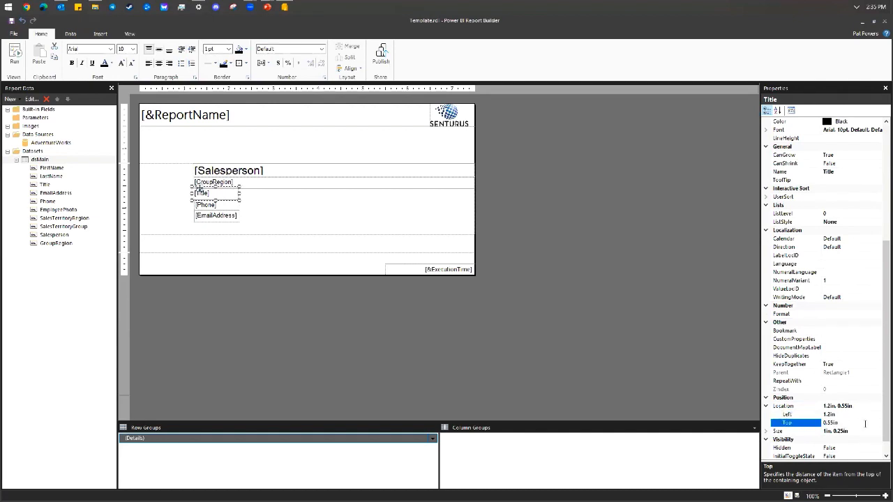
left_click(861, 431)
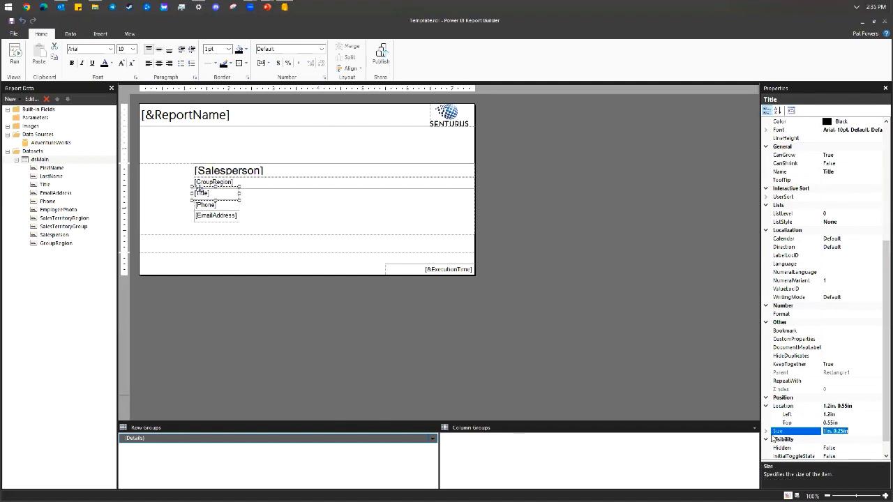
left_click(767, 432)
left_click(848, 406)
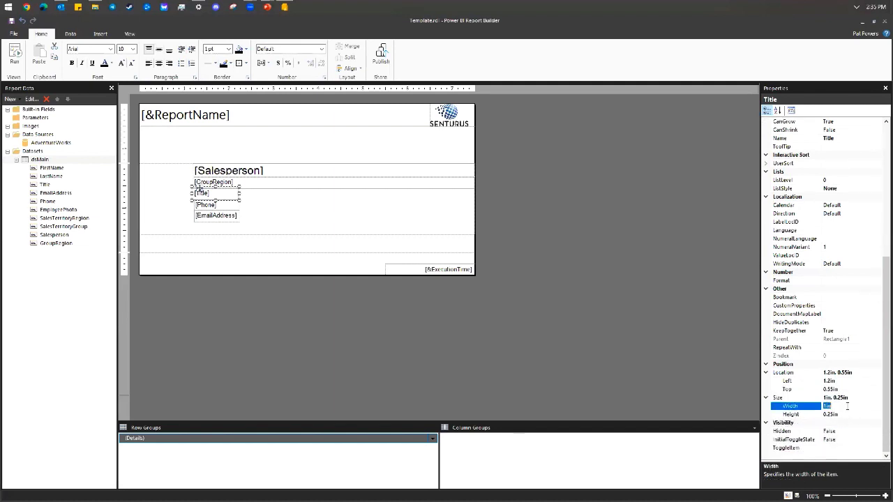
type("6.3")
left_click(869, 416)
left_click(263, 231)
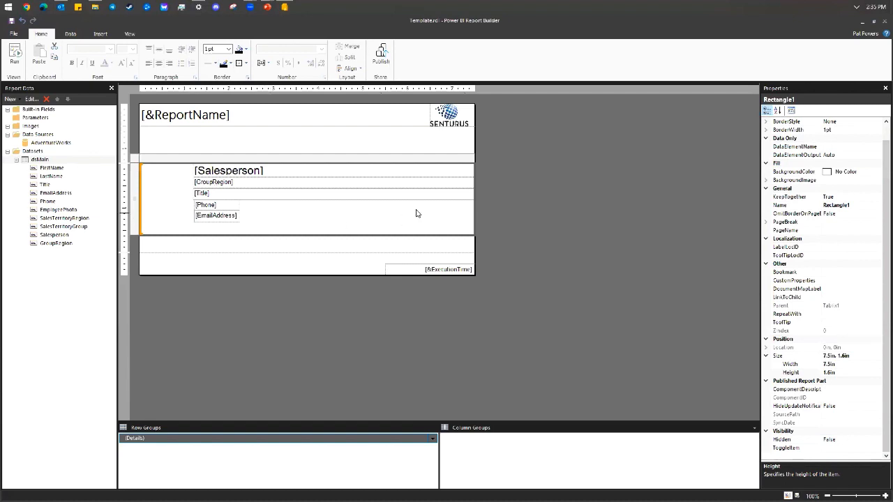
Select the whole Tablix1 list data region through the rectangle's context menu.
right_click(168, 210)
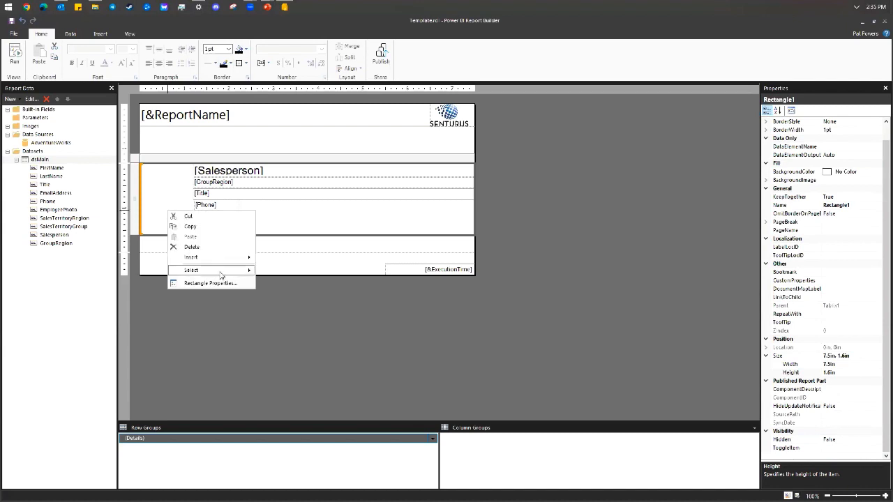
mouse_move(220, 270)
left_click(286, 272)
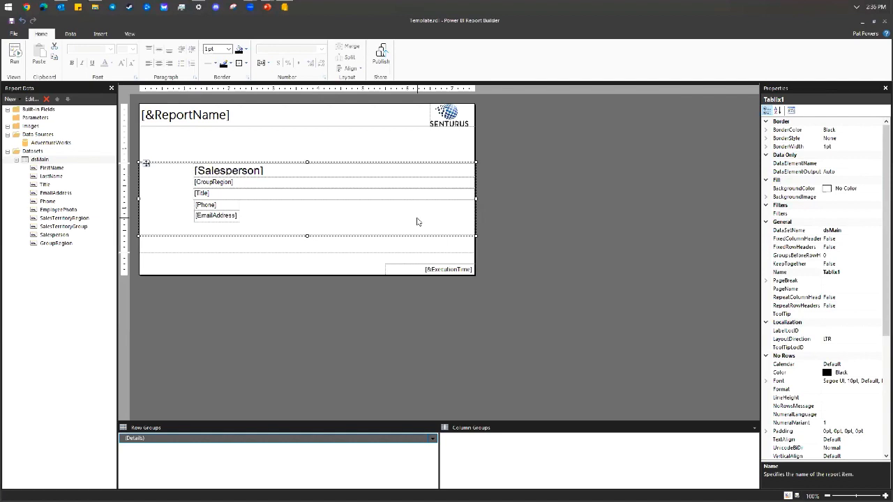
scroll(799, 370, "down", 7)
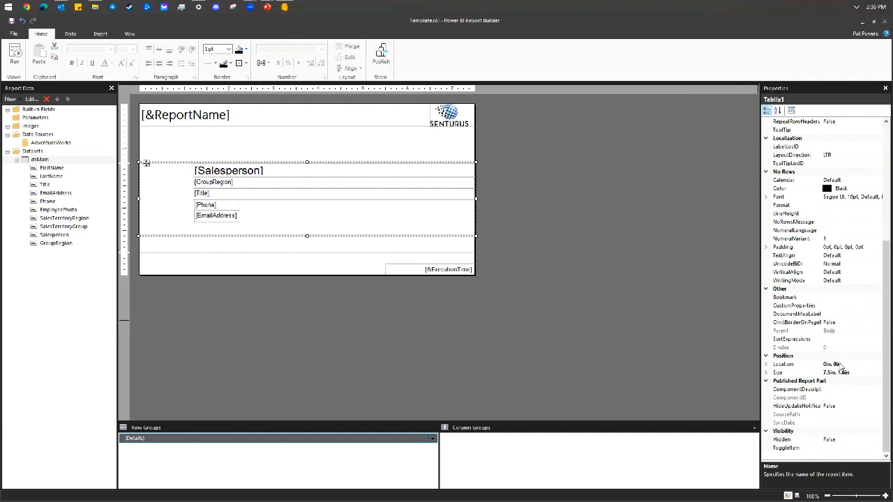
scroll(816, 262, "up", 5)
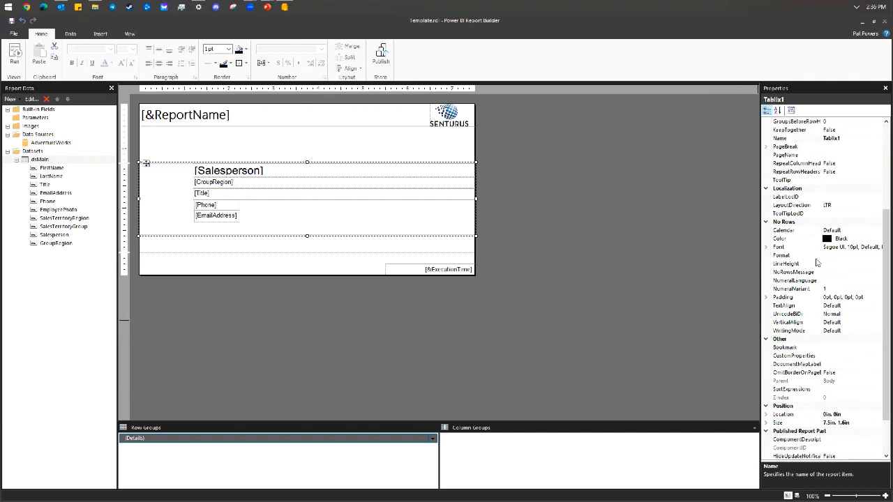
scroll(820, 262, "down", 3)
scroll(819, 263, "down", 3)
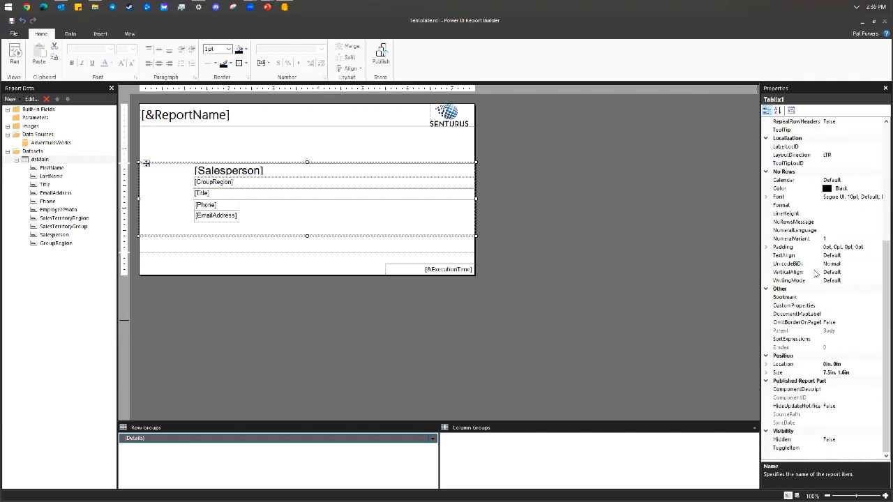
Add a Sort Expression on [Salesperson], A to Z, to Tablix1.
left_click(854, 339)
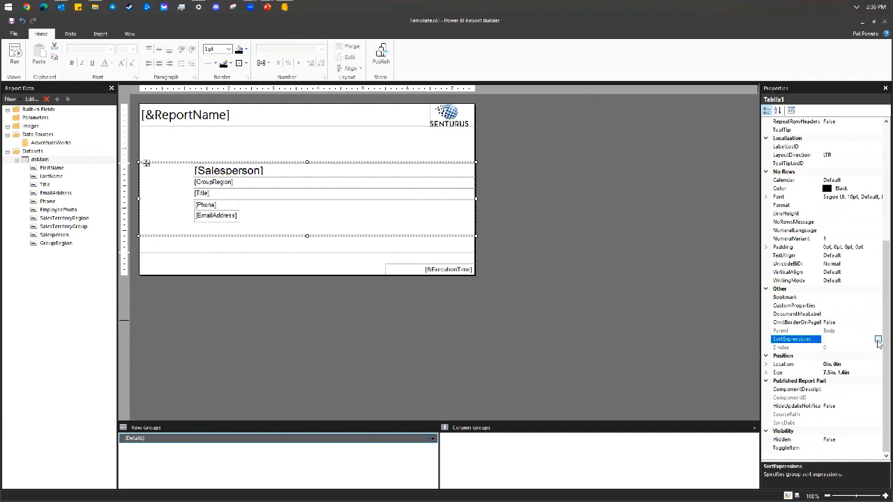
left_click(877, 340)
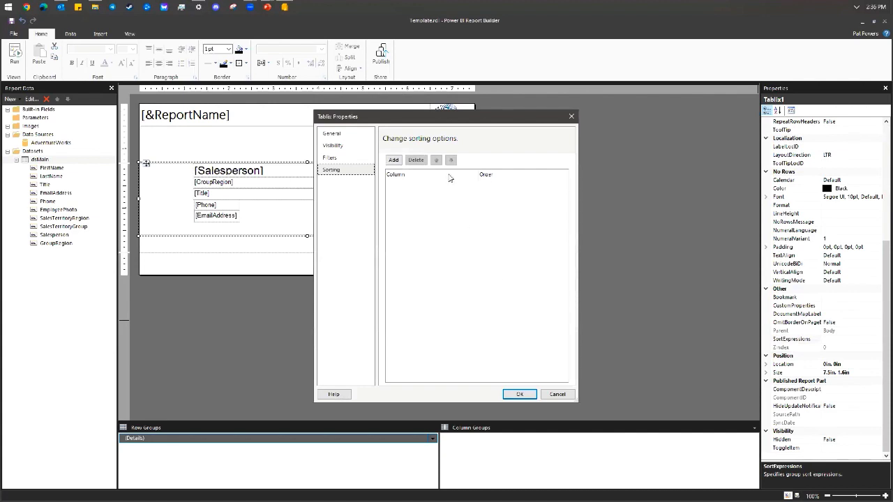
left_click(400, 164)
left_click(501, 187)
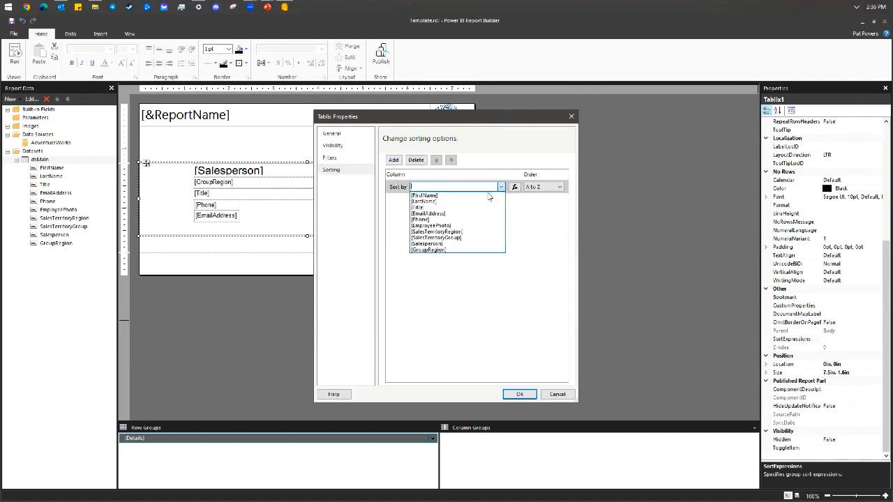
left_click(445, 244)
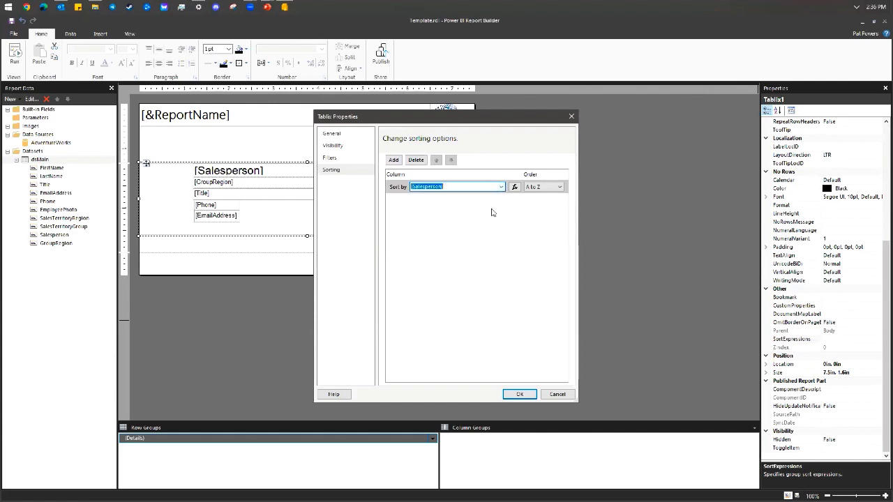
left_click(520, 394)
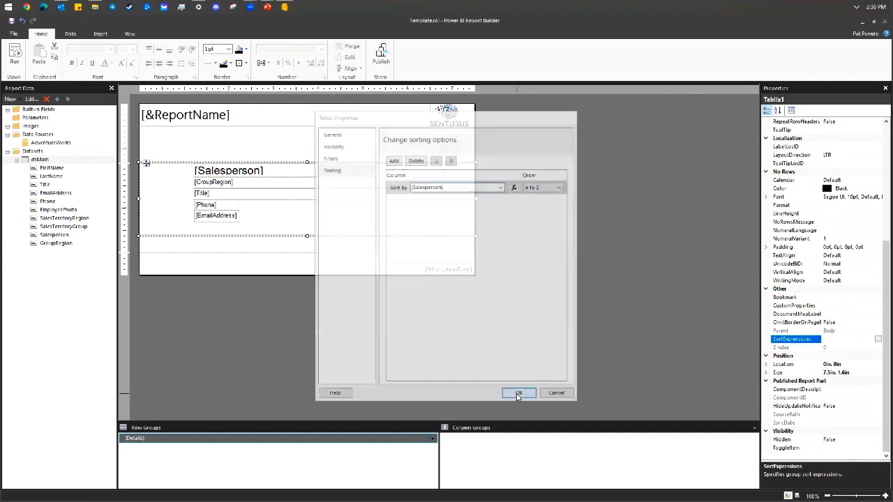
Widen the Phone text box to 6.3in.
left_click(210, 205)
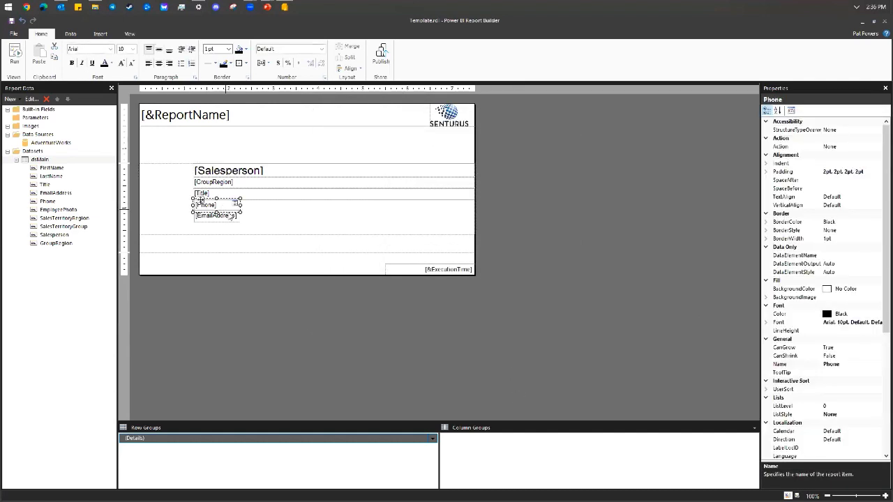
scroll(841, 412, "down", 3)
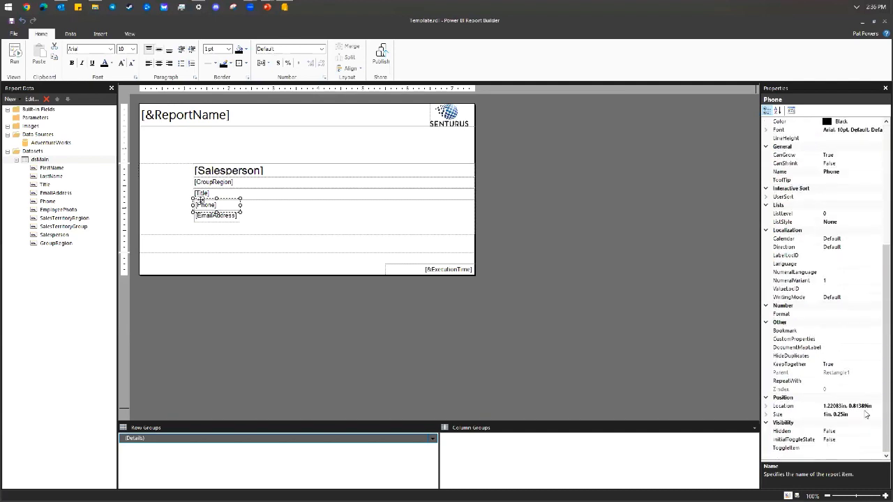
left_click(865, 415)
left_click(766, 415)
left_click(837, 431)
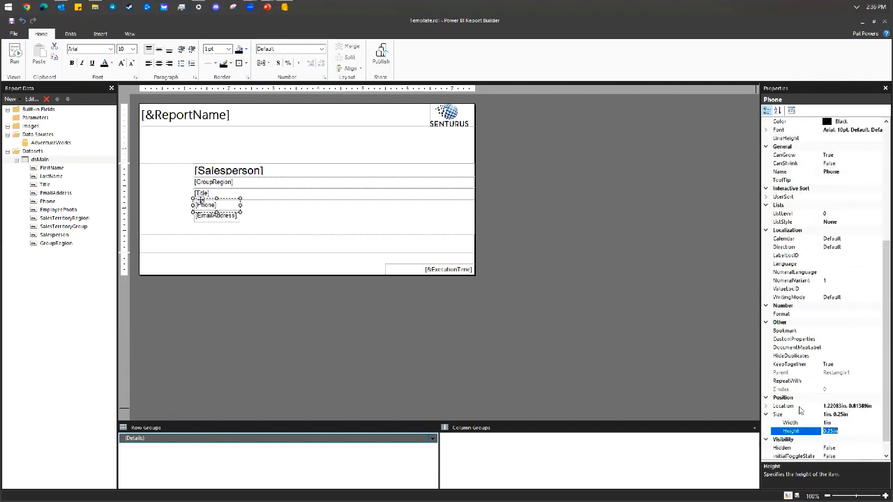
left_click(851, 423)
type("6.3")
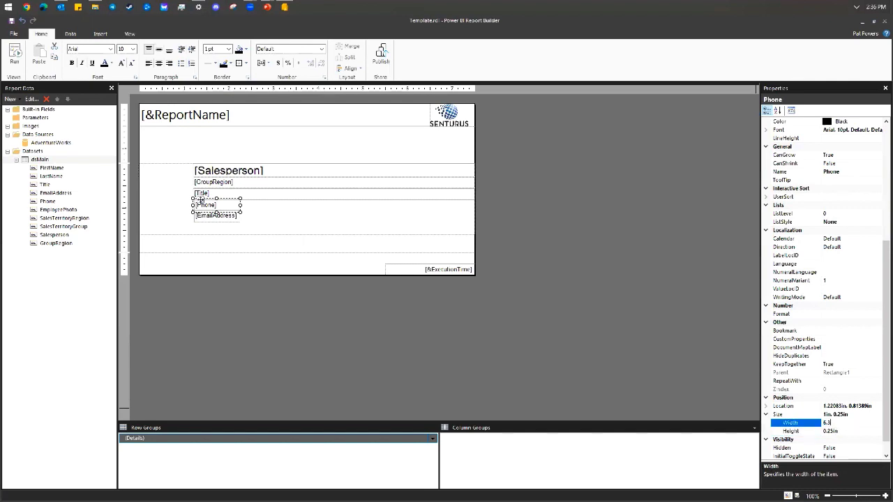
key("Return")
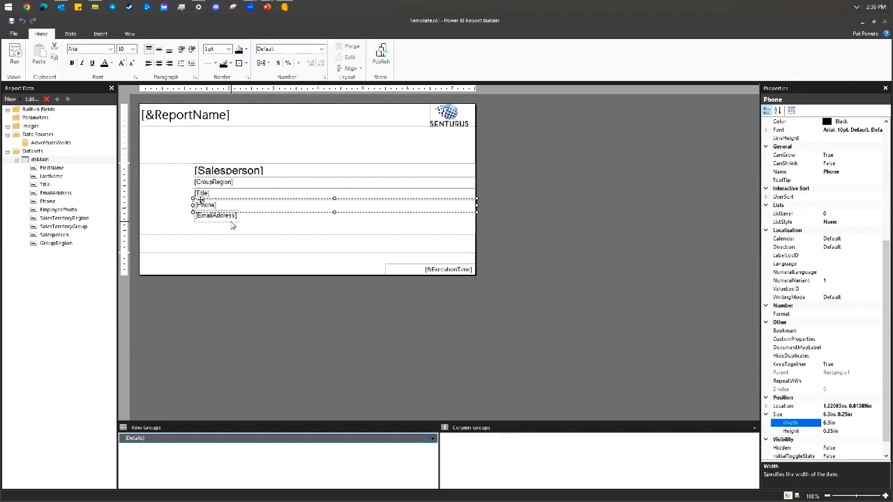
Widen the EmailAddress text box to 6.3in, then select Rectangle1.
left_click(230, 218)
scroll(847, 395, "down", 5)
scroll(846, 395, "down", 2)
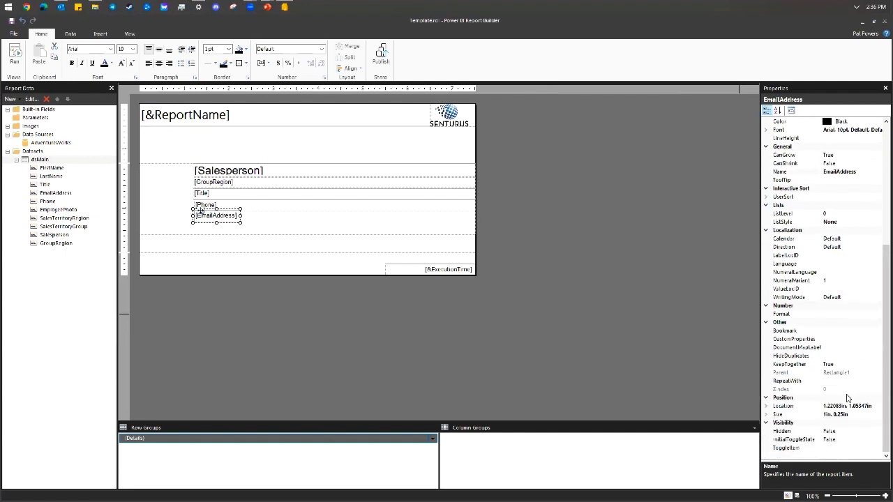
left_click(766, 415)
left_click(766, 415)
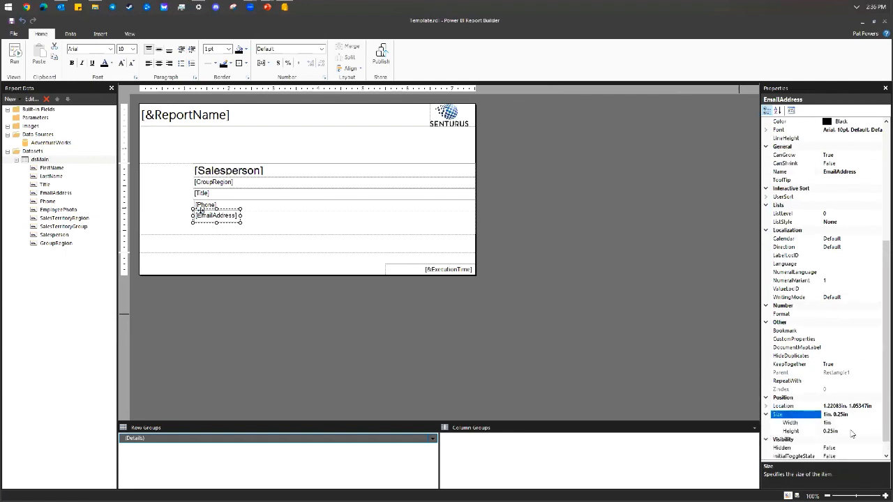
left_click(852, 432)
left_click(847, 424)
type("6")
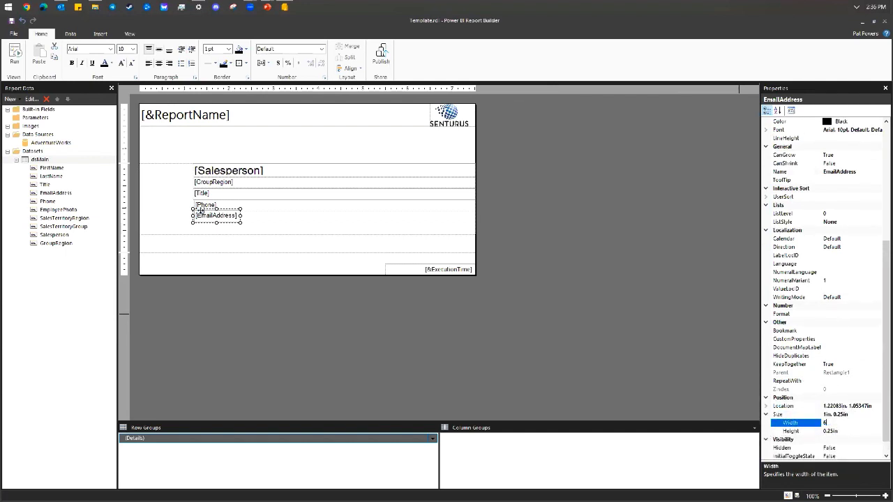
type(".3")
key("Return")
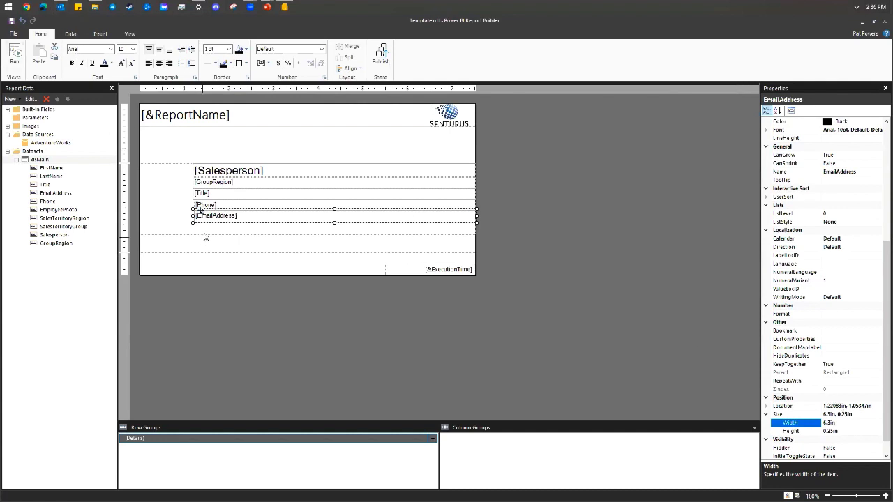
left_click(162, 204)
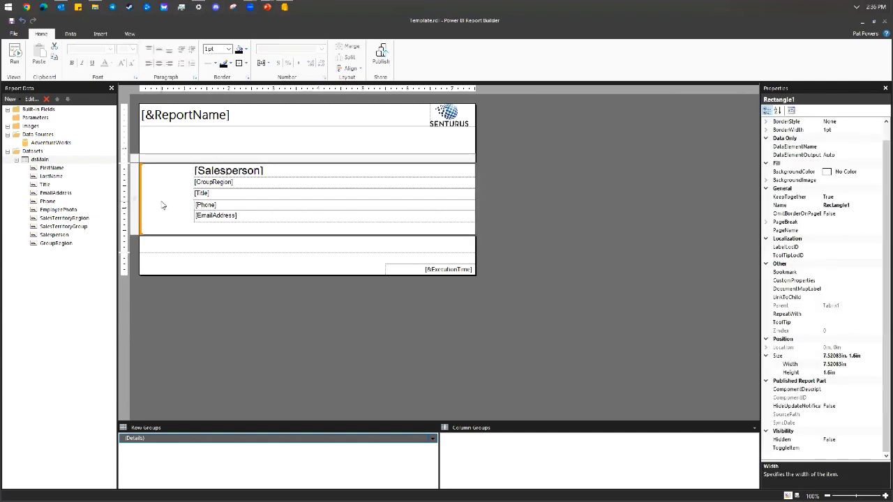
Insert an image named EmployeePhoto into Rectangle1, using the Database source, field [EmployeePhoto] and MIME type image/jpeg.
right_click(162, 204)
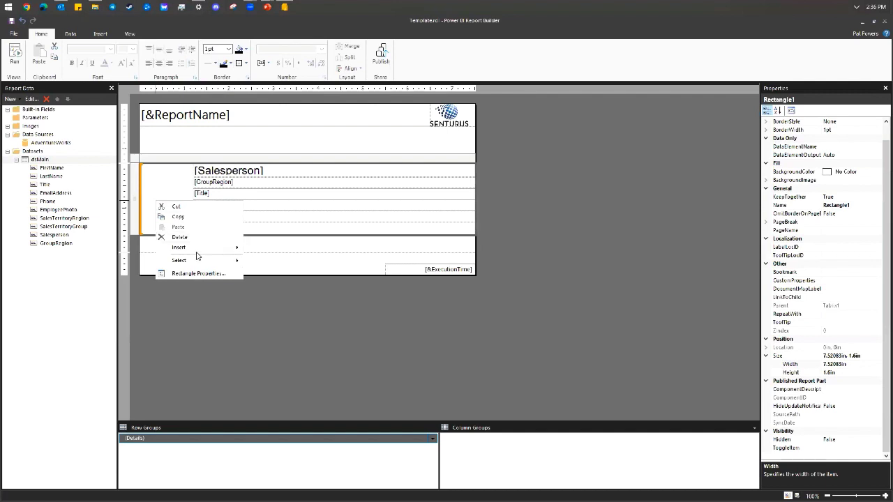
mouse_move(197, 248)
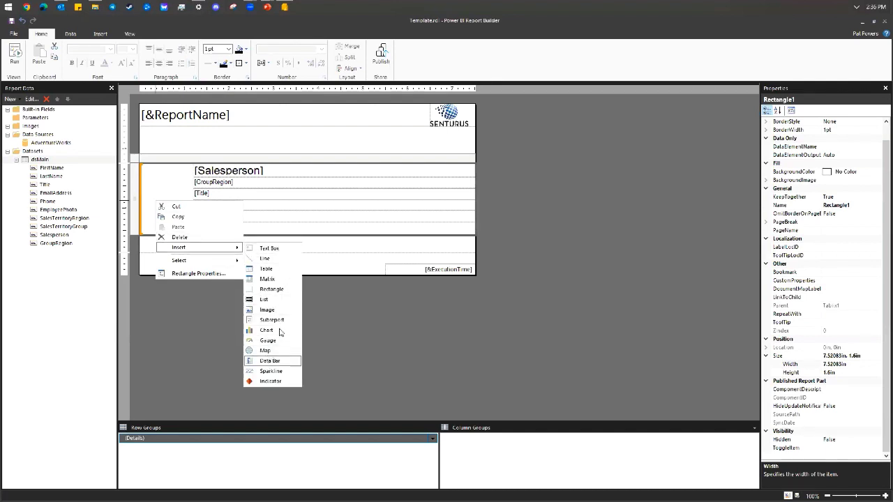
left_click(282, 309)
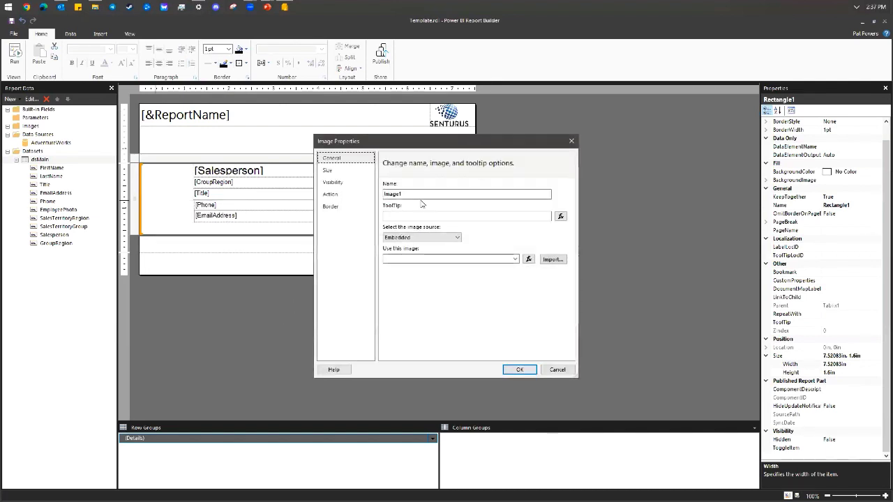
left_click_drag(403, 195, 381, 194)
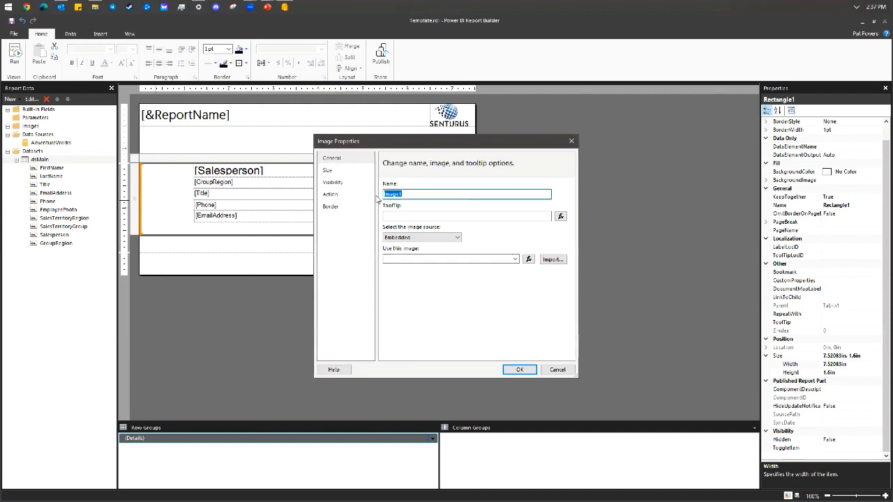
type("EmployeePhoto")
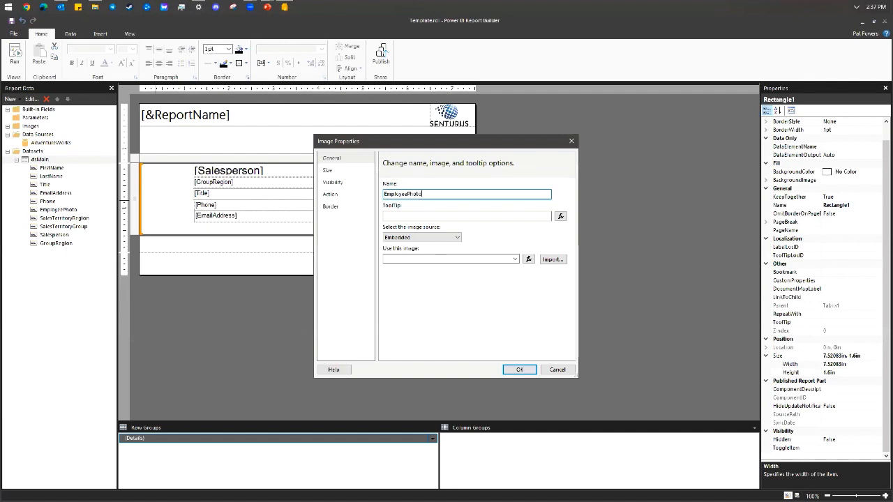
left_click(417, 238)
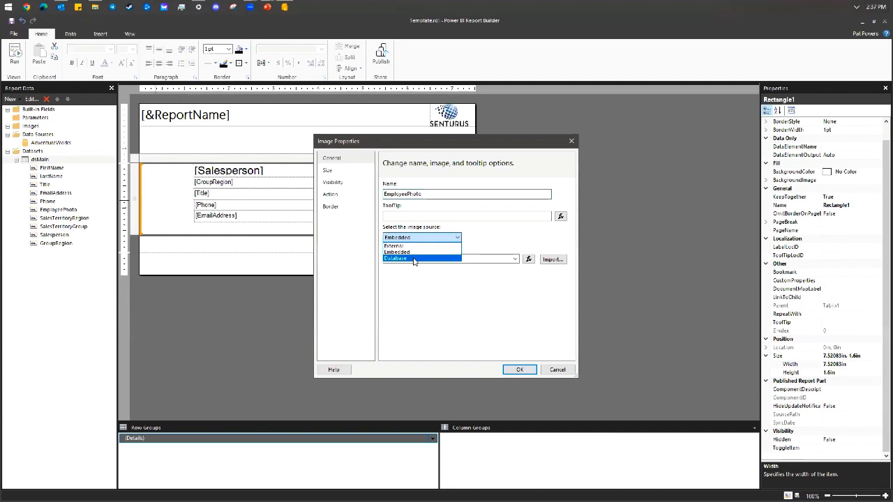
left_click(414, 259)
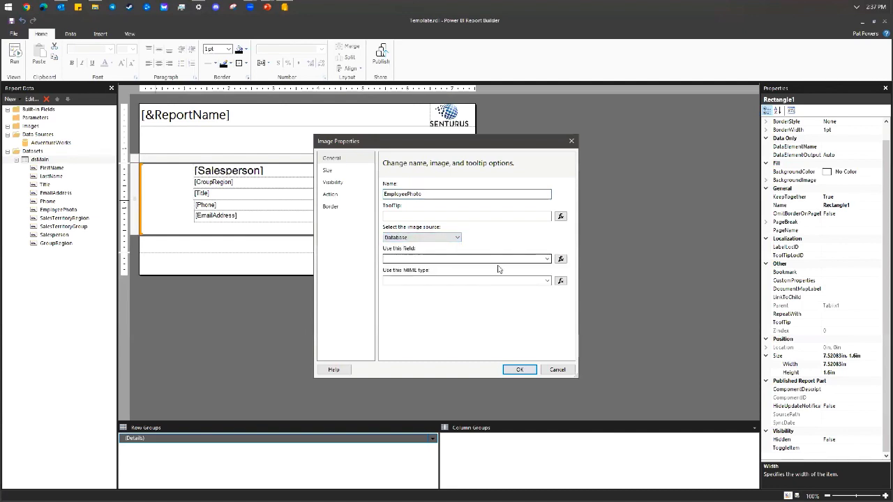
left_click(547, 260)
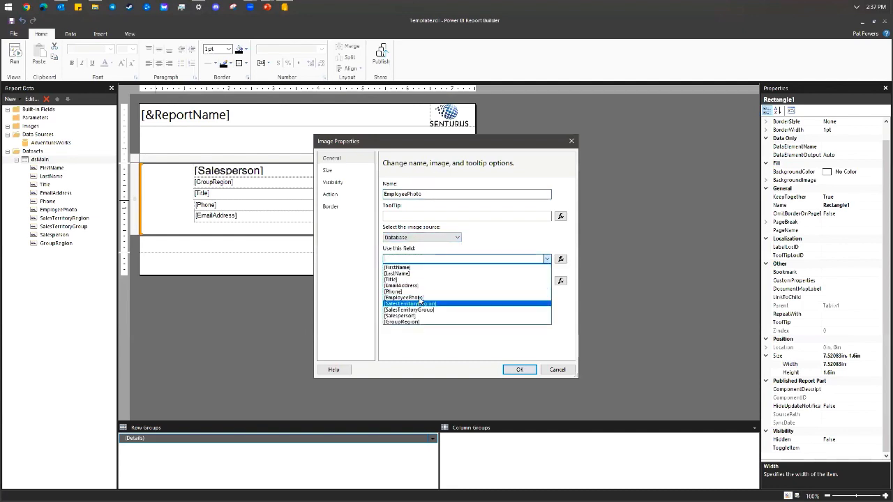
left_click(419, 302)
left_click(537, 281)
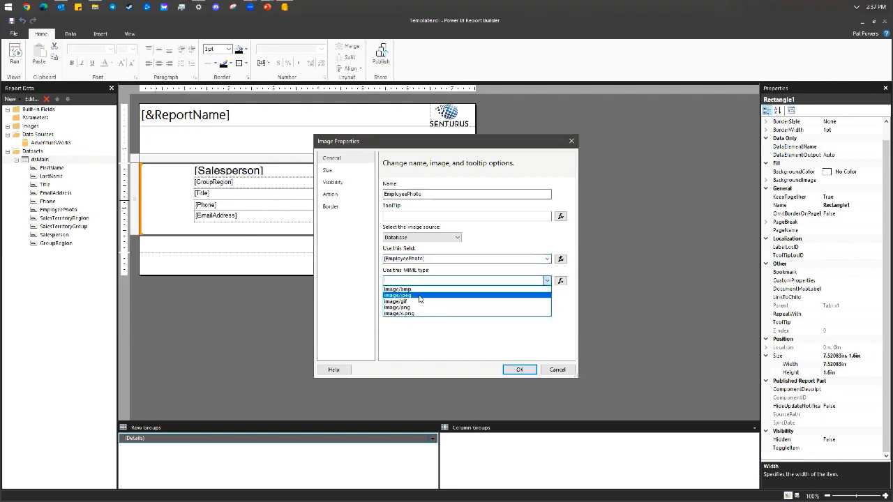
left_click(420, 297)
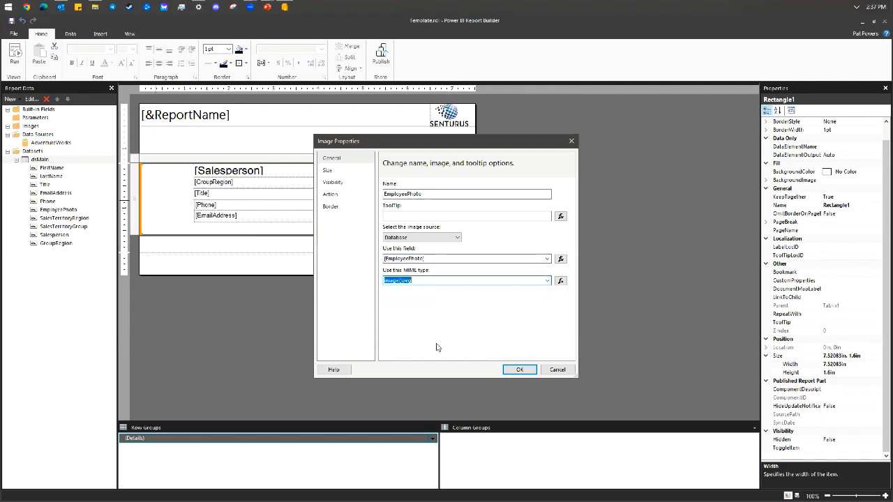
left_click(519, 370)
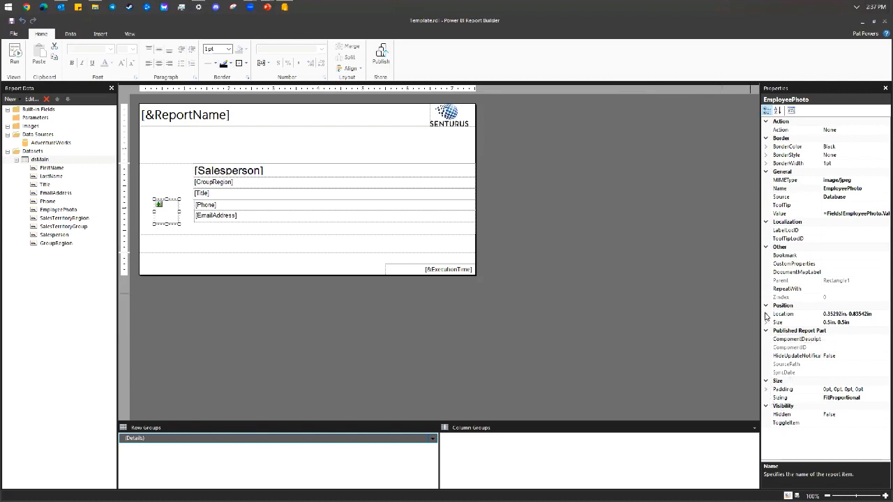
Move the EmployeePhoto image to Left 0in, Top 0in.
left_click(767, 314)
left_click(858, 321)
type("0")
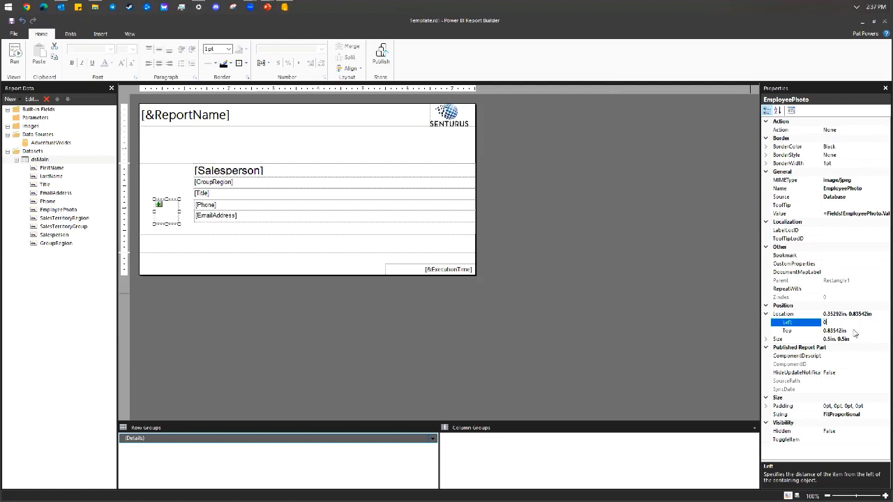
left_click(855, 332)
type("0")
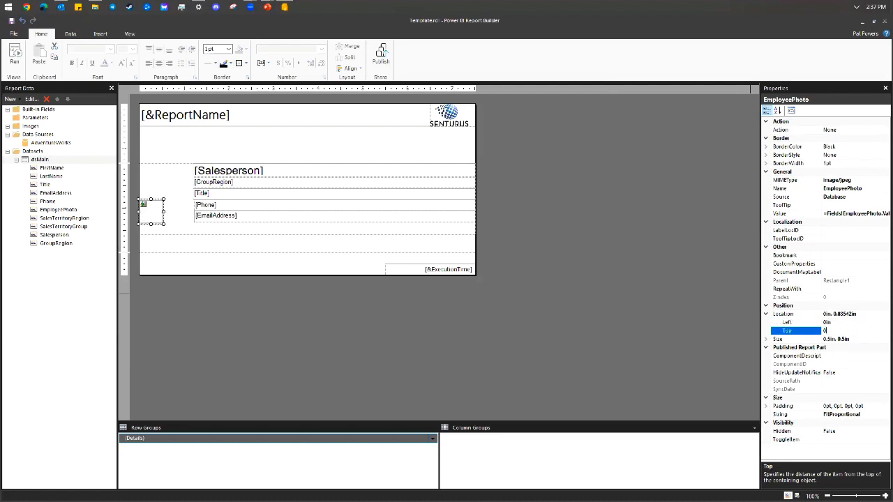
left_click(859, 340)
Size the EmployeePhoto image to 1in wide by 1.4in tall.
left_click(766, 339)
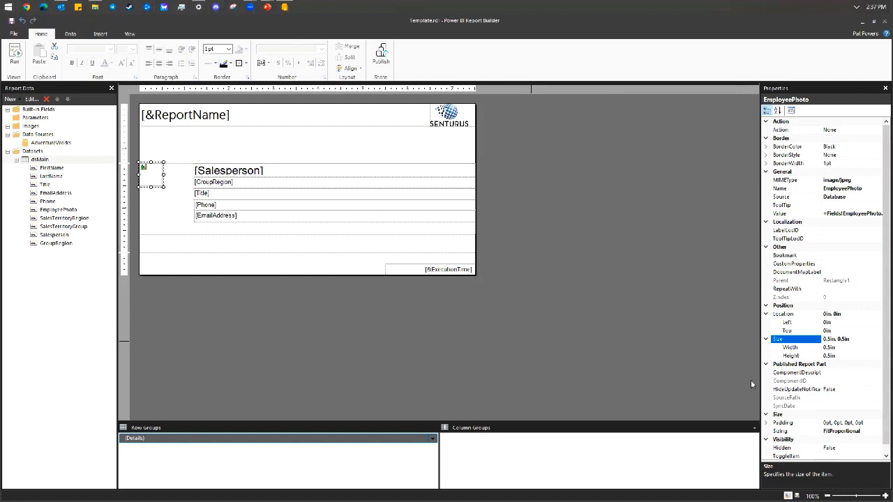
left_click(863, 347)
type("1")
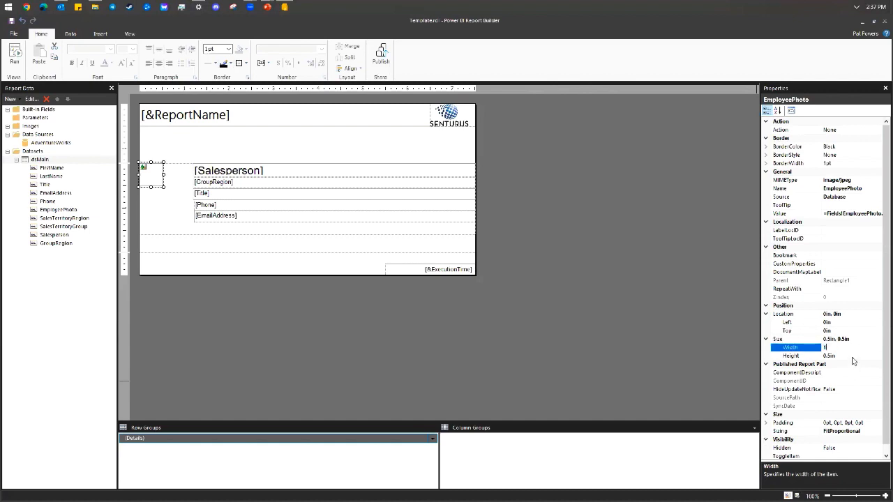
left_click(853, 356)
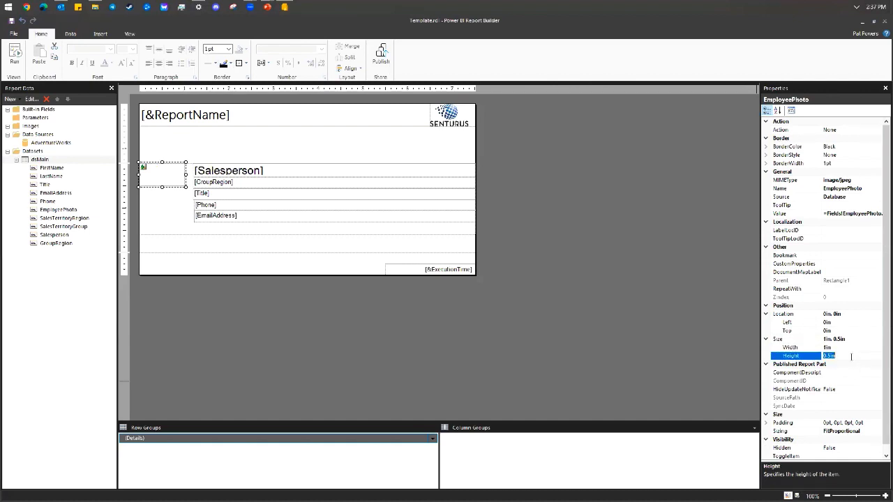
type("1.4")
key("Return")
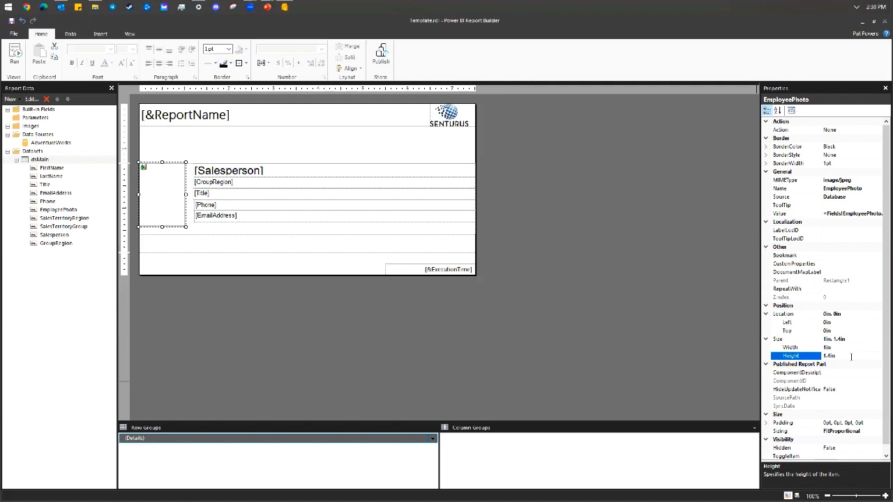
Insert a line into Rectangle1 and set its location to Left 1.2in, Top 1.4in.
right_click(320, 230)
mouse_move(361, 275)
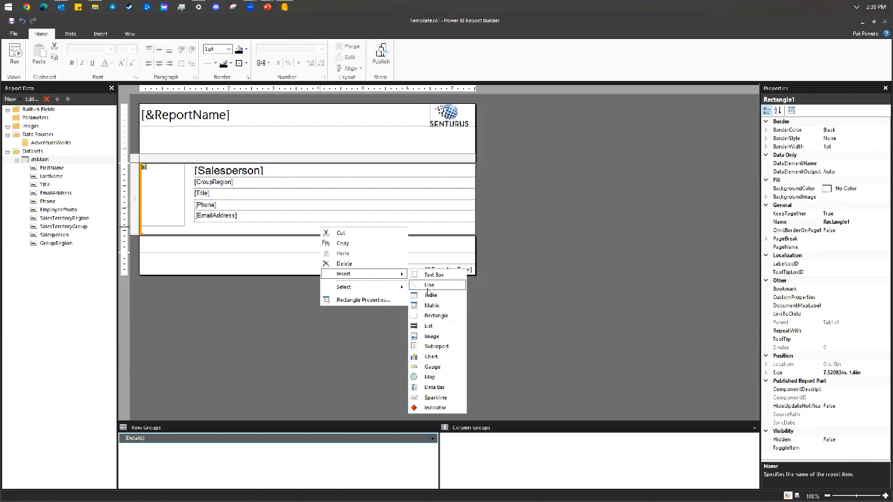
left_click(429, 286)
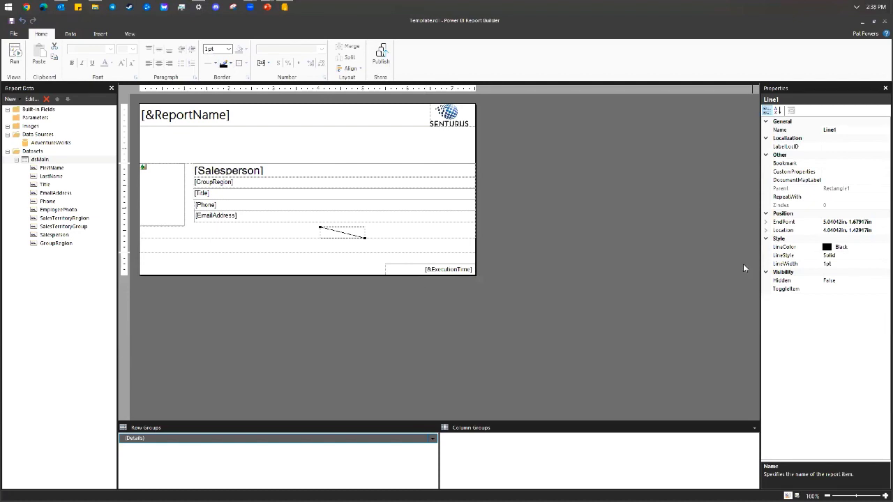
left_click(766, 231)
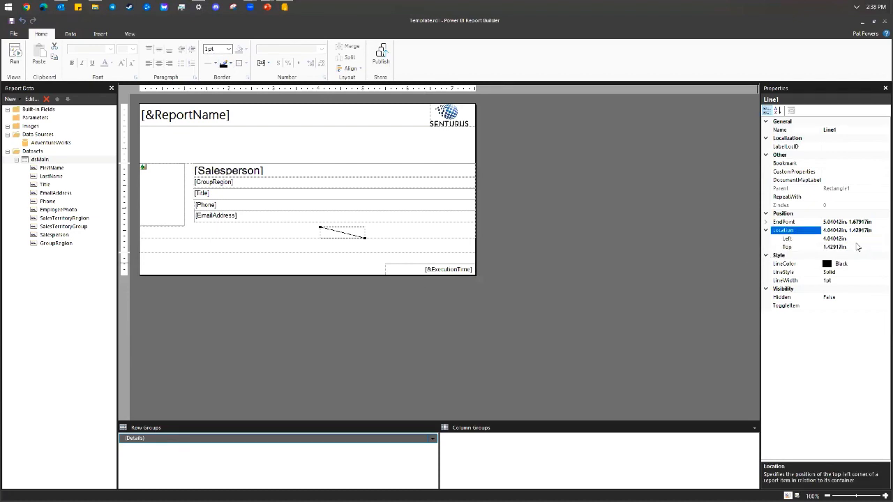
left_click(850, 238)
type("1")
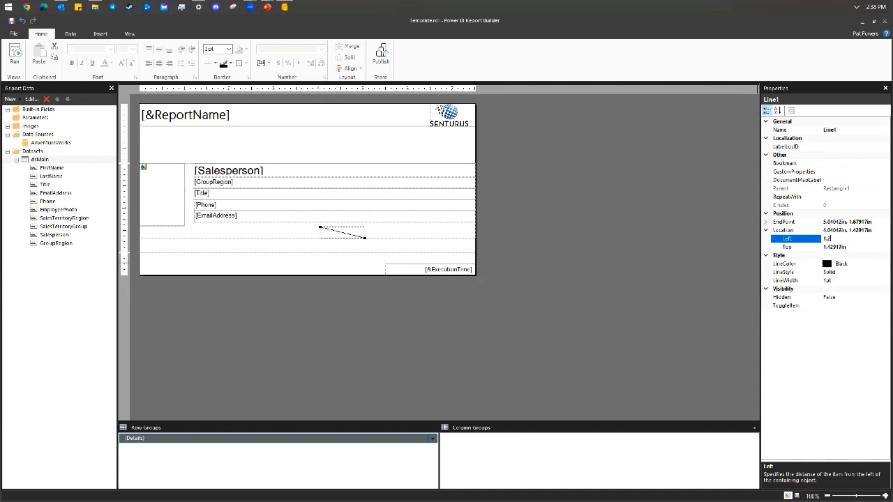
type(".2")
left_click(869, 247)
type("1")
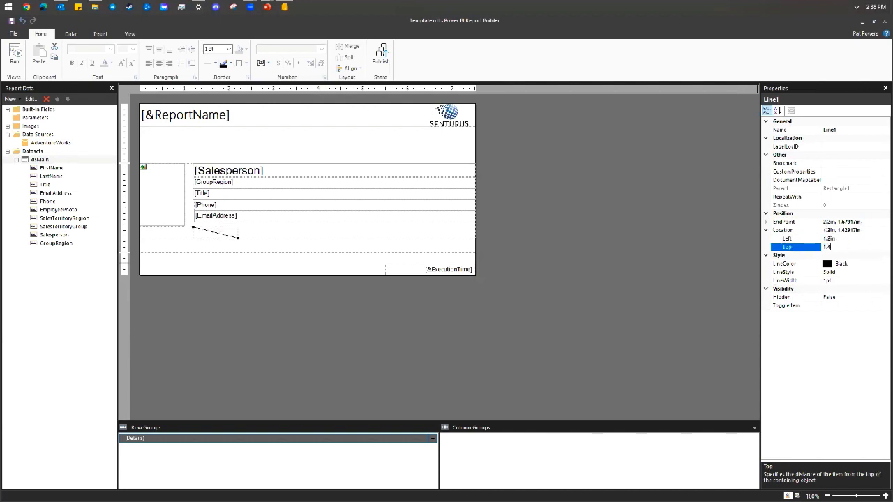
type(".4")
key("Return")
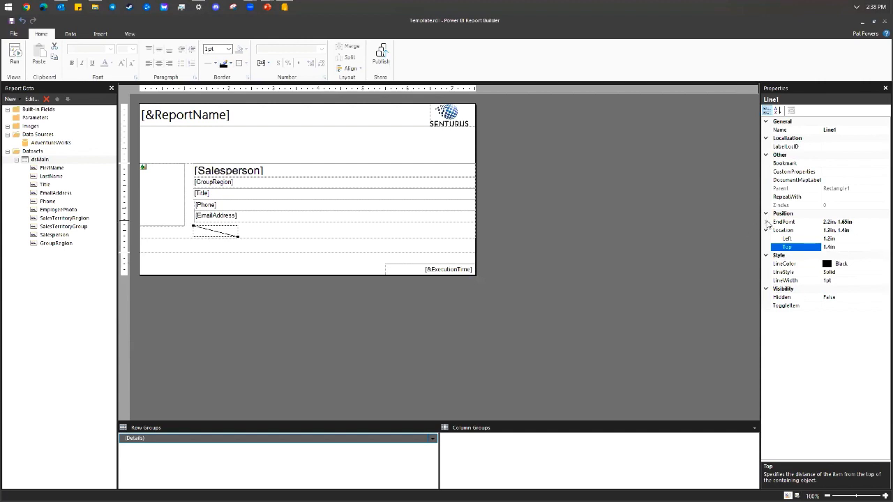
Set the line's end point to 7.5in horizontal, 1.4in vertical.
left_click(766, 222)
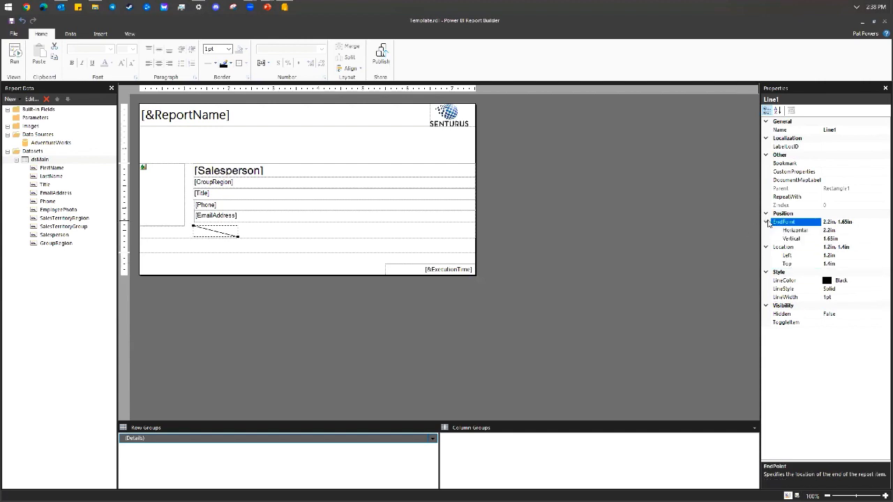
left_click(847, 231)
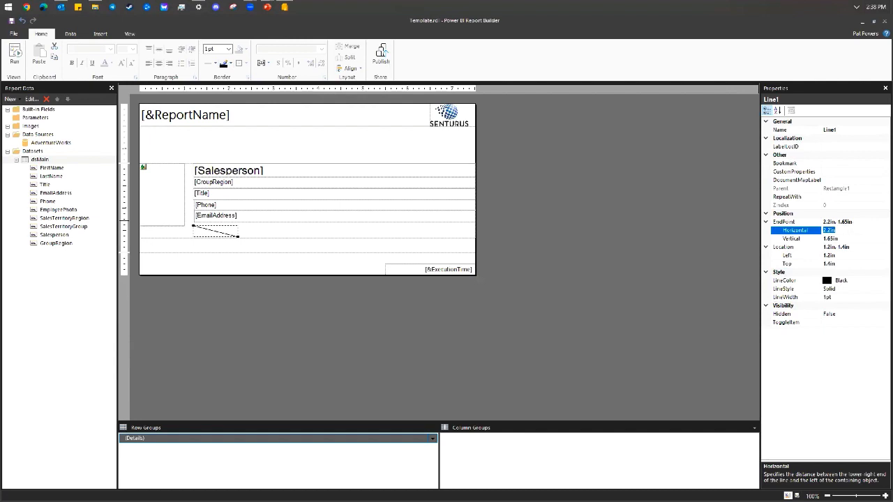
type("7.5")
key("Return")
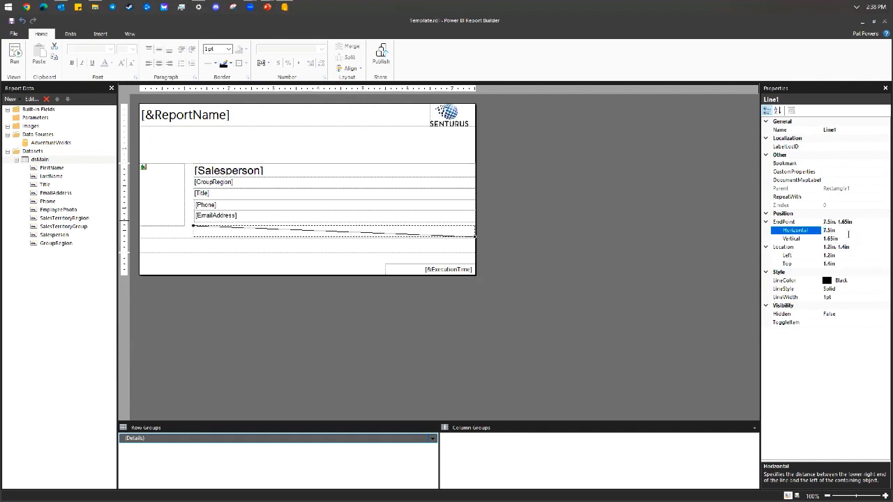
left_click(851, 238)
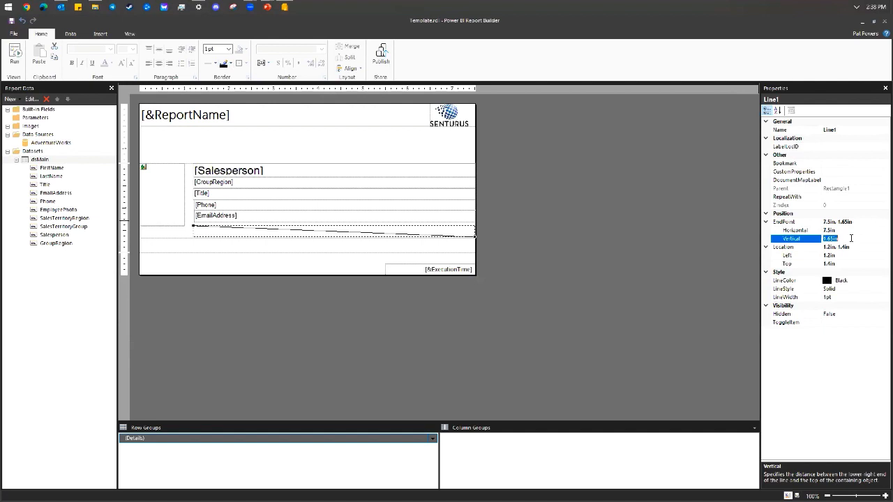
type("1.4")
key("Return")
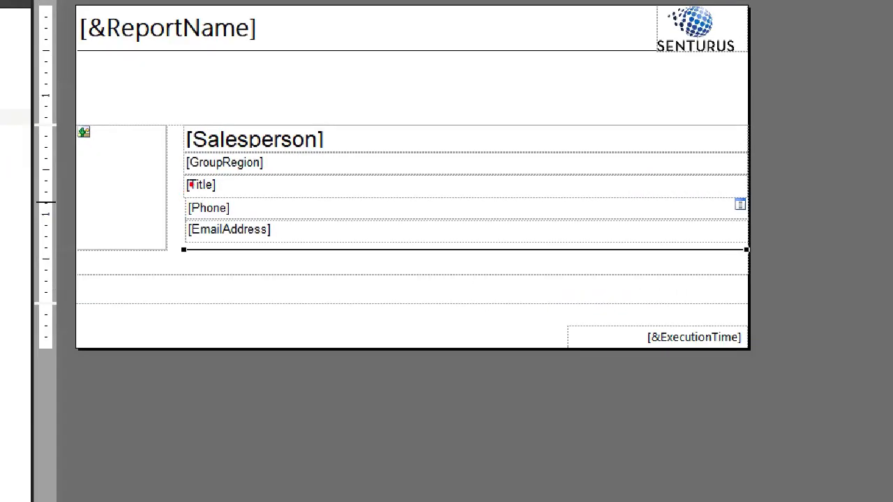
mouse_move(194, 184)
left_mouse_down()
mouse_move(164, 226)
mouse_move(248, 180)
mouse_move(173, 179)
left_mouse_up()
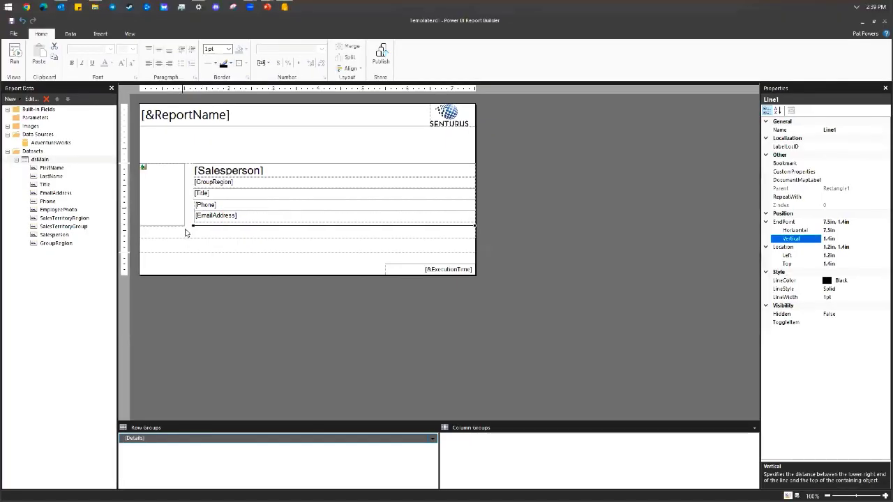
Insert a new image in the salesperson rectangle and try the External image source.
right_click(169, 261)
mouse_move(231, 277)
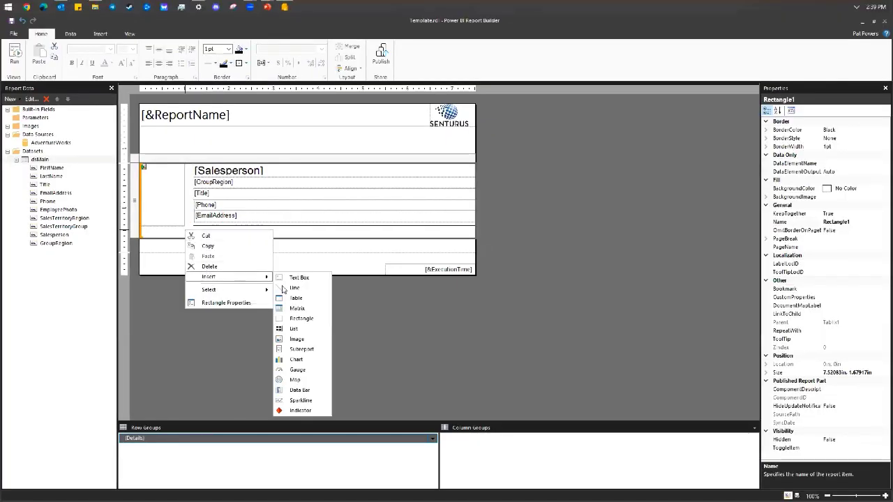
left_click(302, 341)
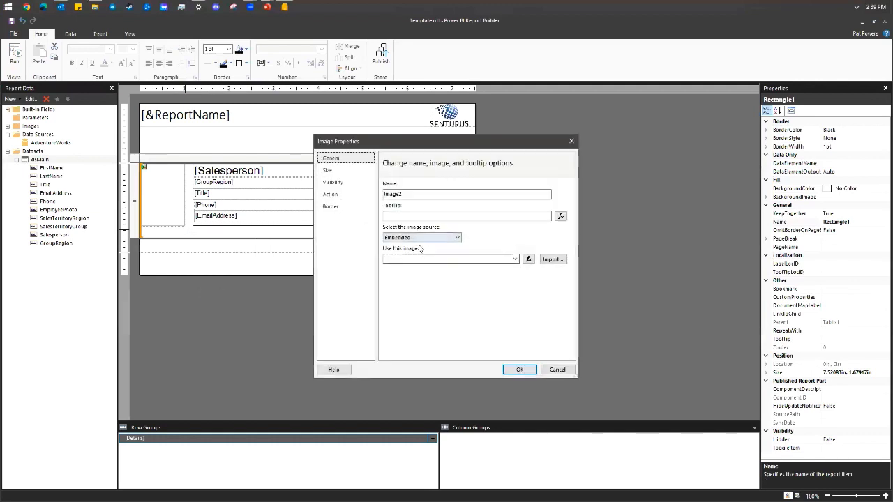
left_click(448, 238)
left_click(394, 246)
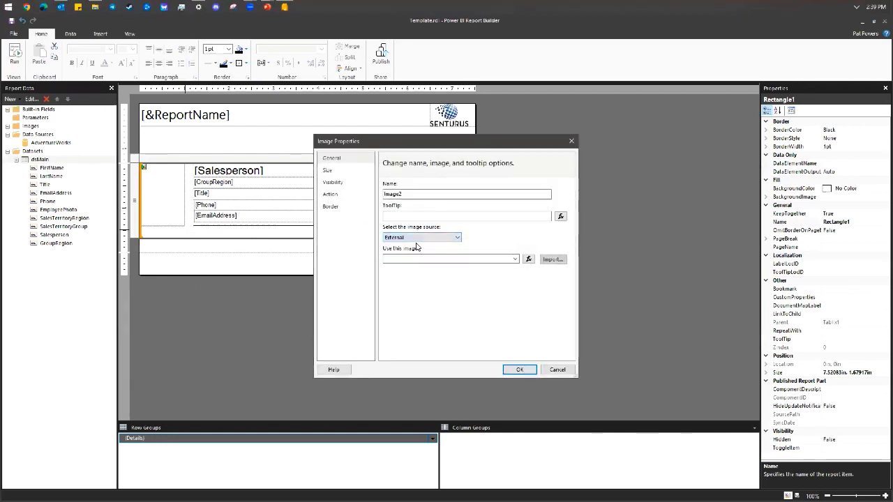
left_click(516, 259)
left_click(516, 261)
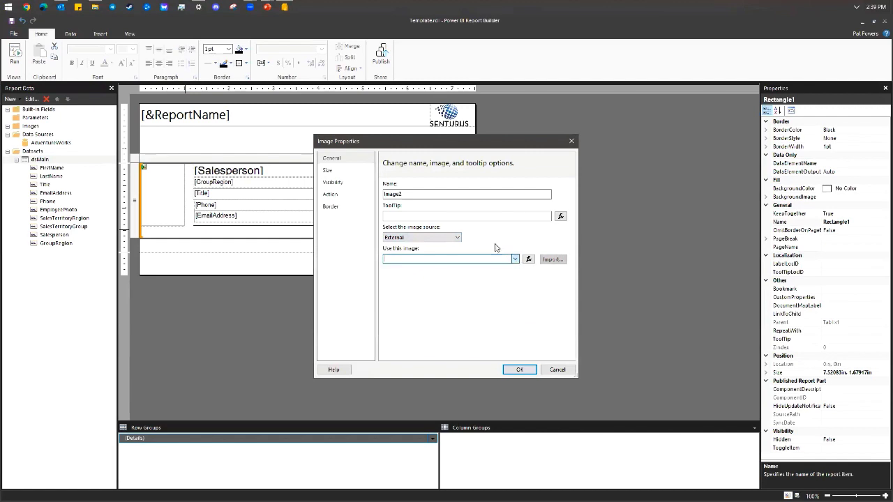
Switch back to Embedded, check the empty image list and cancel importing a JPEG.
left_click(457, 240)
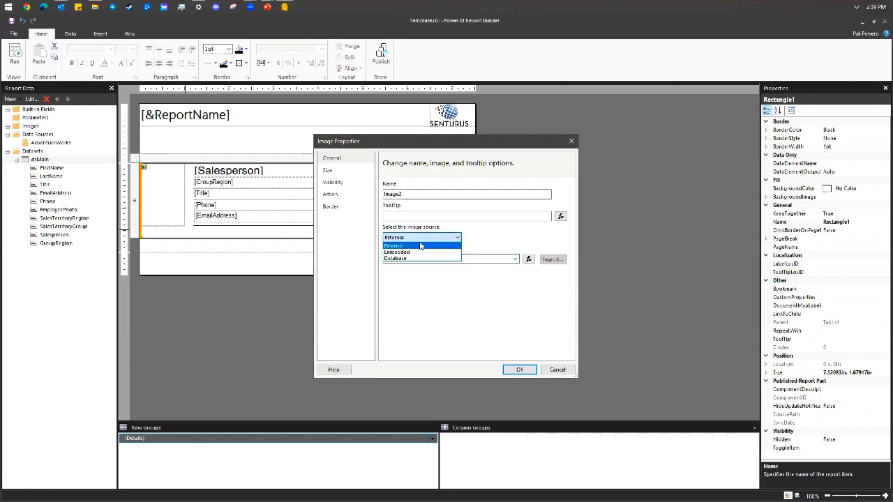
left_click(416, 251)
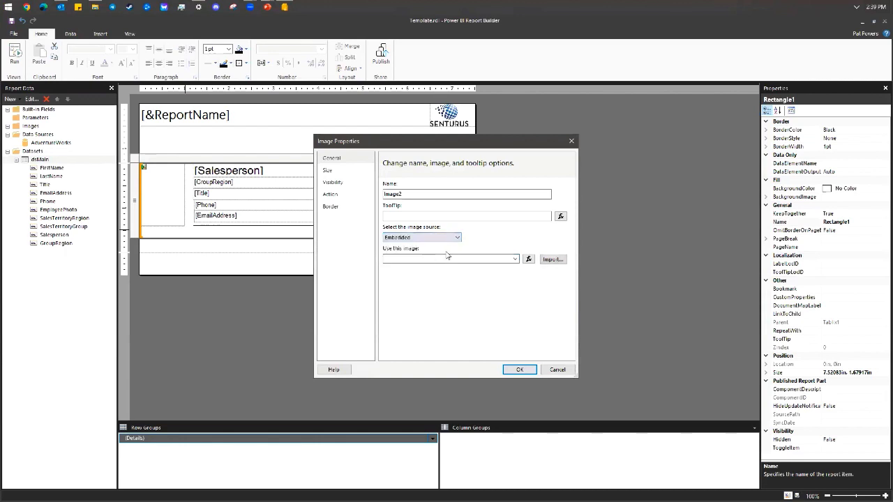
left_click(515, 259)
left_click(515, 259)
left_click(553, 259)
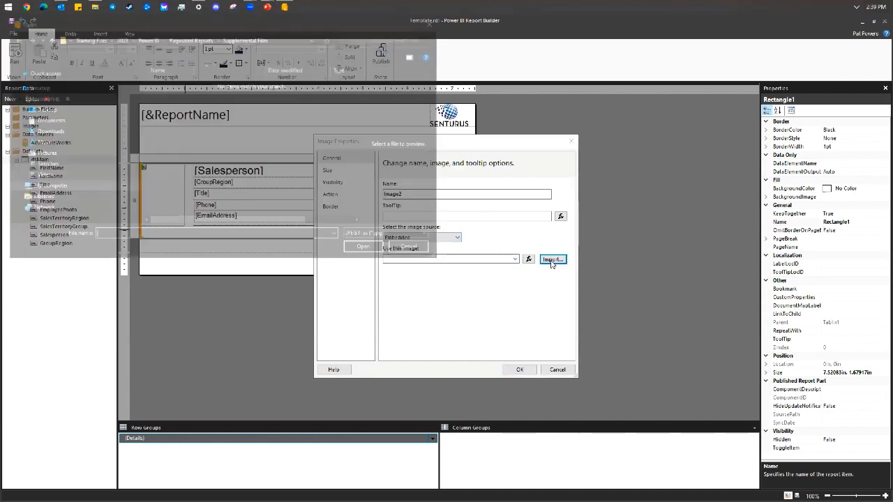
left_click(408, 251)
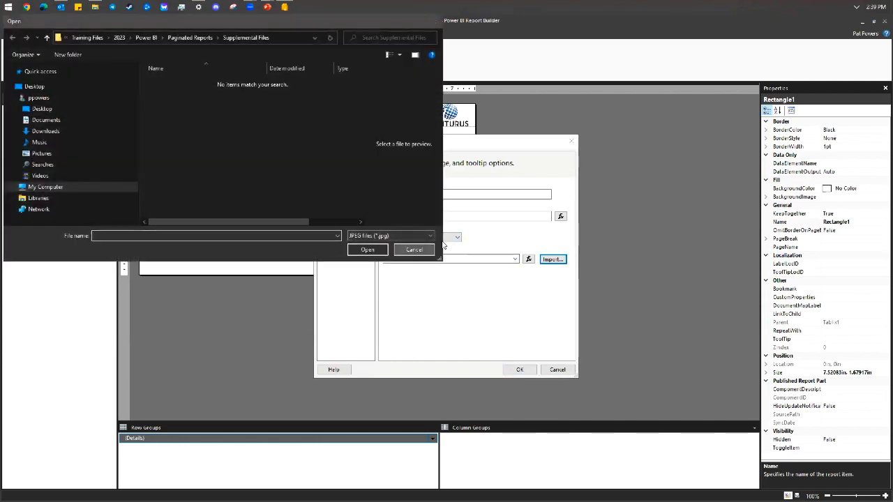
Try the External and Database image sources, then cancel the Image Properties dialog.
left_click(457, 238)
left_click(416, 244)
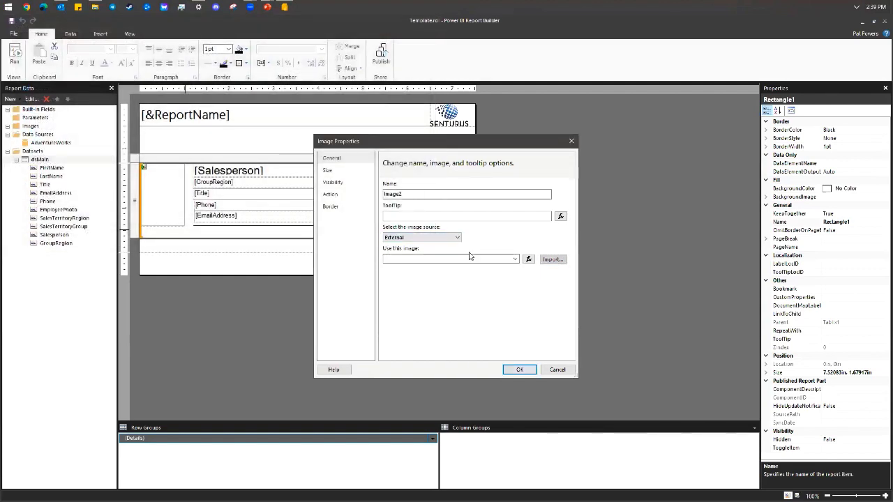
left_click(450, 240)
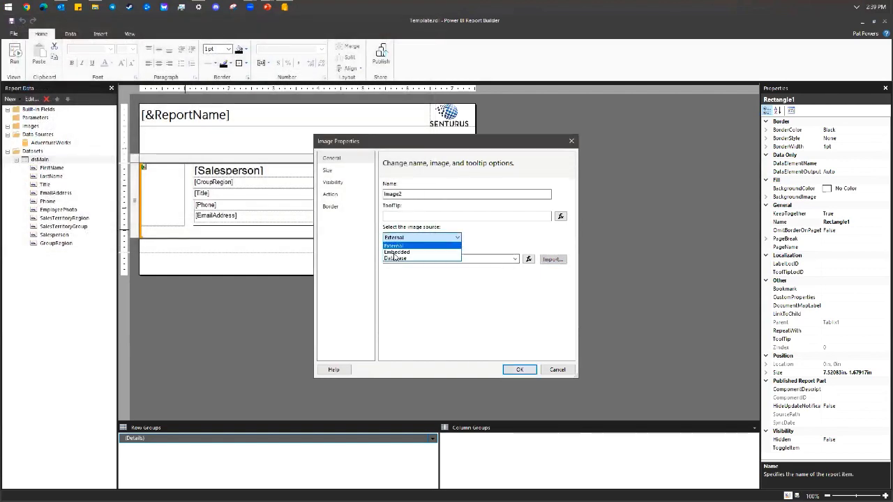
left_click(393, 260)
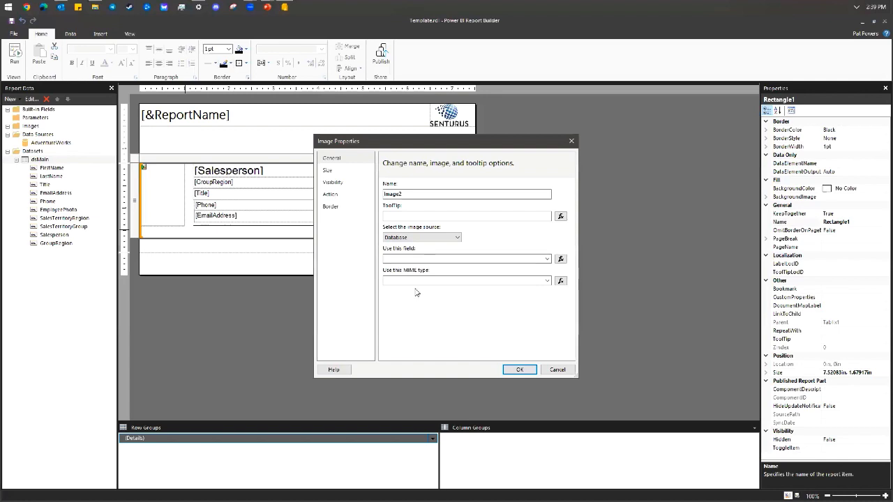
left_click(558, 373)
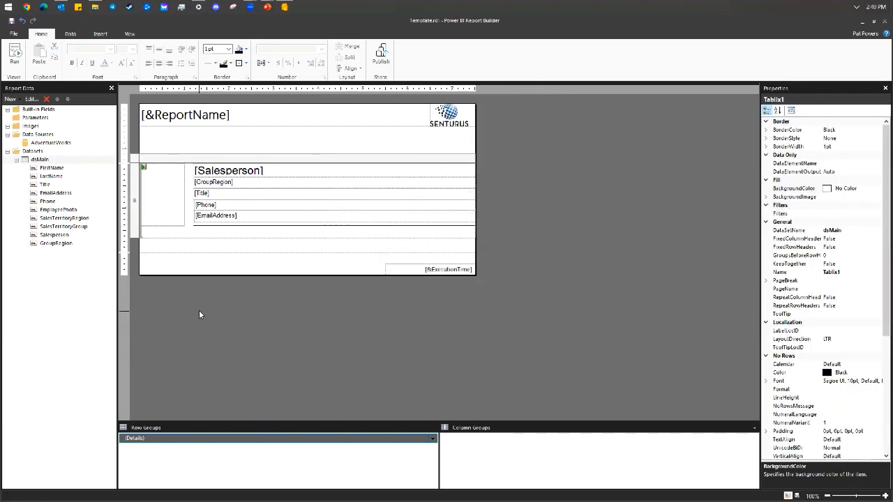
Run the report and page through pages 1 to 3 and back to page 1.
left_click(16, 60)
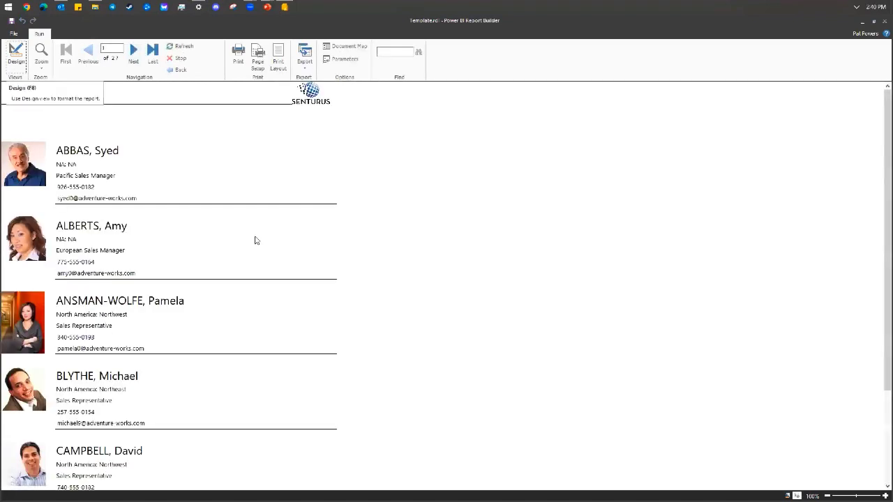
scroll(254, 236, "down", 20)
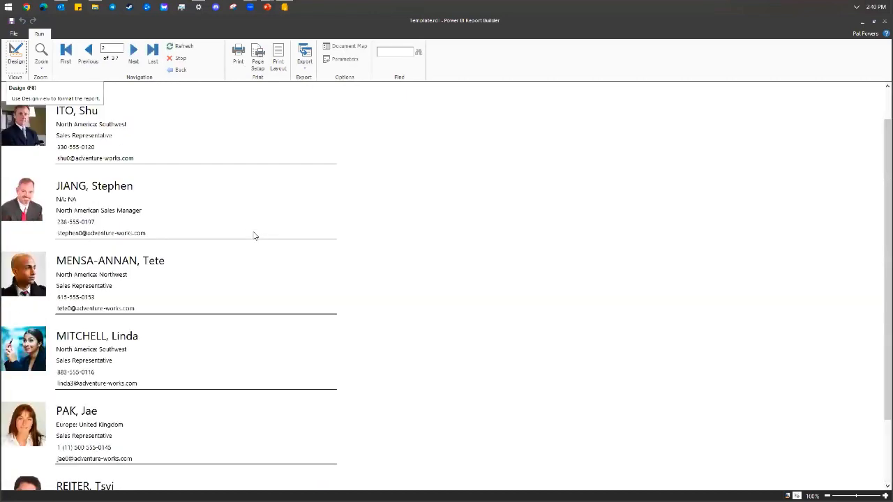
scroll(245, 244, "up", 20)
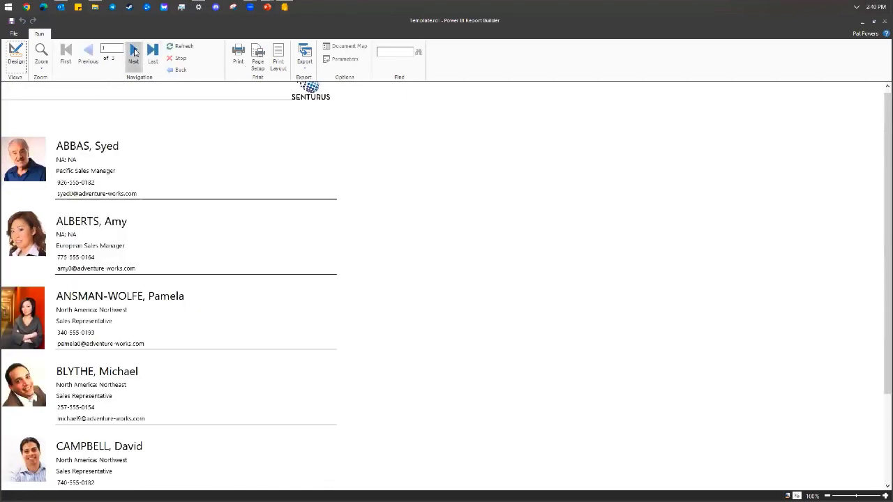
left_click(134, 52)
left_click(134, 51)
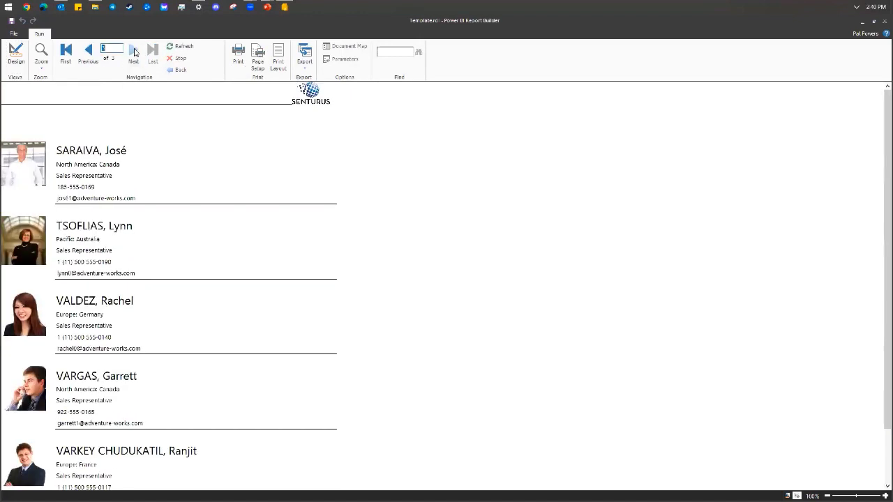
left_click(85, 56)
left_click(87, 54)
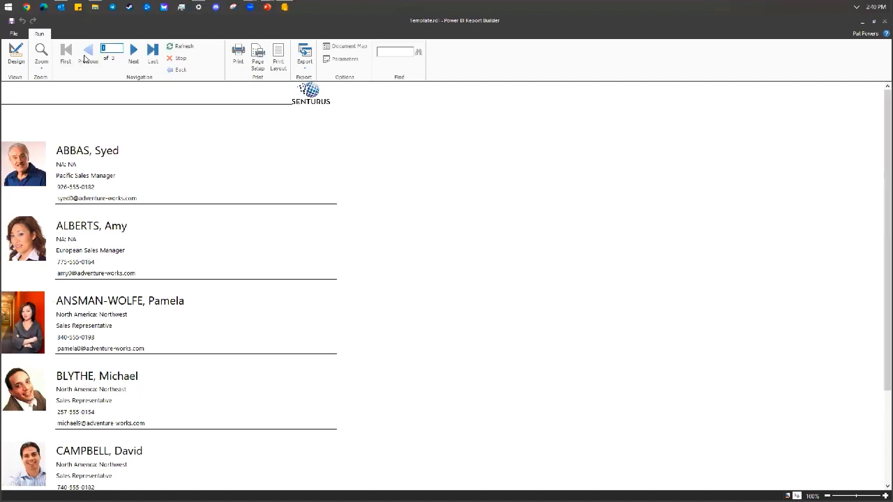
Review the report in Print Layout, turn it off, and dismiss the Export formats list.
left_click(278, 56)
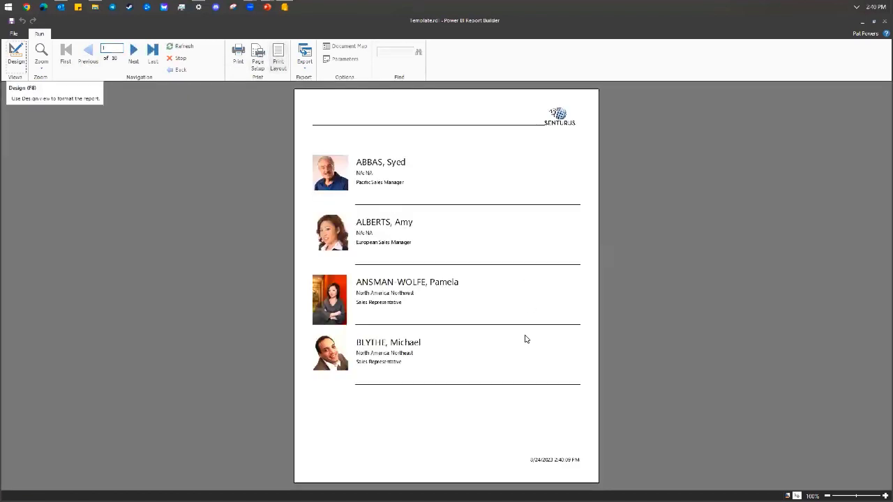
scroll(525, 334, "down", 2)
scroll(525, 334, "down", 3)
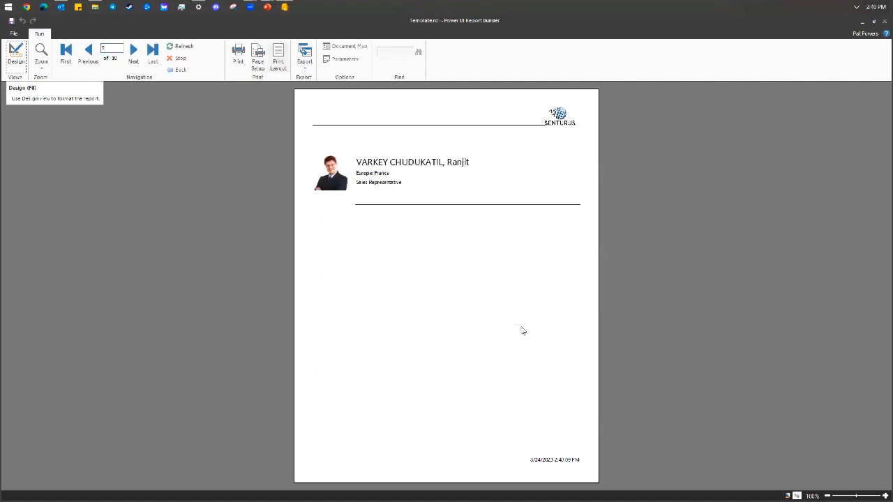
scroll(523, 331, "up", 1)
scroll(522, 327, "up", 5)
scroll(518, 326, "up", 1)
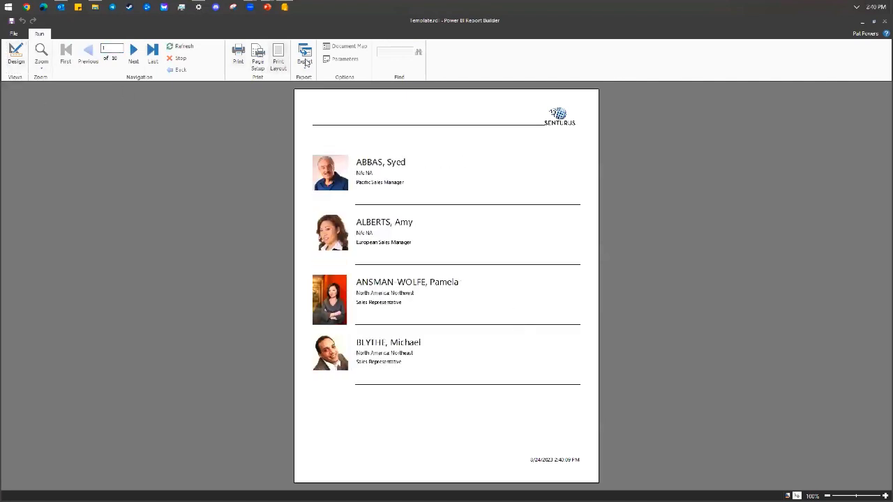
left_click(277, 54)
left_click(305, 60)
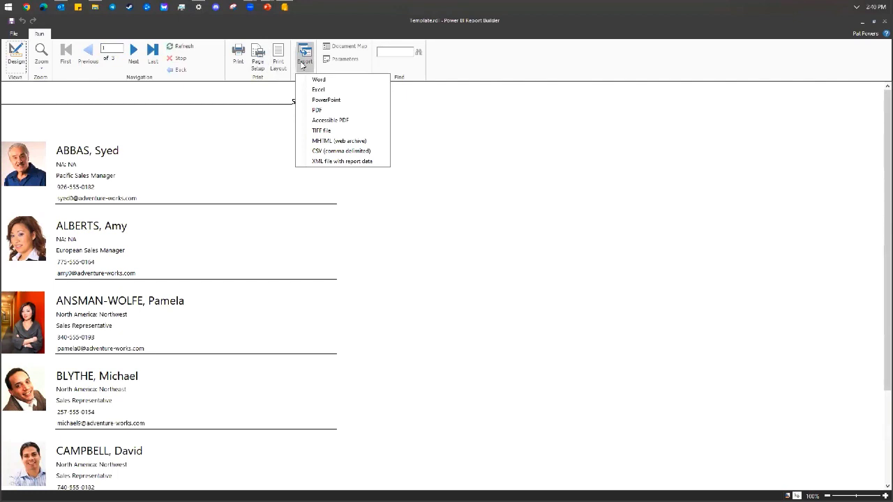
left_click(357, 200)
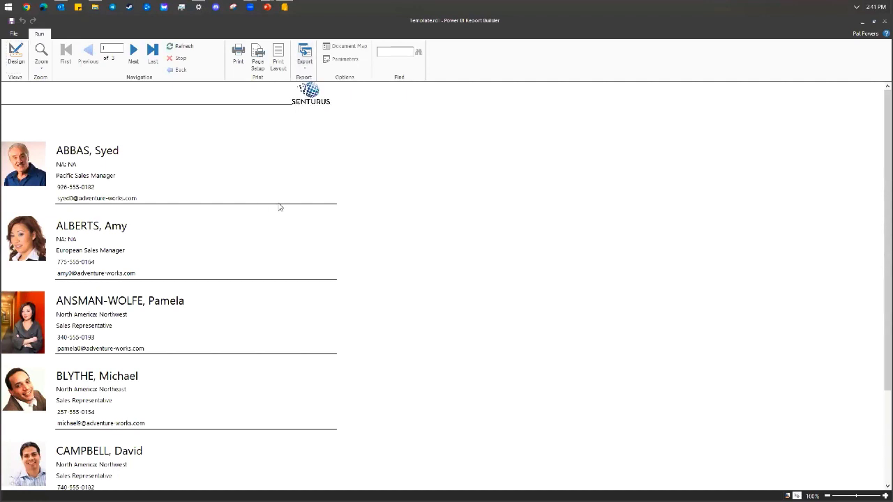
left_click(272, 61)
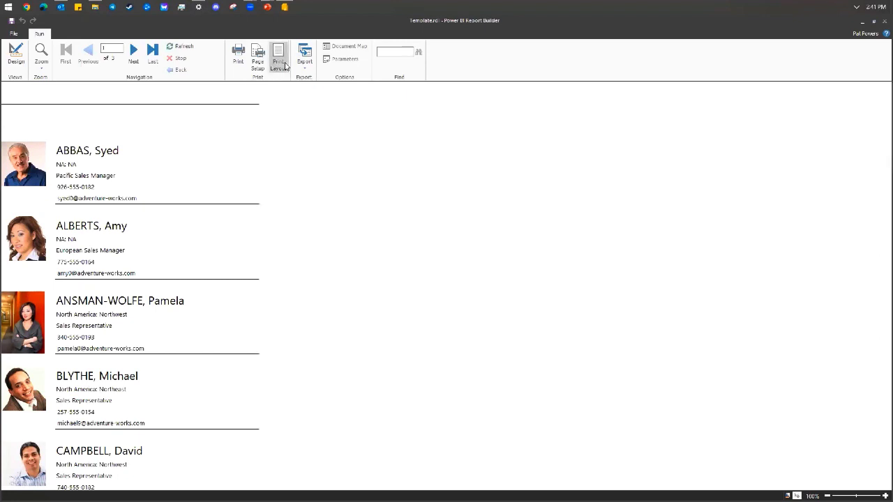
scroll(419, 241, "down", 3)
scroll(420, 242, "down", 4)
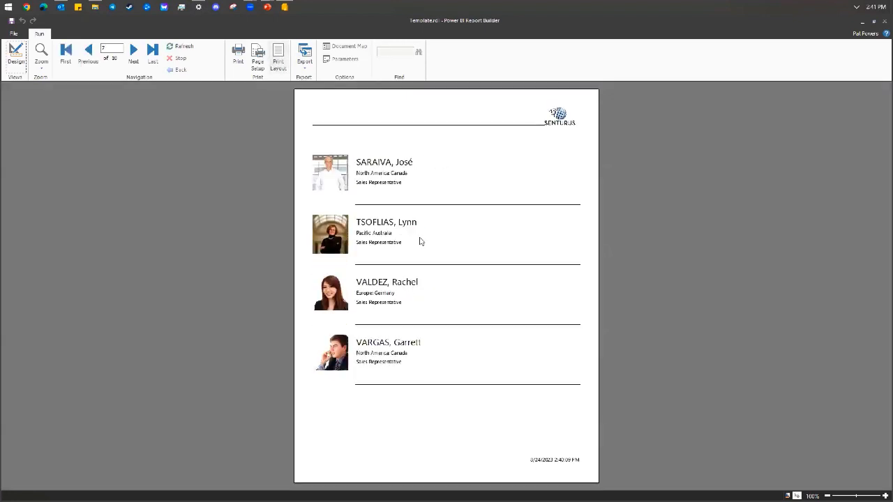
scroll(419, 238, "up", 6)
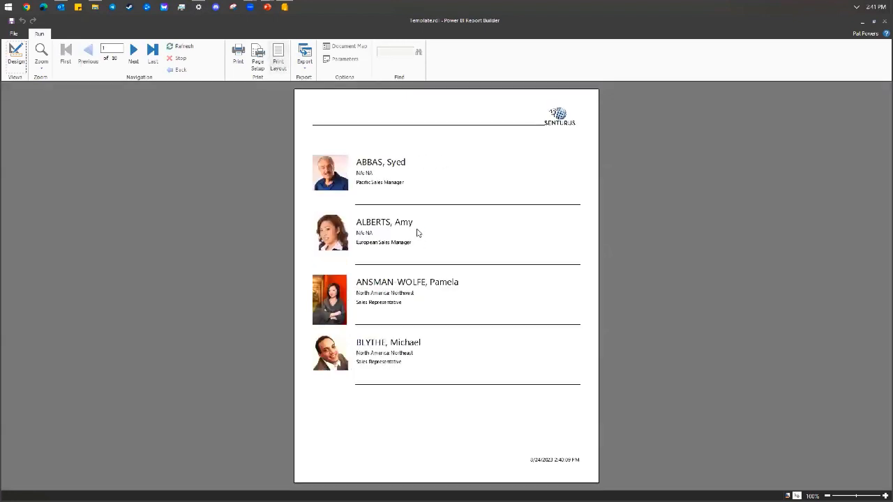
left_click(41, 56)
left_click(54, 91)
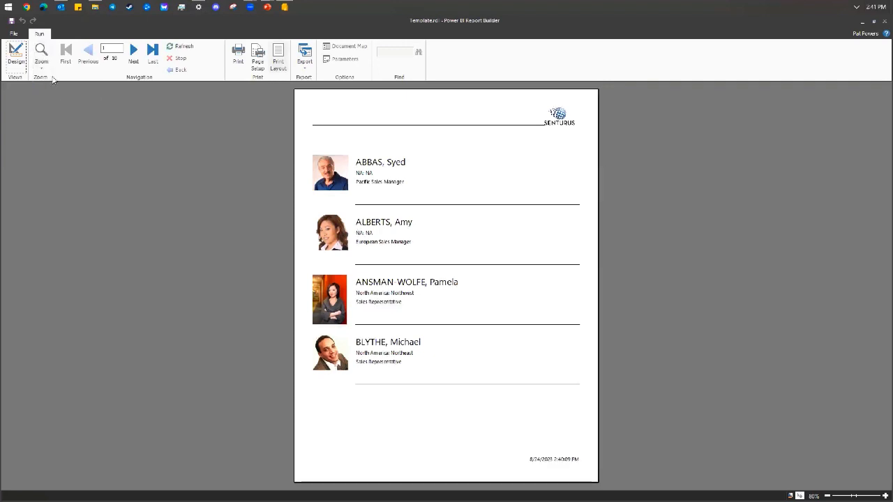
left_click(45, 61)
left_click(54, 101)
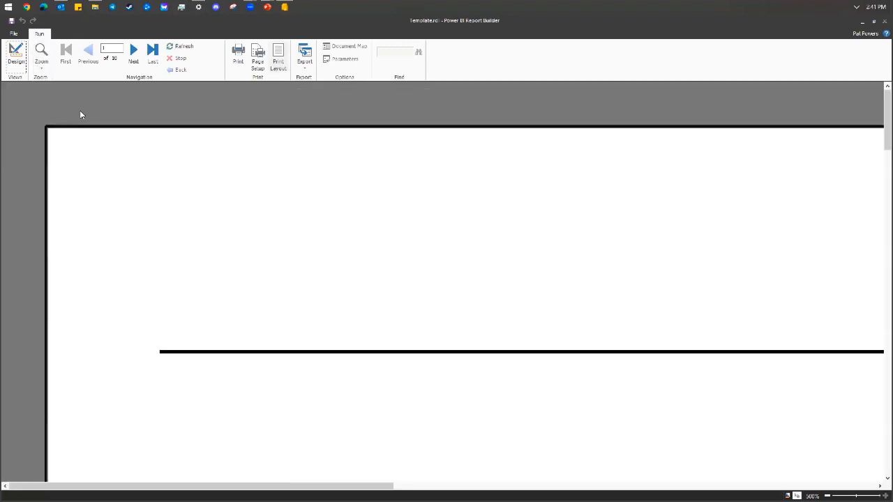
left_click(41, 55)
left_click(56, 130)
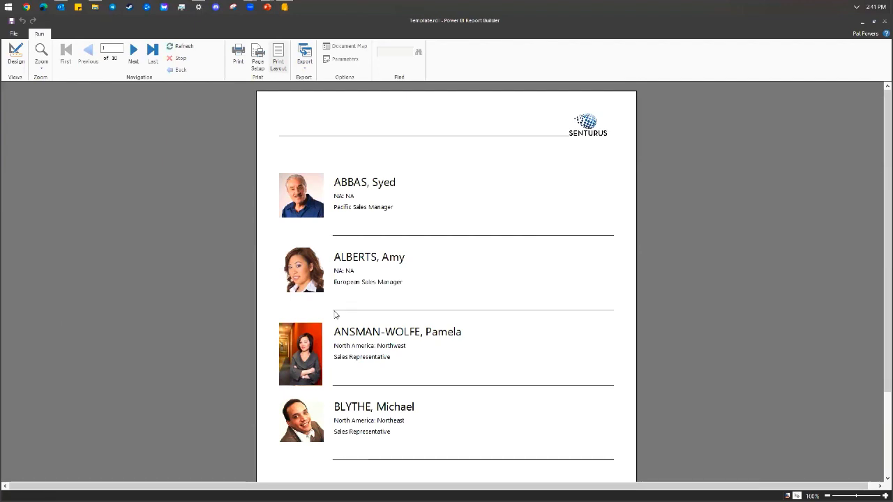
left_click(285, 64)
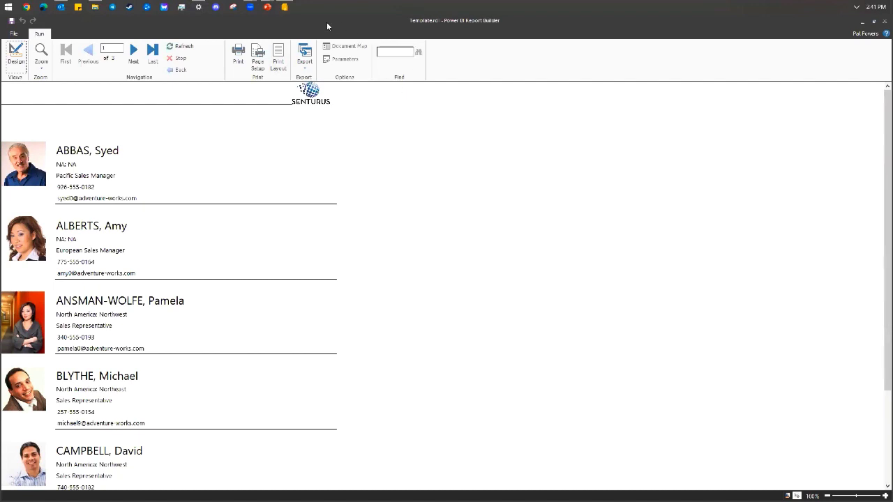
Export the report as an Excel workbook named salesdirectory to the Desktop.
left_click(305, 56)
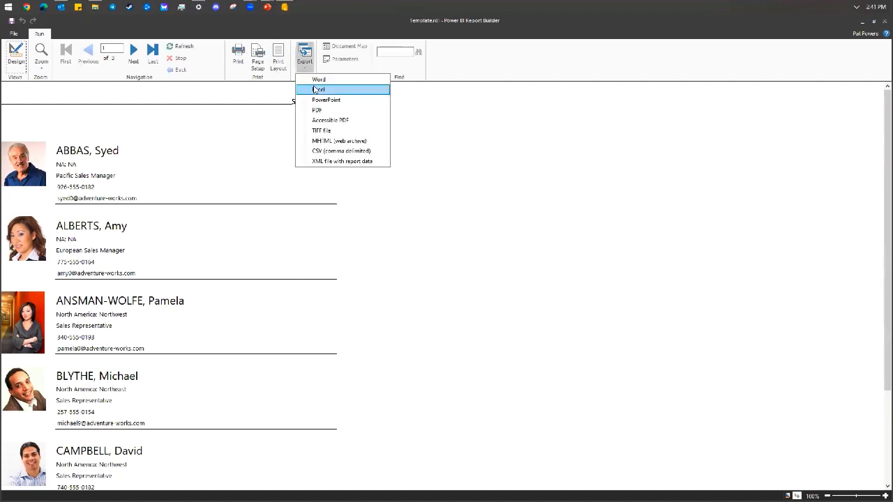
left_click(316, 90)
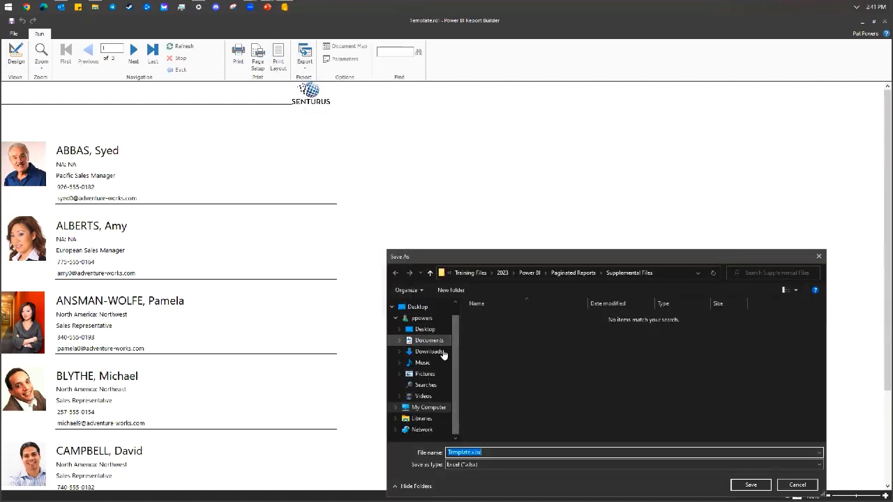
type("talesd")
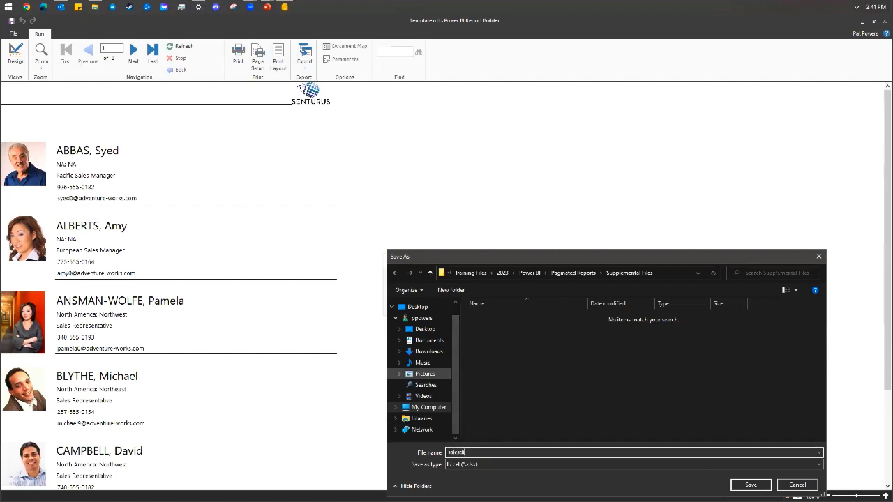
type("irectory")
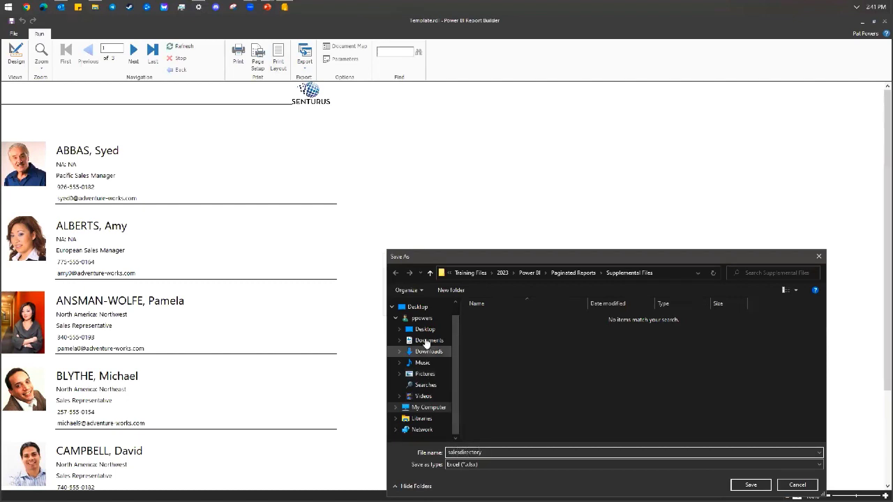
left_click(425, 328)
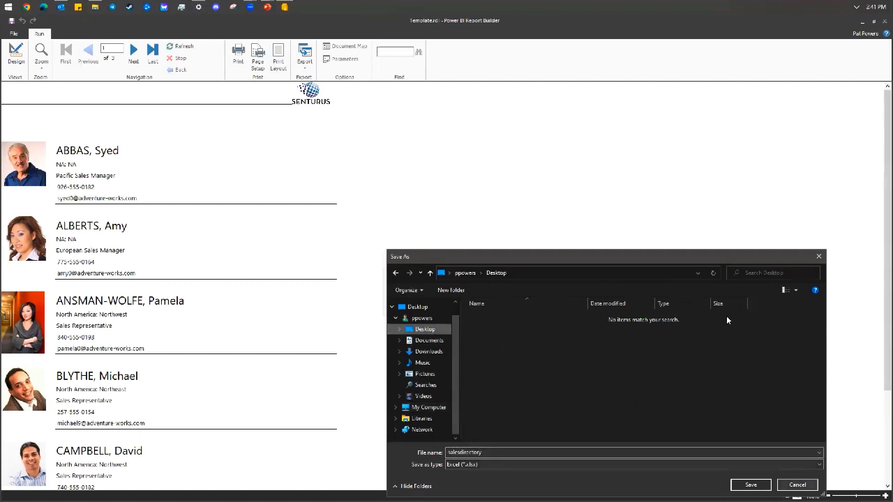
left_click_drag(723, 251, 693, 114)
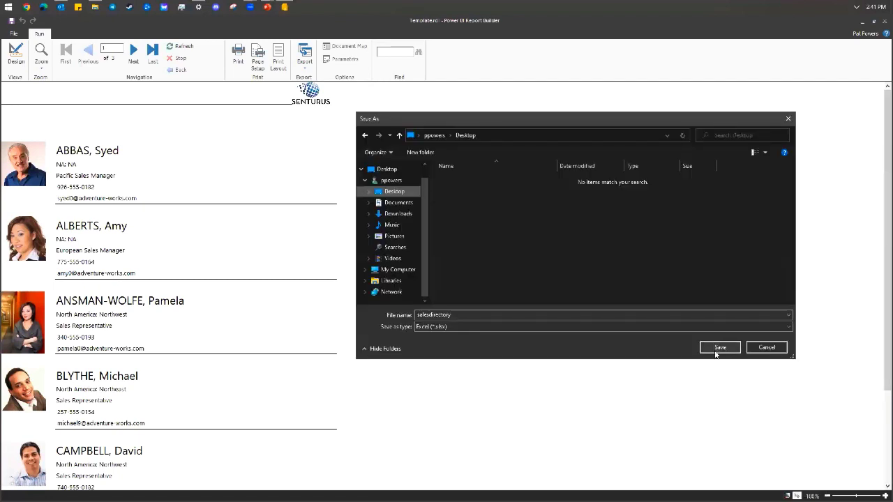
left_click(713, 347)
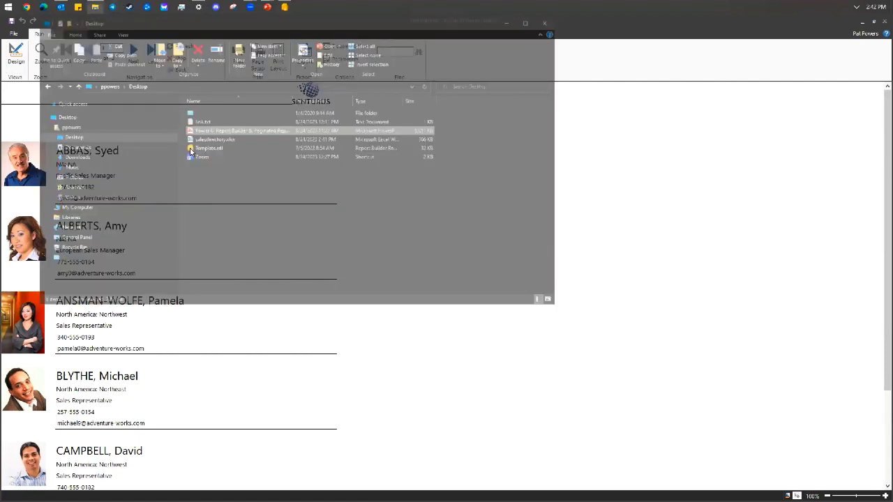
Open salesdirectory.xlsx from the Desktop folder in File Explorer.
left_click(95, 7)
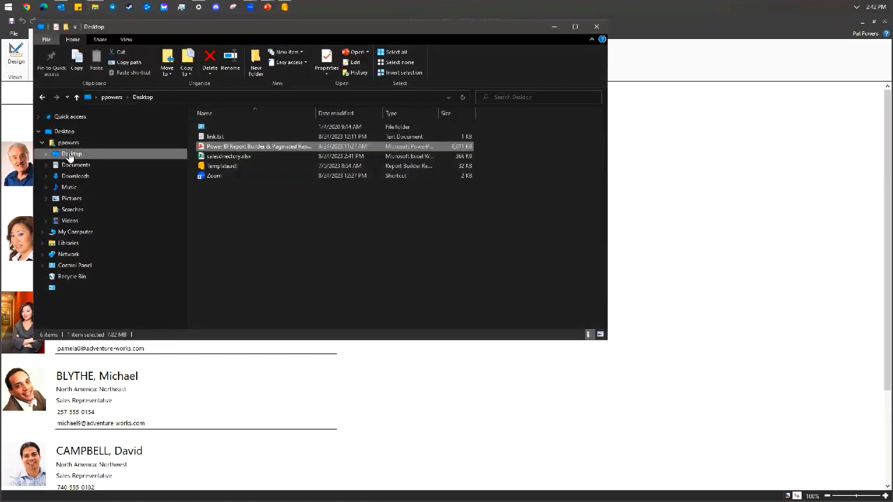
left_click(71, 153)
left_click(231, 159)
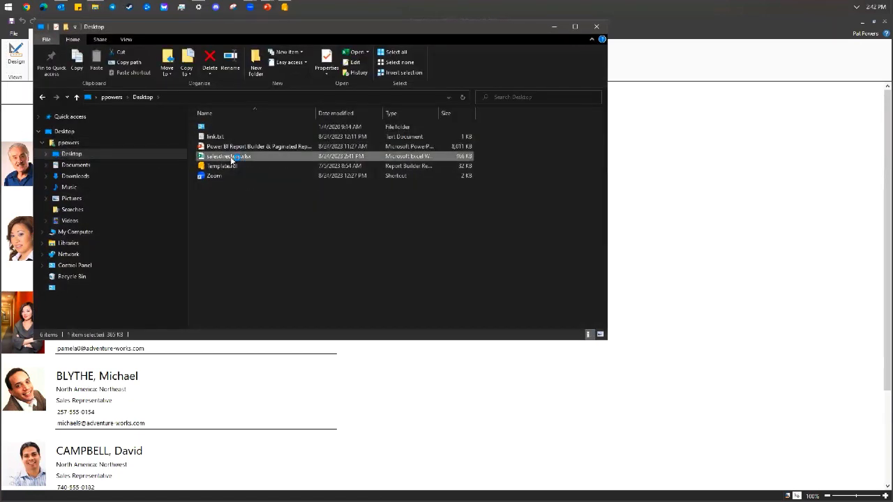
double_click(231, 159)
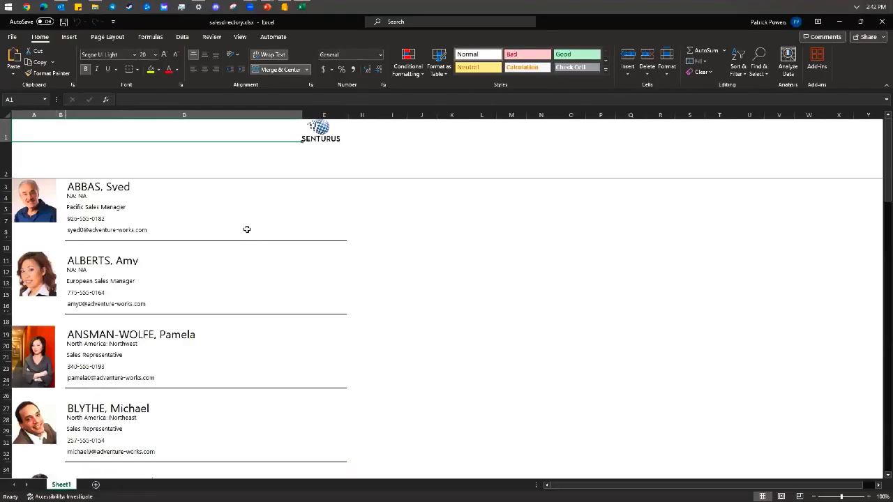
Scroll through the salesperson records, photos and separator lines in the worksheet.
scroll(248, 229, "down", 4)
scroll(247, 229, "down", 20)
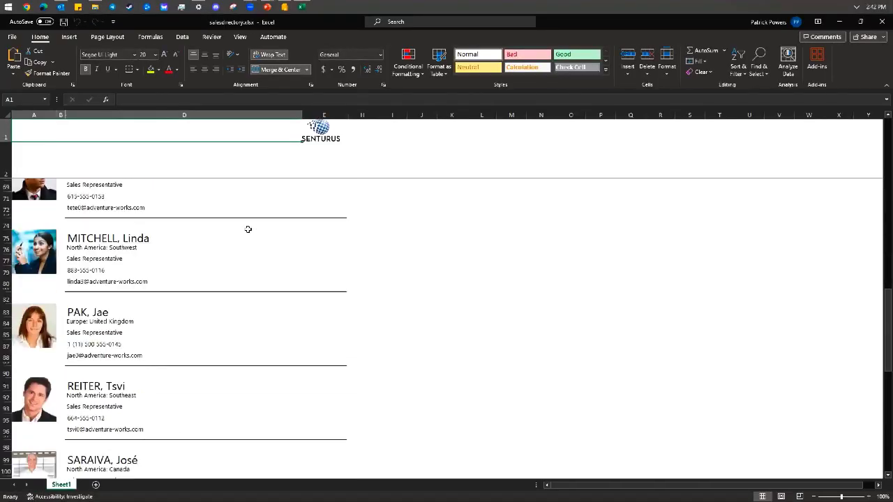
scroll(250, 233, "down", 6)
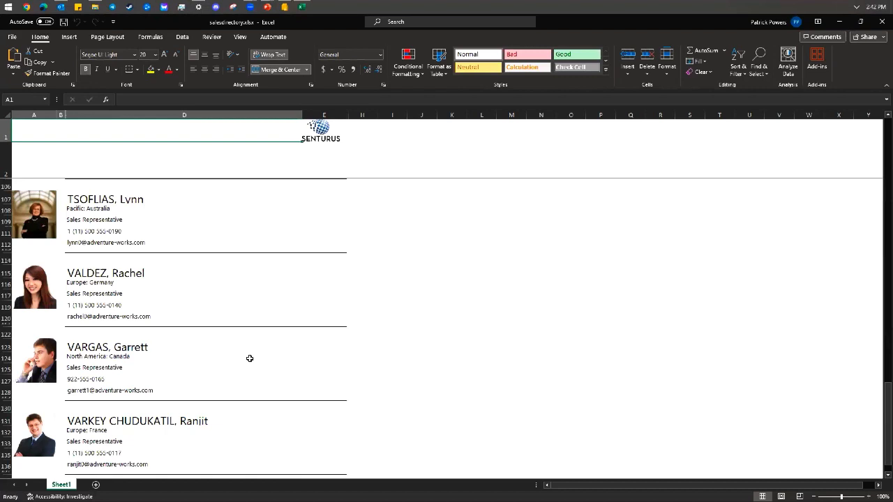
scroll(250, 358, "down", 3)
scroll(248, 358, "up", 6)
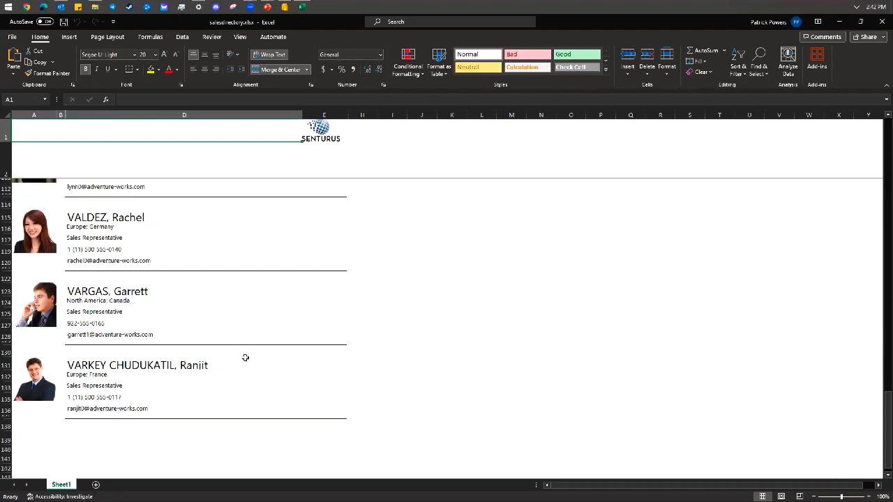
scroll(246, 358, "up", 20)
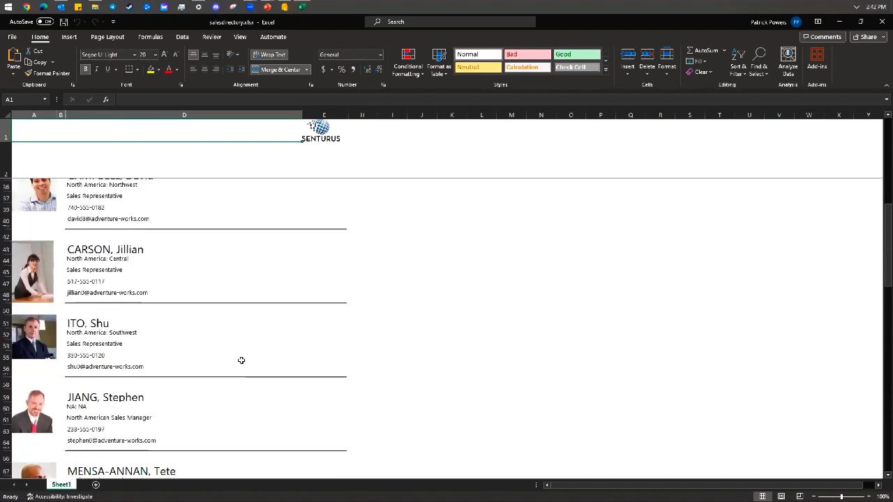
scroll(240, 360, "up", 5)
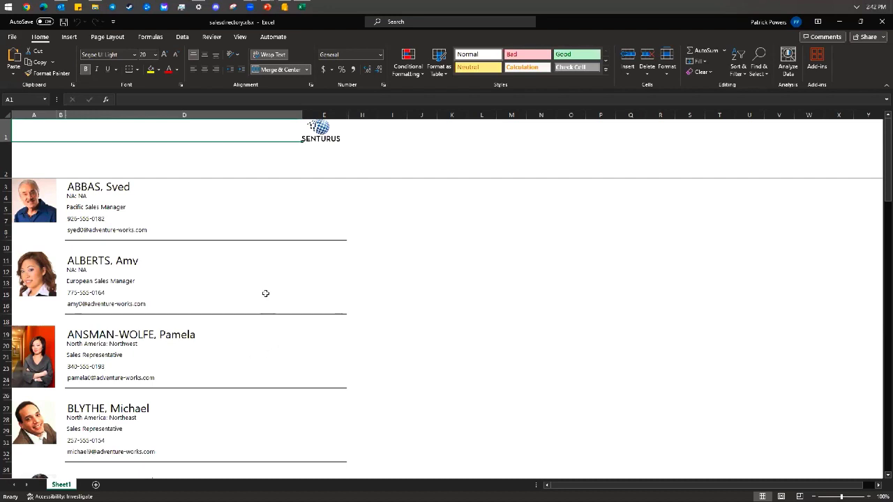
scroll(263, 296, "down", 8)
scroll(262, 296, "down", 12)
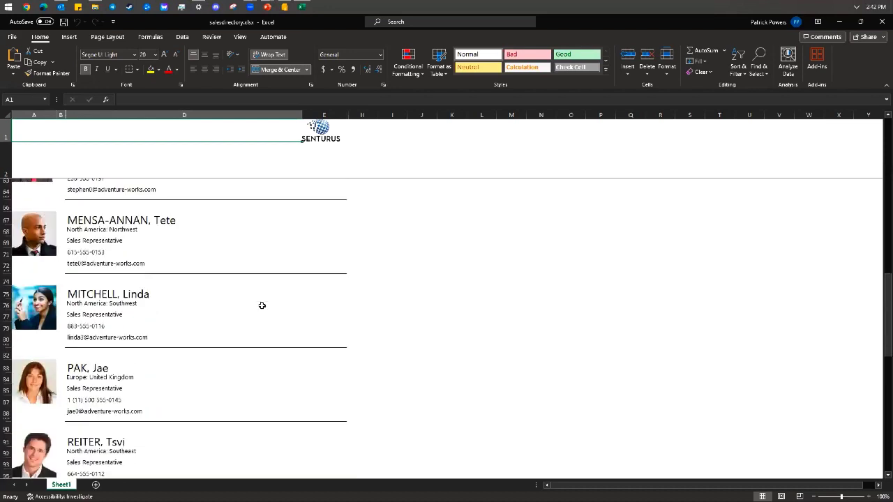
scroll(262, 306, "down", 18)
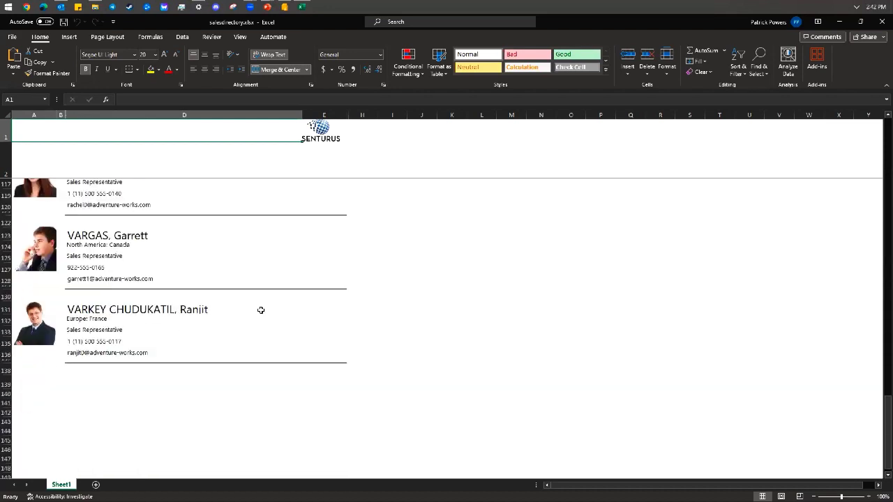
scroll(261, 310, "down", 8)
scroll(261, 311, "up", 8)
scroll(260, 311, "up", 1)
Inspect the last salesperson's name, Europe: France cell and photo, then close the workbook.
left_click(192, 337)
left_click(189, 349)
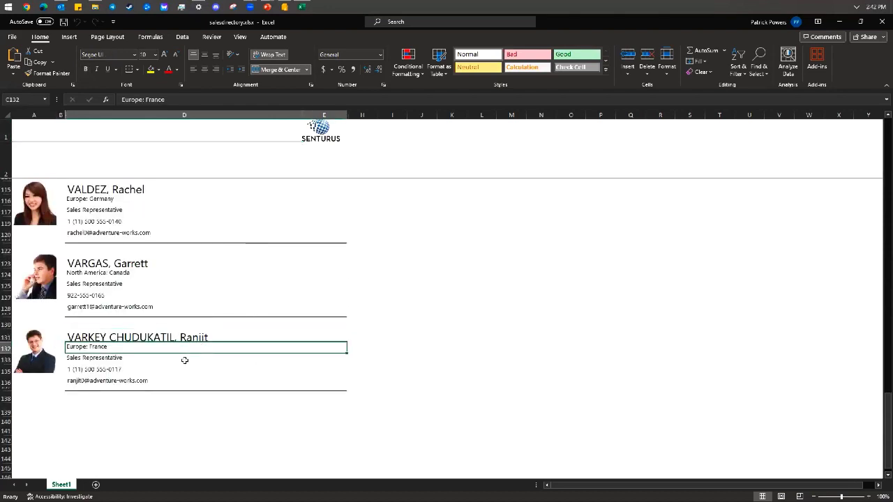
left_click(40, 356)
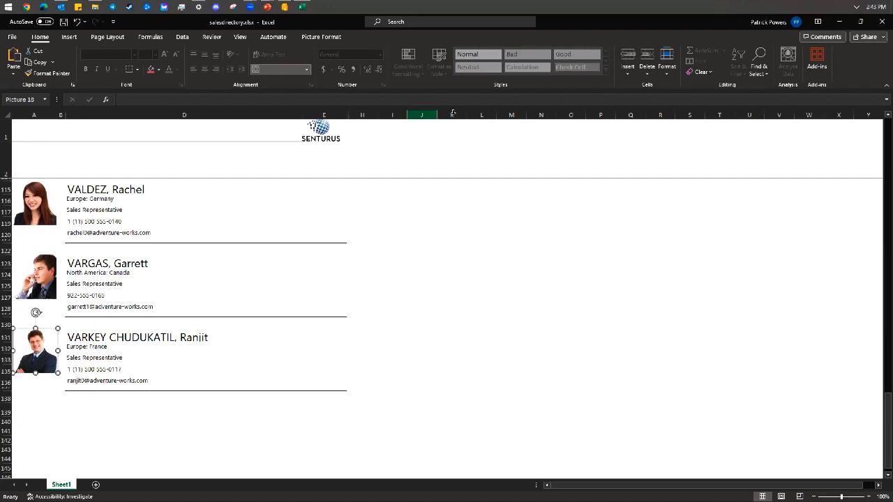
left_click(881, 21)
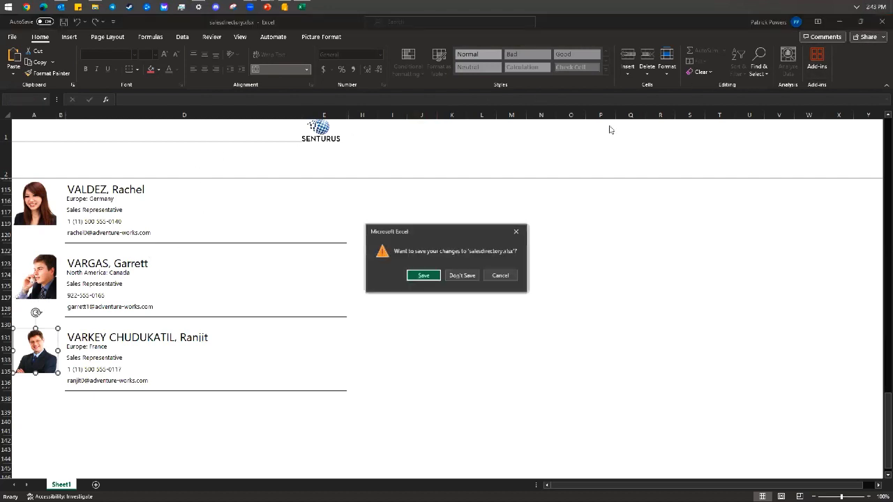
Close the workbook and Template.rdl without saving, minimizing File Explorer.
left_click(458, 274)
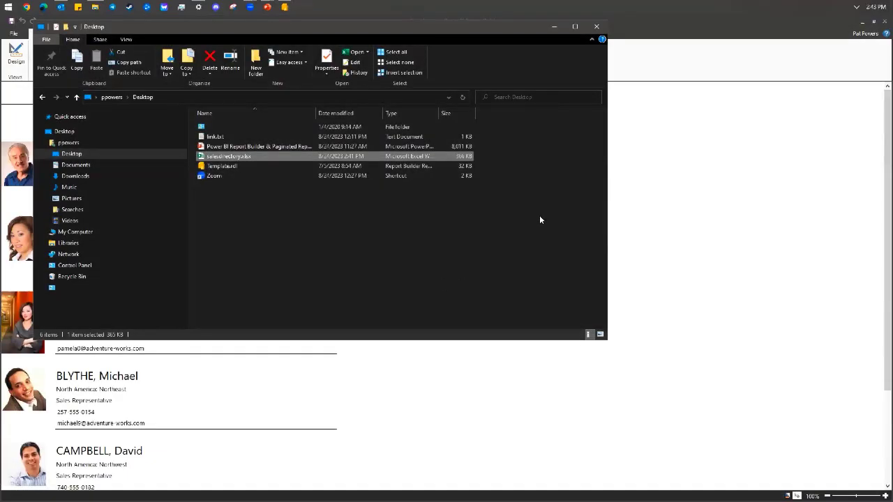
left_click(554, 27)
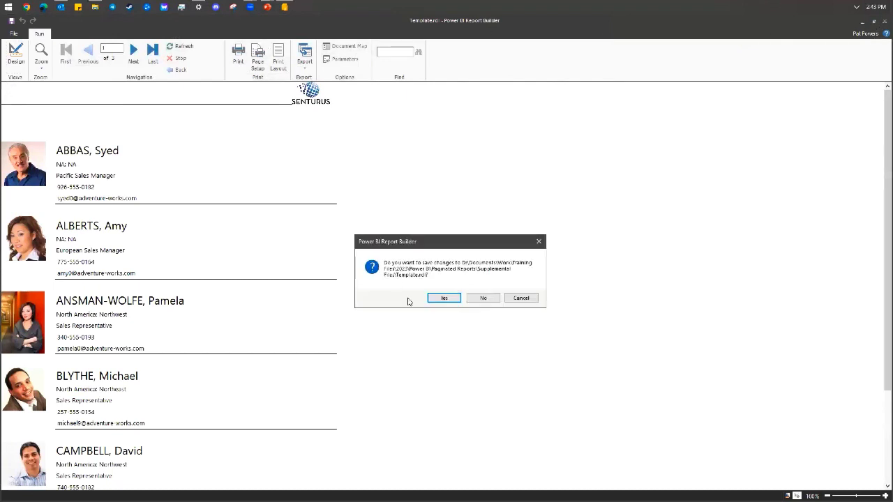
left_click(484, 298)
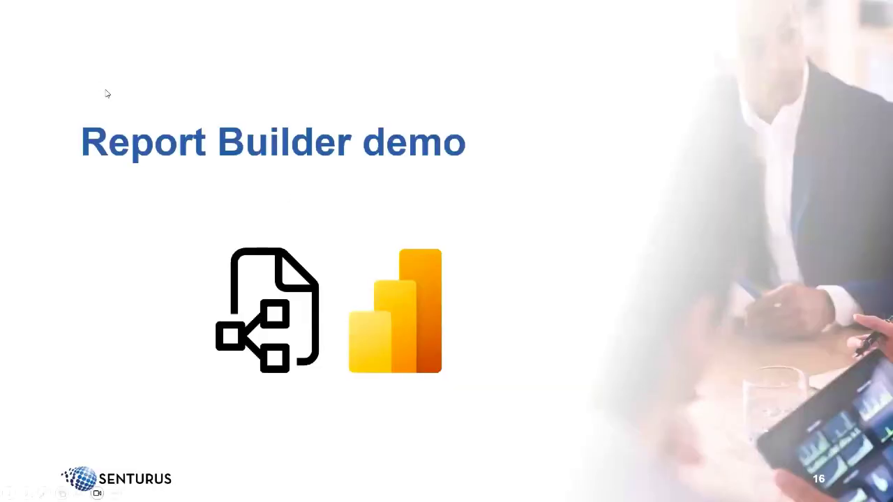
Relaunch Power BI Report Builder from the Start menu's Office folder.
left_click(8, 7)
left_click(60, 42)
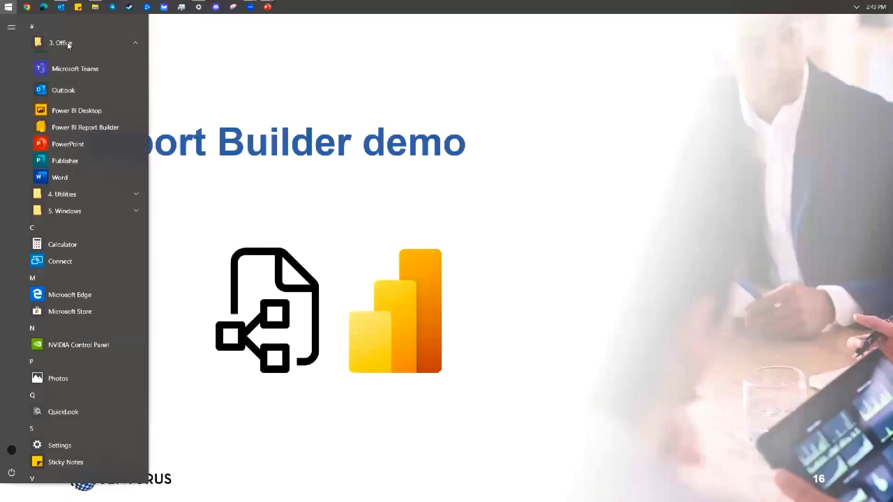
left_click(79, 144)
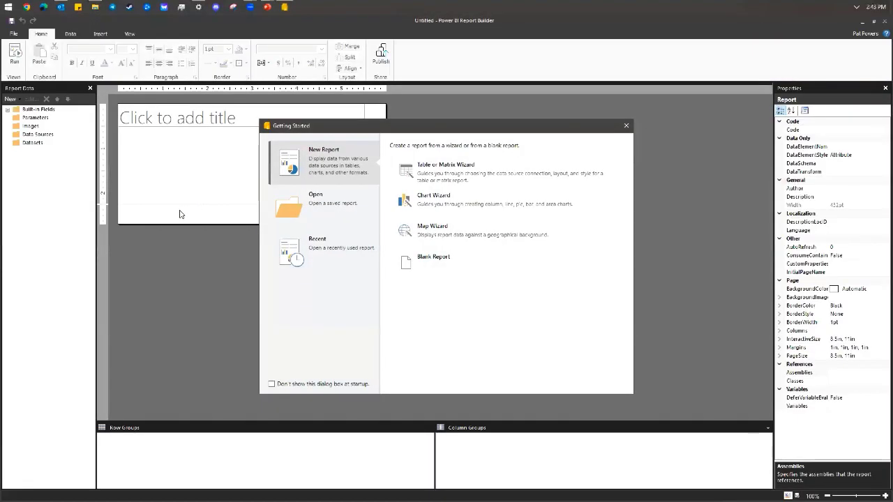
Choose Blank Report in Getting Started, then use File > New to open the New Report dialog.
left_click(445, 259)
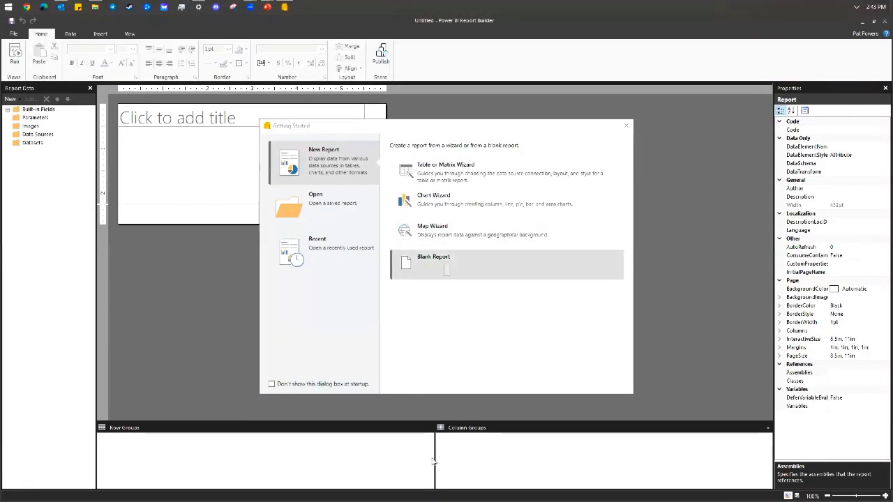
left_click(14, 35)
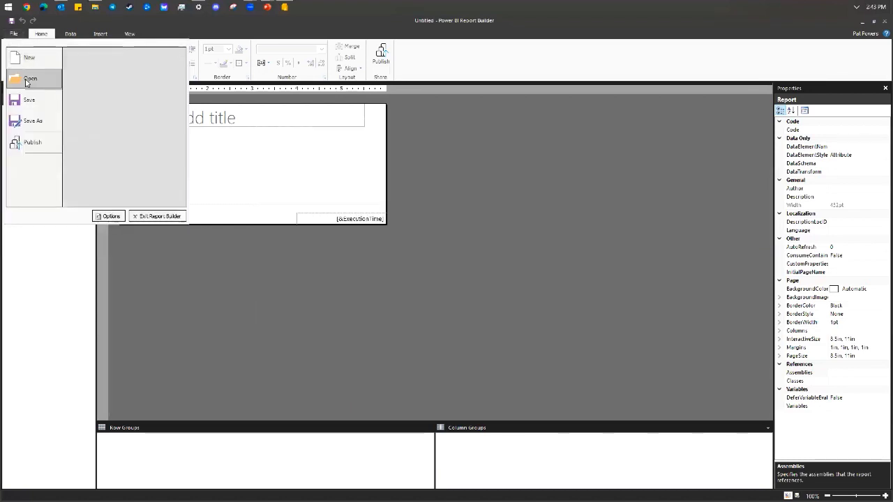
mouse_move(42, 79)
left_click(35, 59)
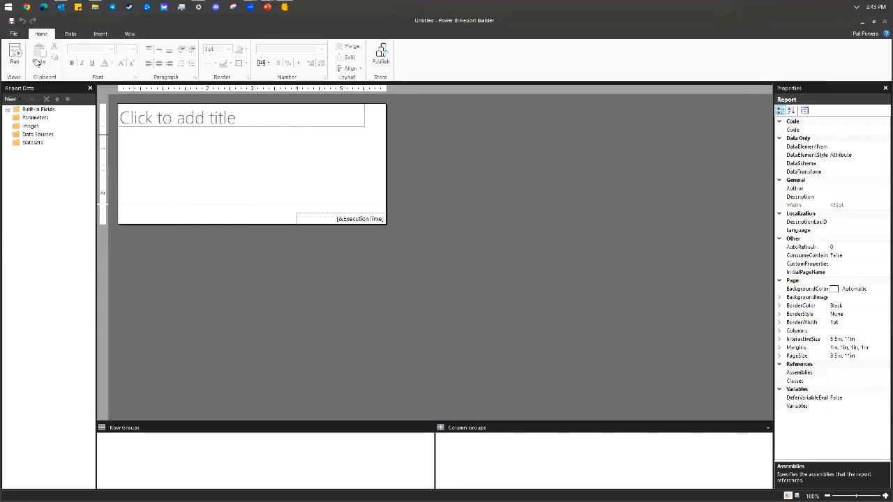
left_click(444, 266)
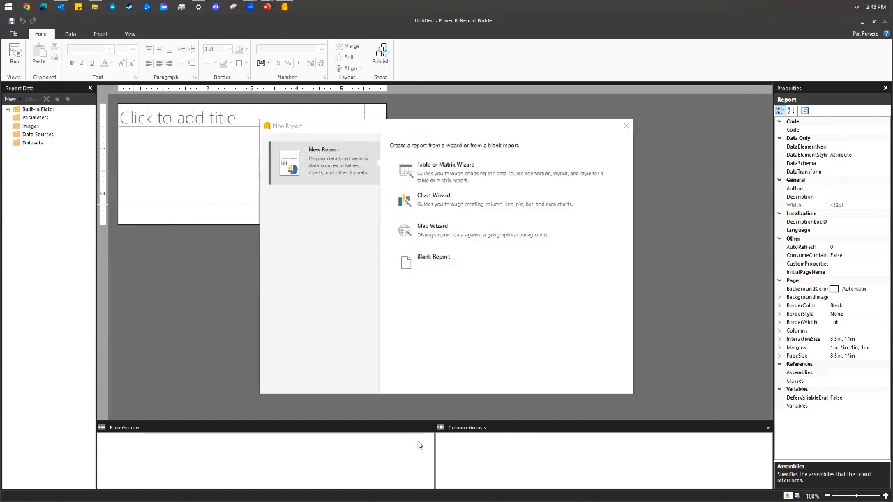
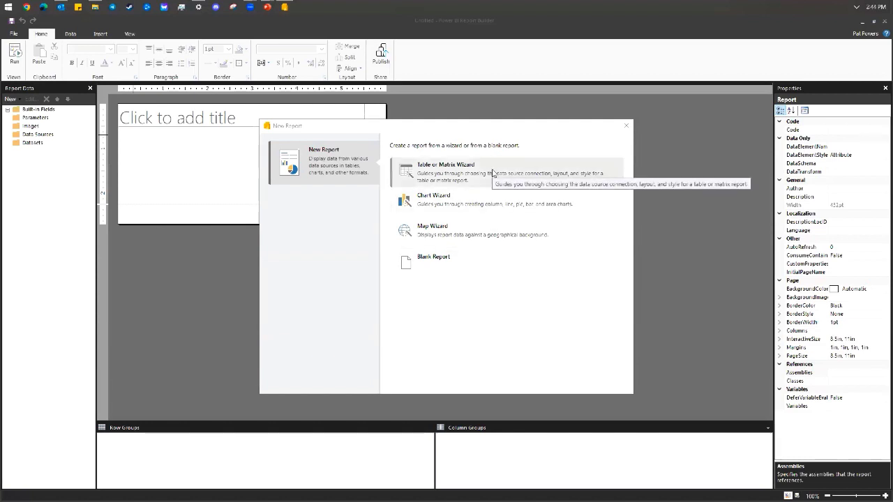
Dismiss the New Report wizard and open Template.rdl from the File menu's recent documents.
left_click(626, 125)
left_click(13, 34)
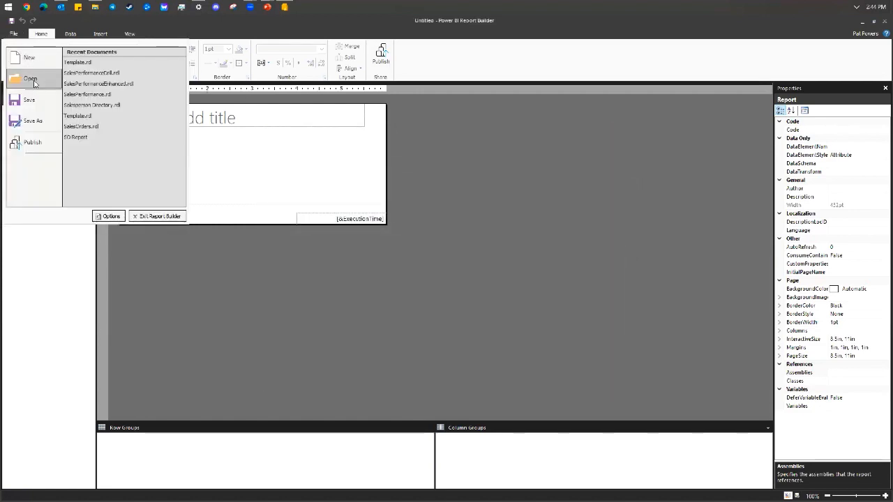
mouse_move(33, 81)
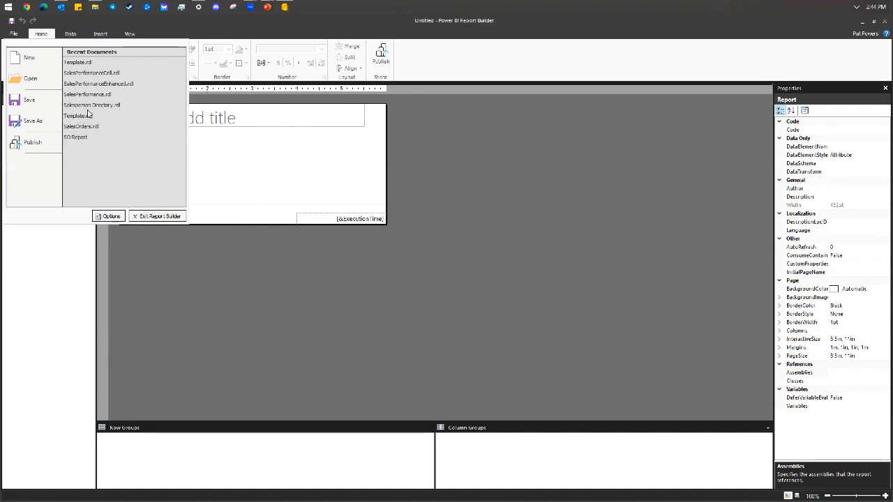
left_click(87, 66)
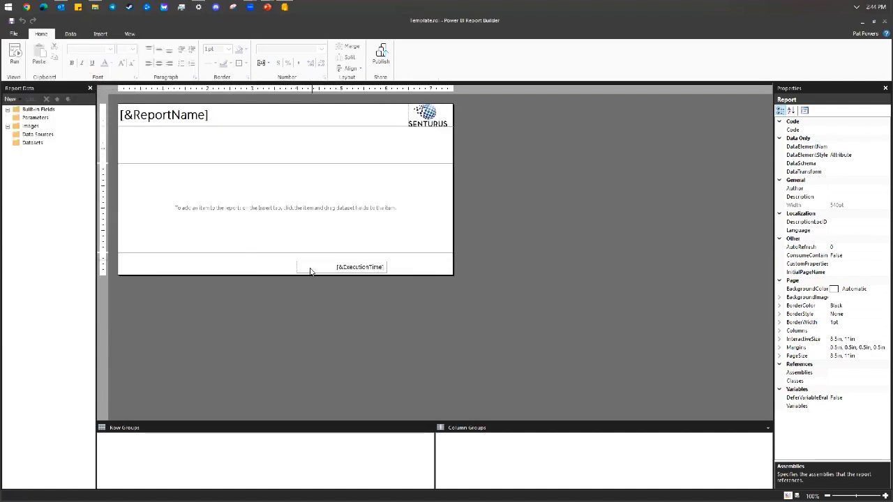
Move ExecutionTime to the footer's right edge and add the PBI Training Lab Sales Analysis connection.
left_click_drag(312, 271, 377, 271)
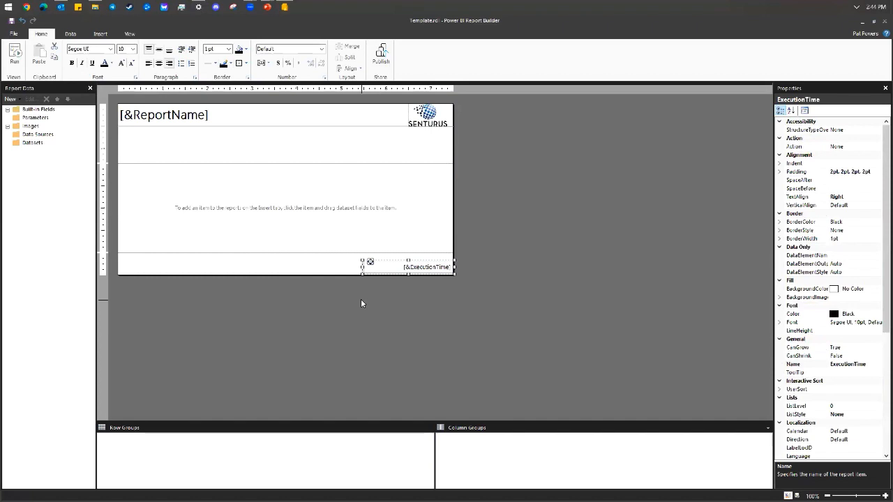
right_click(43, 134)
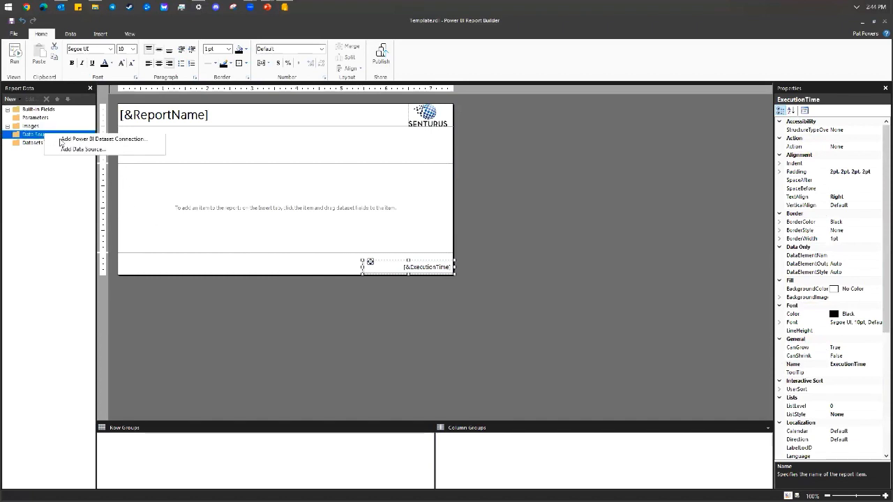
left_click(104, 139)
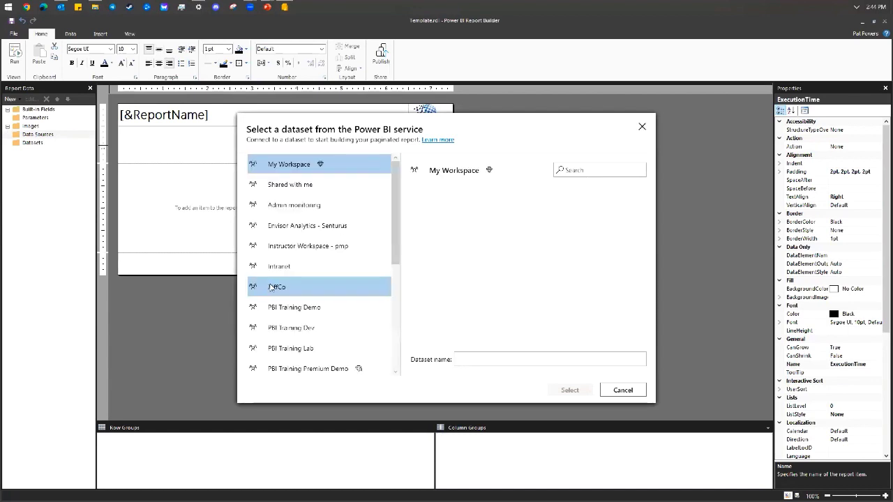
scroll(294, 289, "down", 1)
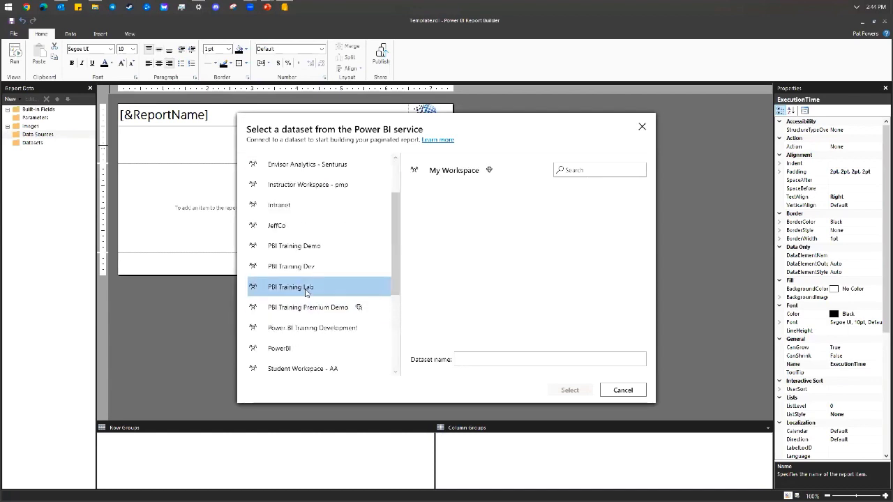
left_click(307, 291)
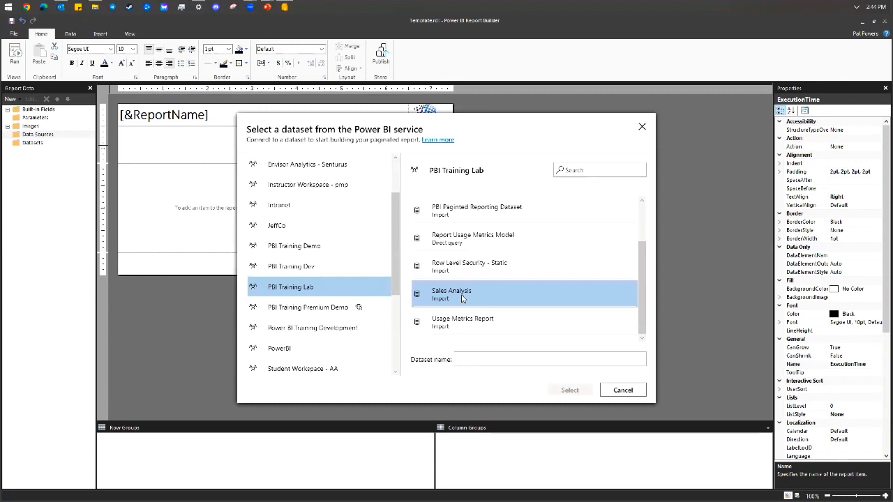
left_click(462, 298)
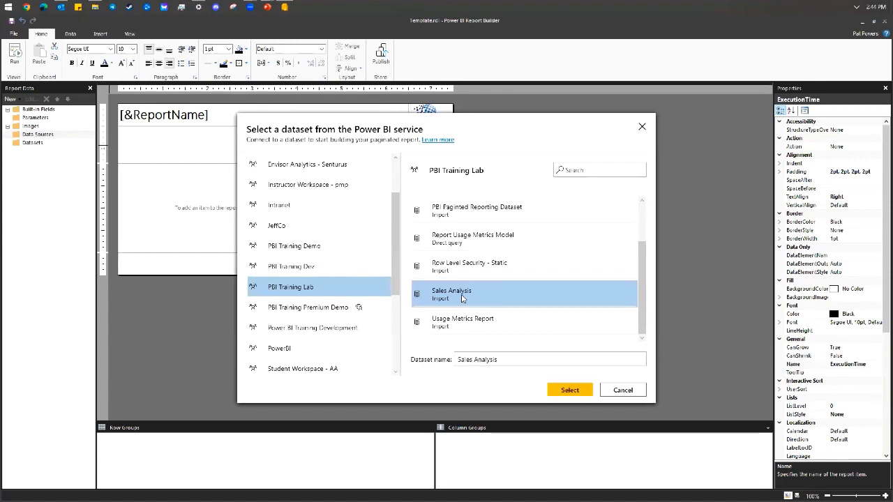
left_click(571, 392)
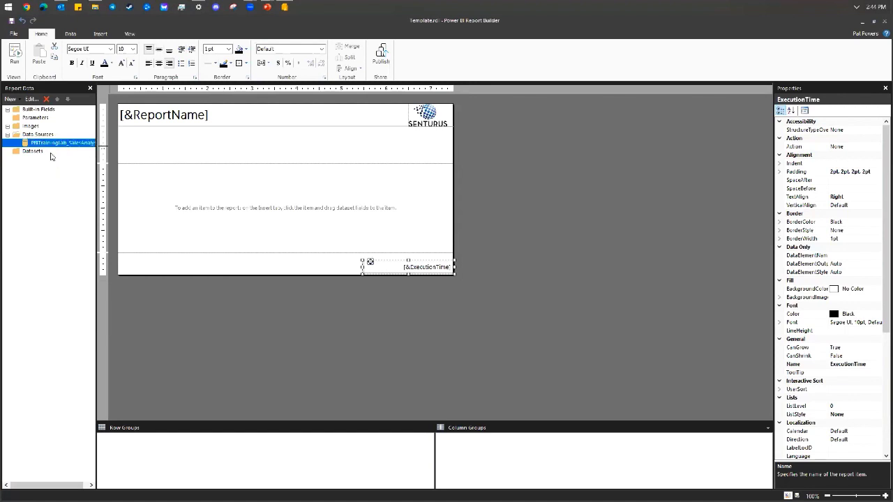
Add a dataset named dsMain on the Sales Analysis data source and launch its Query Designer.
right_click(50, 154)
left_click(103, 160)
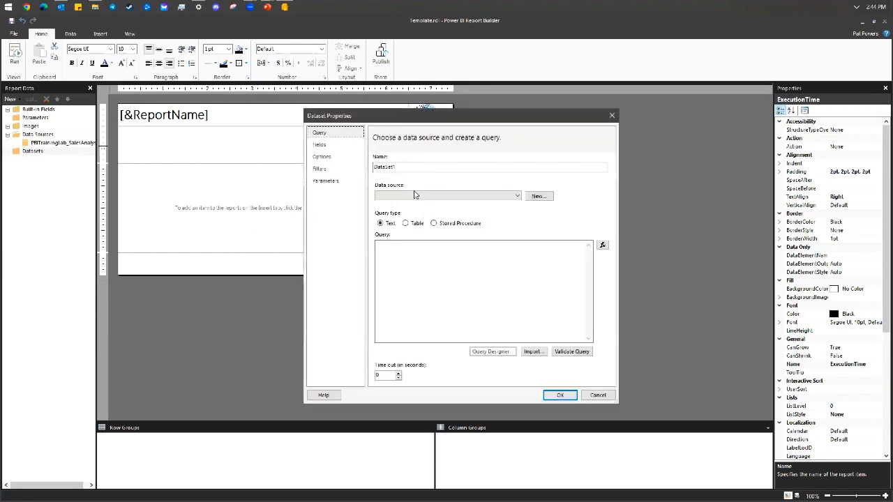
left_click(419, 167)
key("ctrl+a")
type("d")
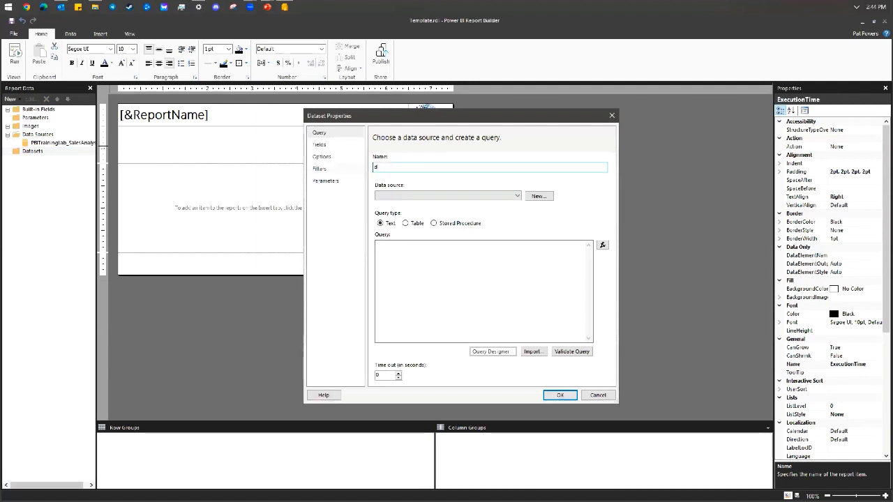
type("sMain")
left_click(428, 198)
left_click(428, 206)
left_click(449, 255)
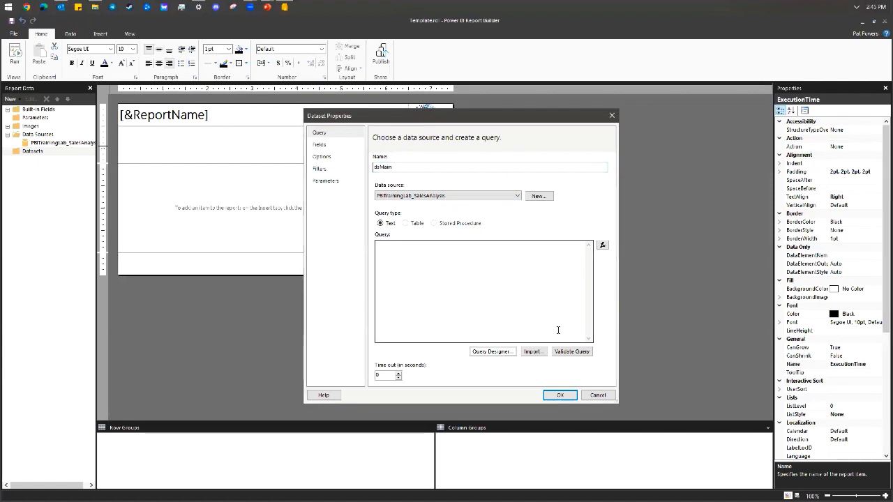
left_click(502, 354)
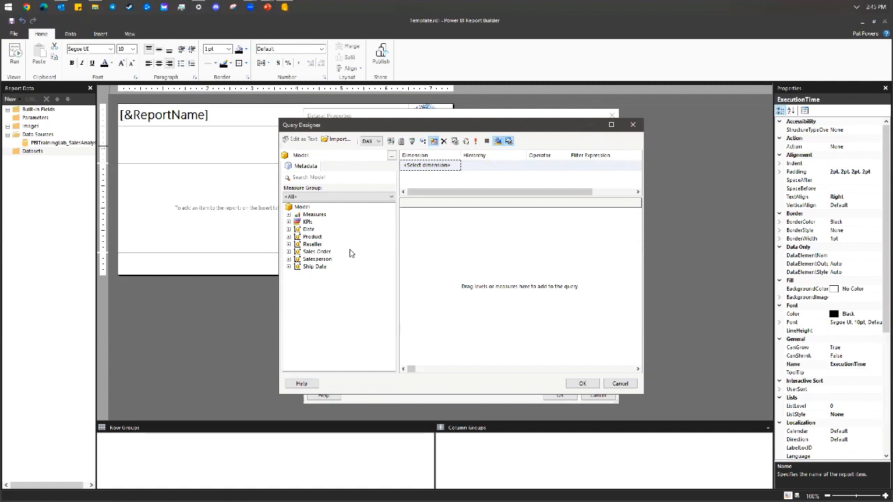
Keep DAX as the query language and expand Date and its Date hierarchy in the metadata tree.
left_click(379, 142)
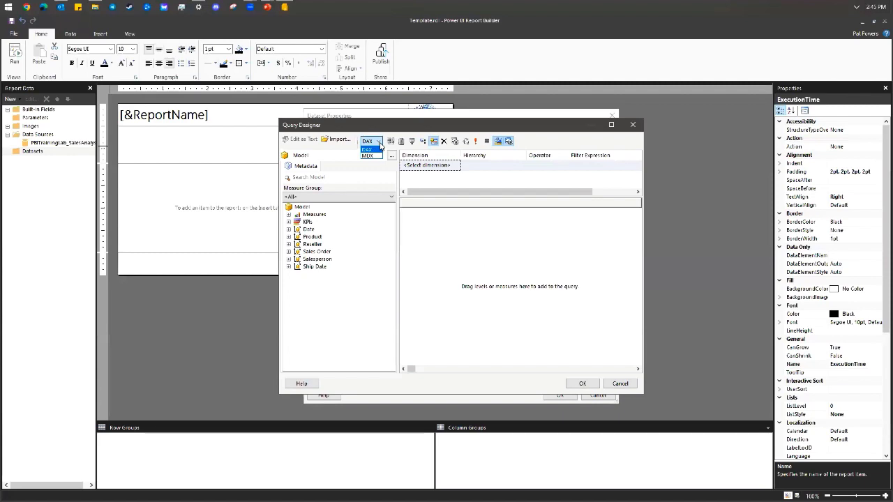
left_click(381, 144)
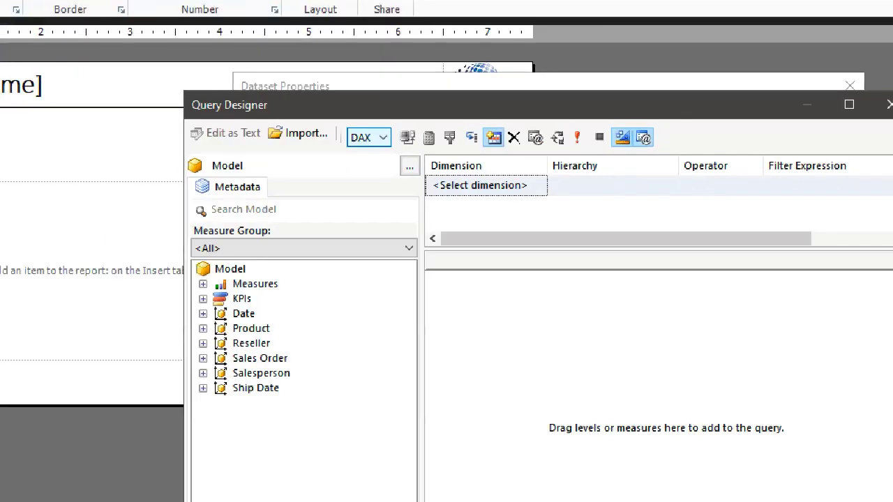
mouse_move(390, 115)
left_mouse_down()
mouse_move(316, 202)
mouse_move(332, 102)
left_mouse_up()
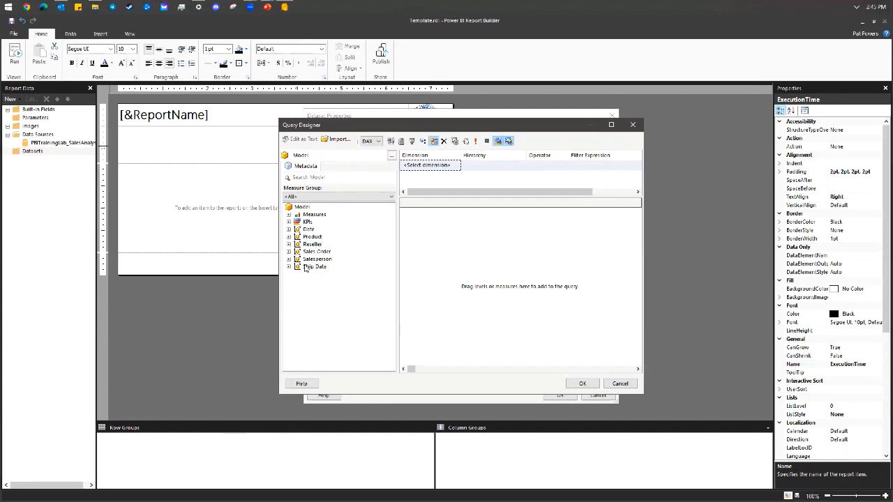
left_click(288, 229)
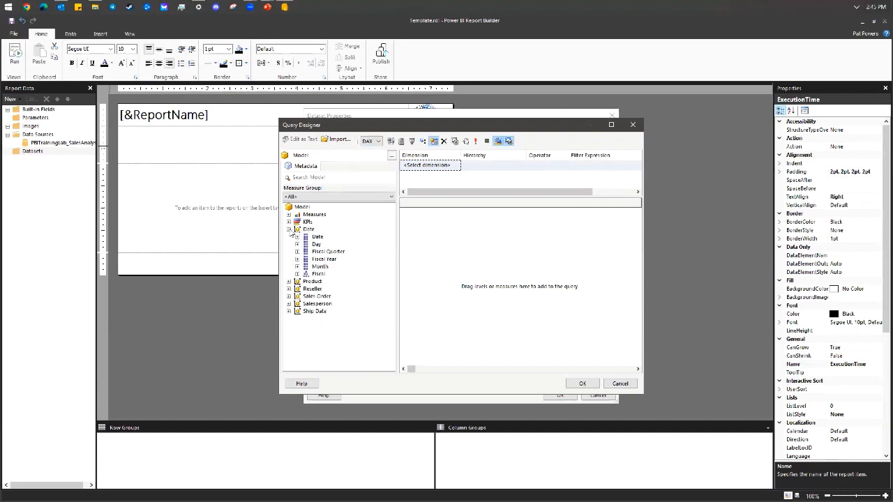
left_click(297, 237)
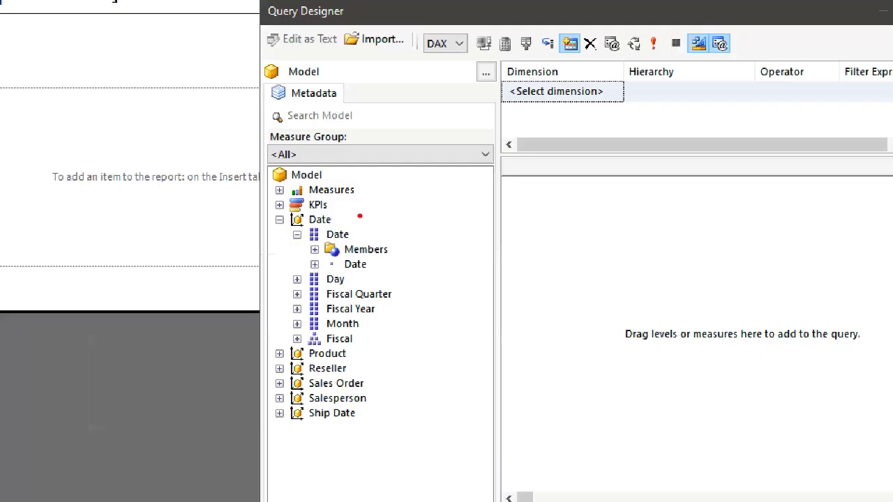
mouse_move(329, 225)
left_mouse_down()
mouse_move(292, 221)
mouse_move(302, 259)
mouse_move(382, 243)
mouse_move(350, 209)
left_mouse_up()
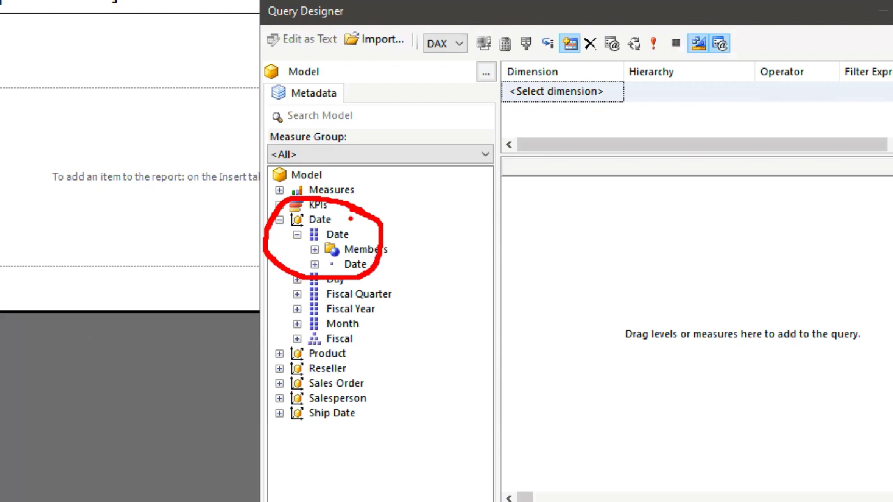
key("Escape")
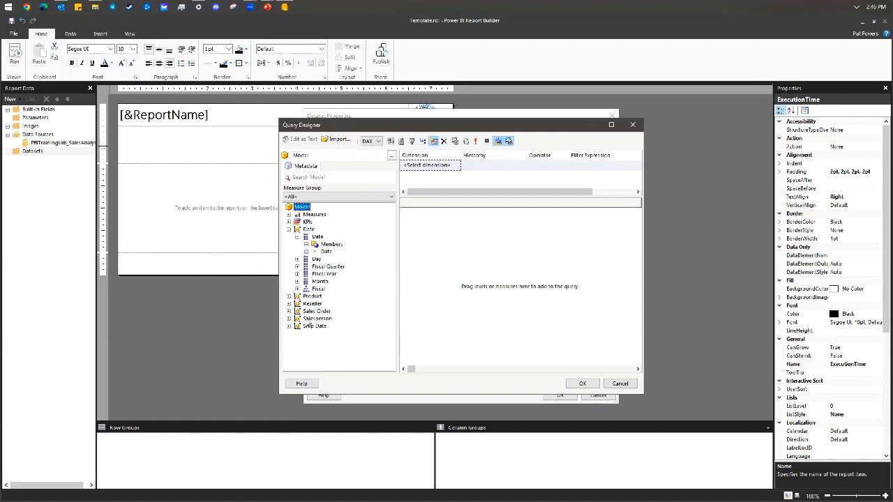
Drag the Country and Salesperson levels of the Salespeople hierarchy into the query grid.
left_click(289, 229)
left_click(287, 259)
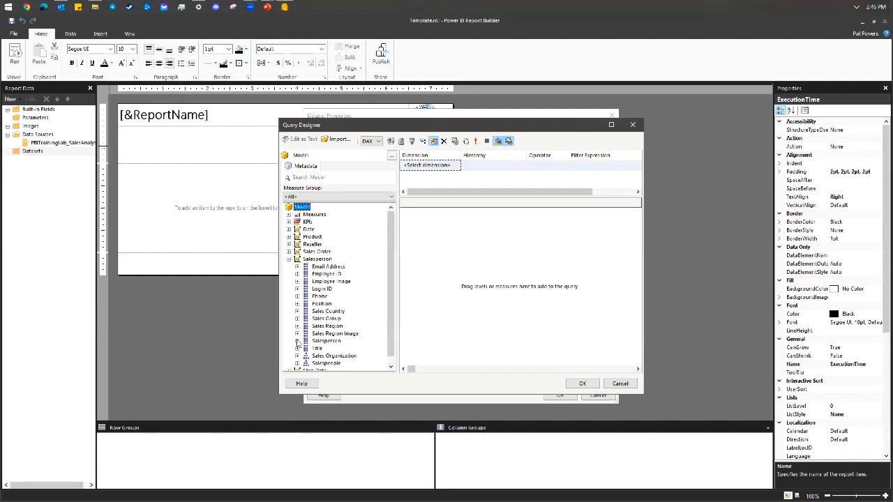
scroll(296, 343, "down", 1)
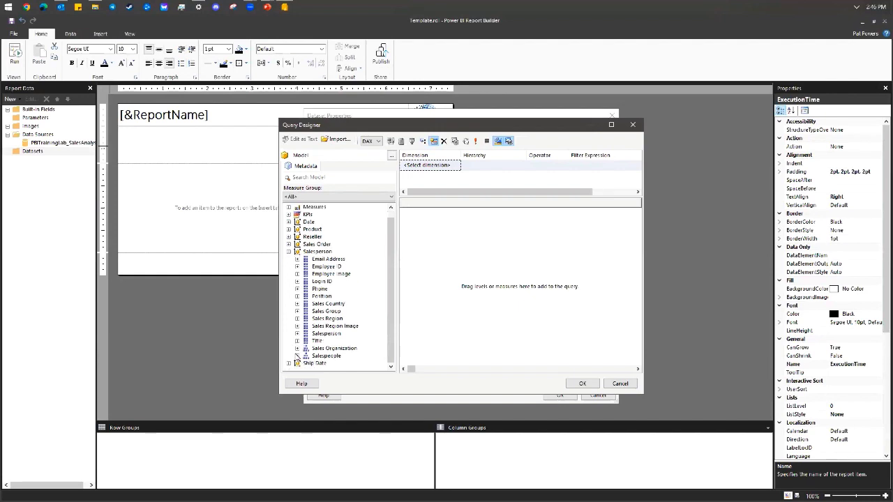
left_click(298, 356)
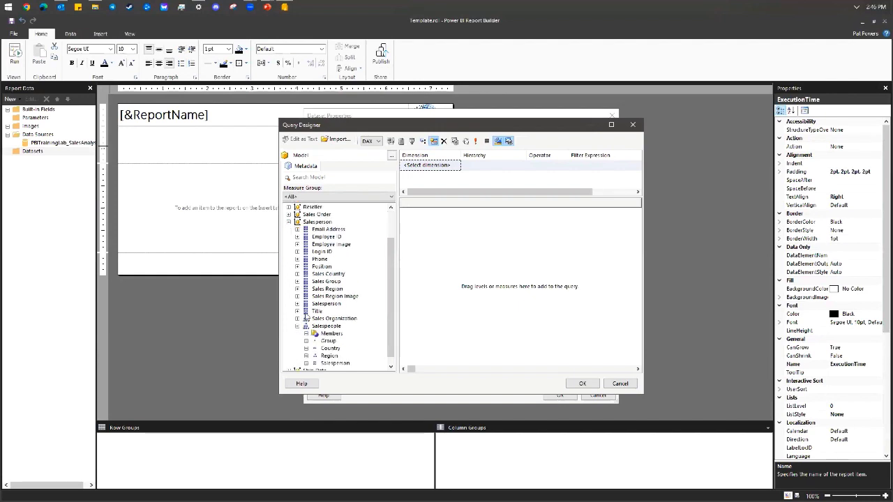
scroll(324, 329, "down", 1)
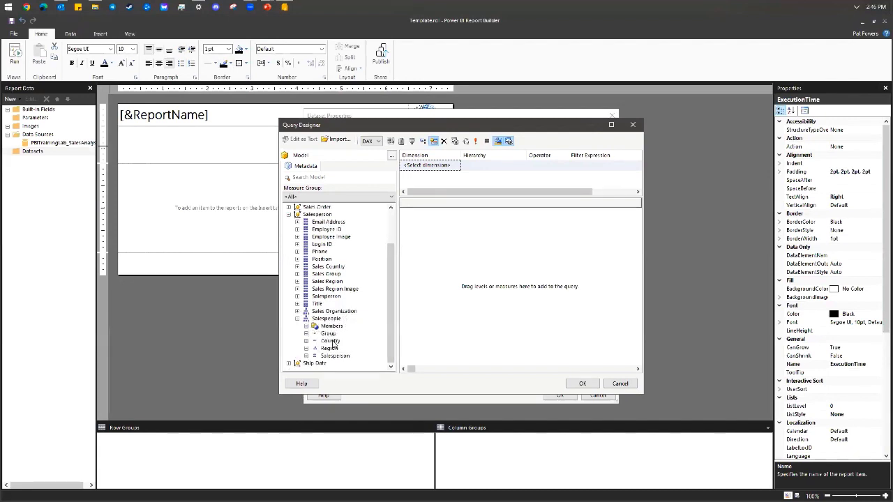
left_click_drag(328, 342, 402, 298)
left_click_drag(331, 357, 476, 240)
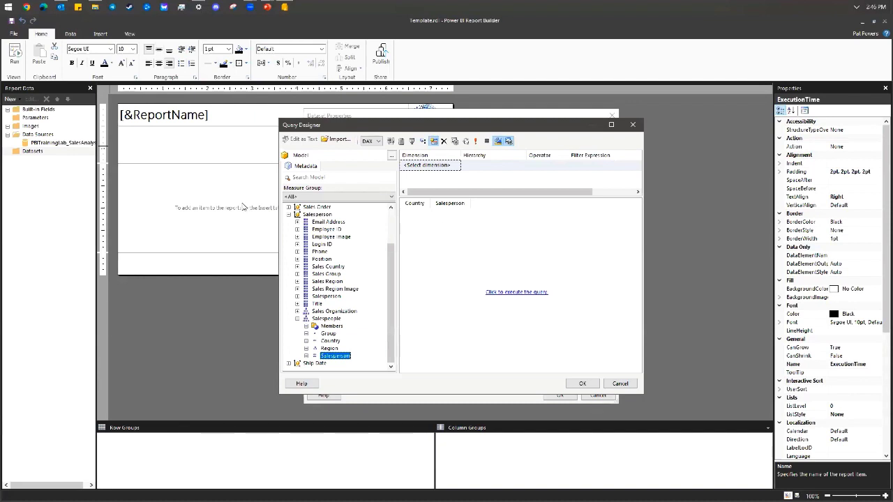
Add the Sales, Target, Variance % and Sales Performance Status KPI measures to the grid.
scroll(325, 232, "up", 2)
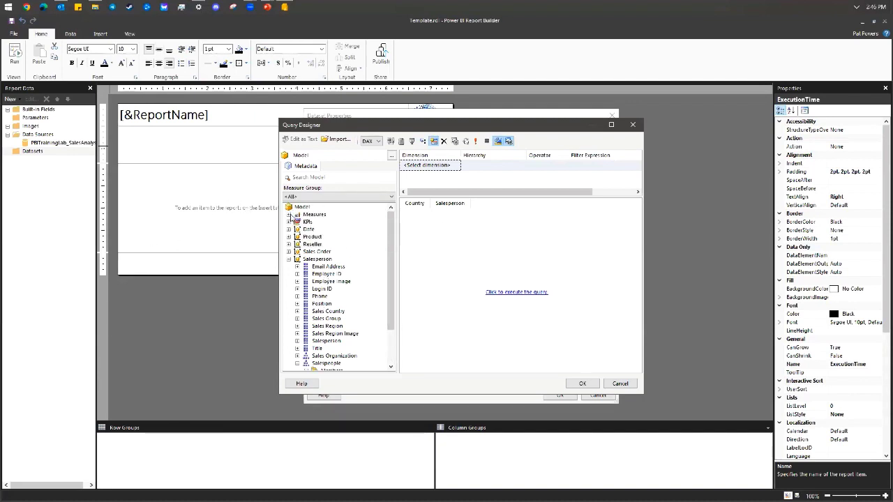
left_click(289, 215)
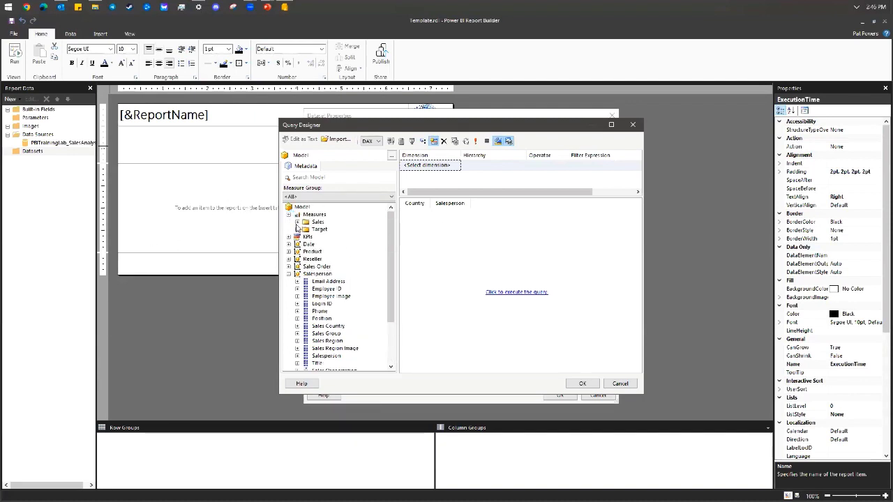
left_click(298, 223)
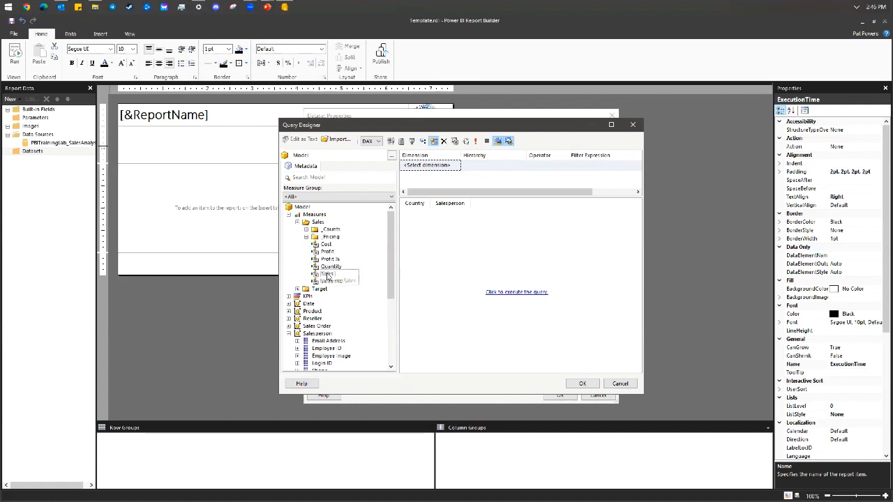
left_click_drag(327, 276, 456, 253)
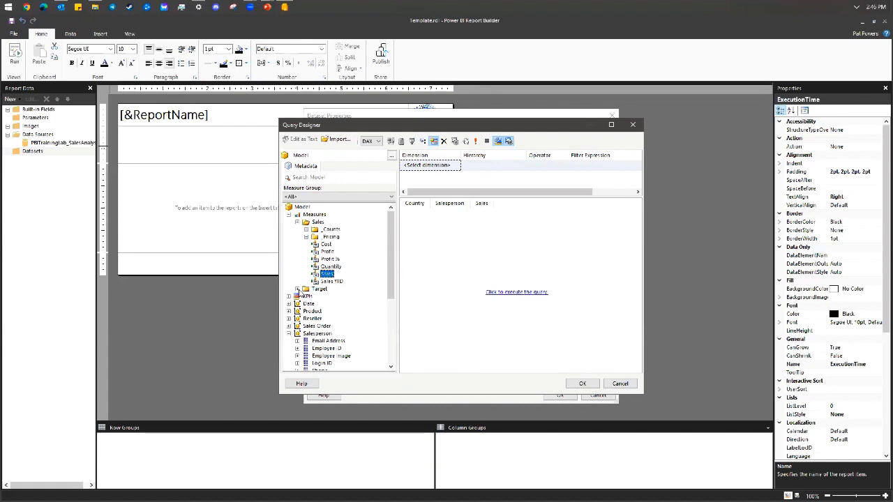
left_click(298, 289)
left_click_drag(328, 311, 534, 240)
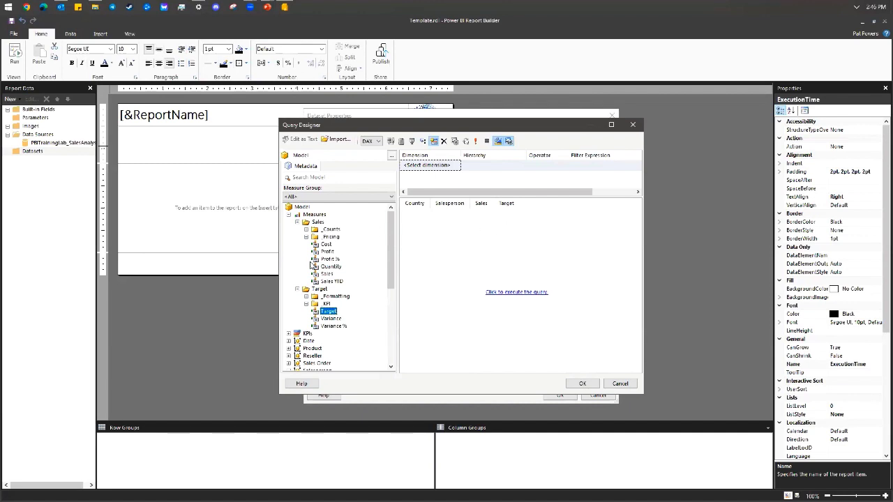
left_click_drag(328, 328, 526, 241)
left_click(306, 304)
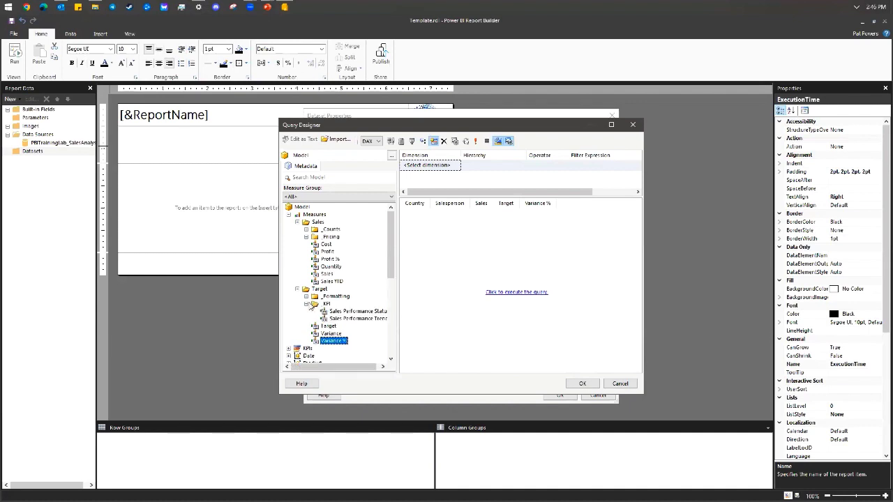
left_click(356, 366)
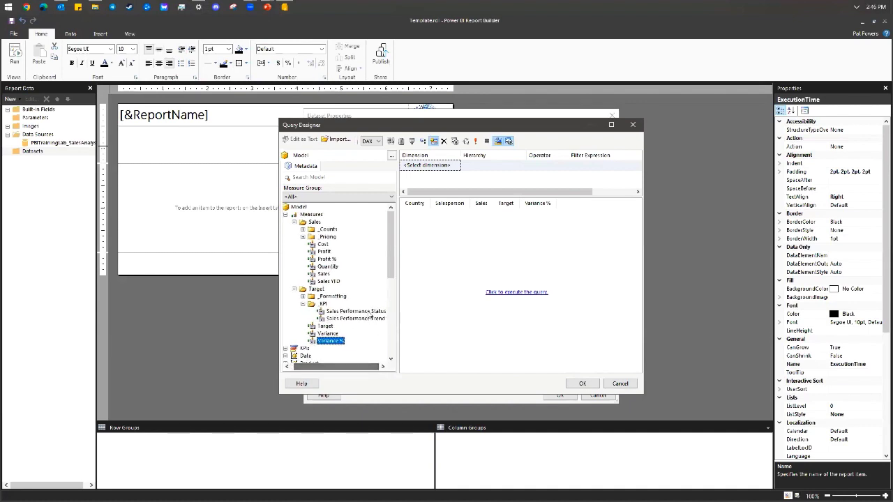
left_click_drag(367, 312, 556, 267)
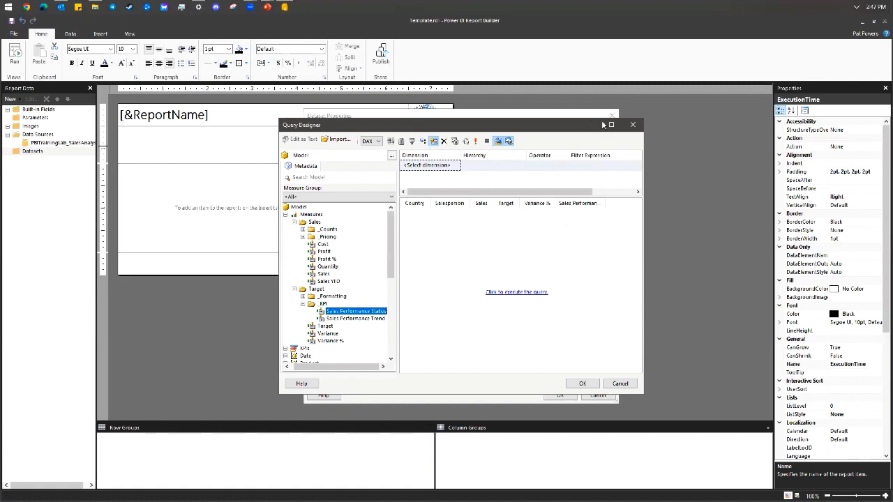
Add a query filter on the Date dimension's Fiscal Year hierarchy with operator Equal.
left_click(428, 169)
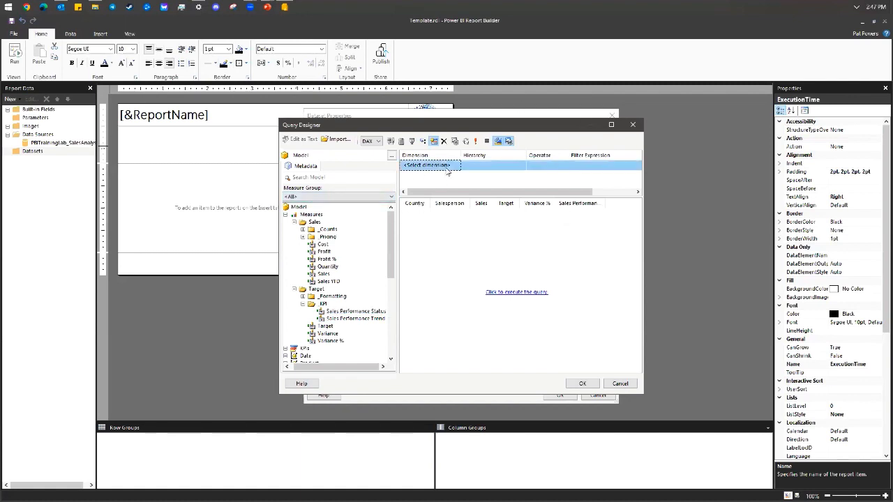
left_click(457, 165)
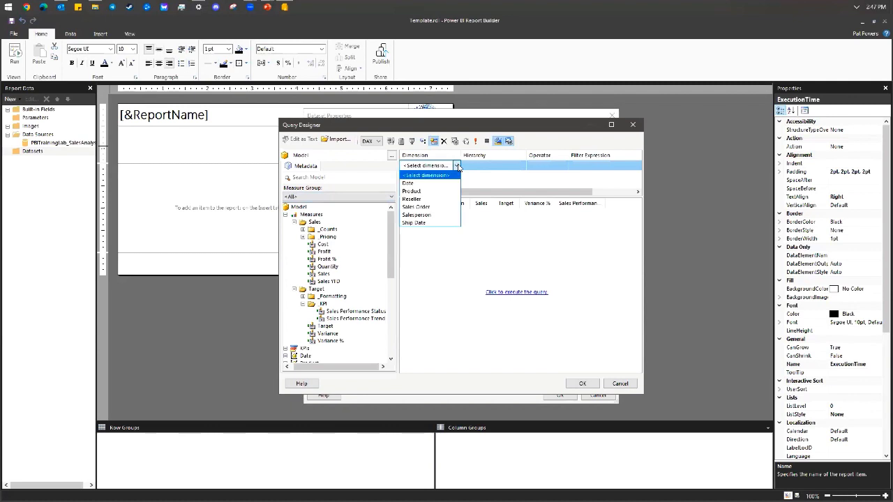
left_click(457, 166)
left_click(457, 165)
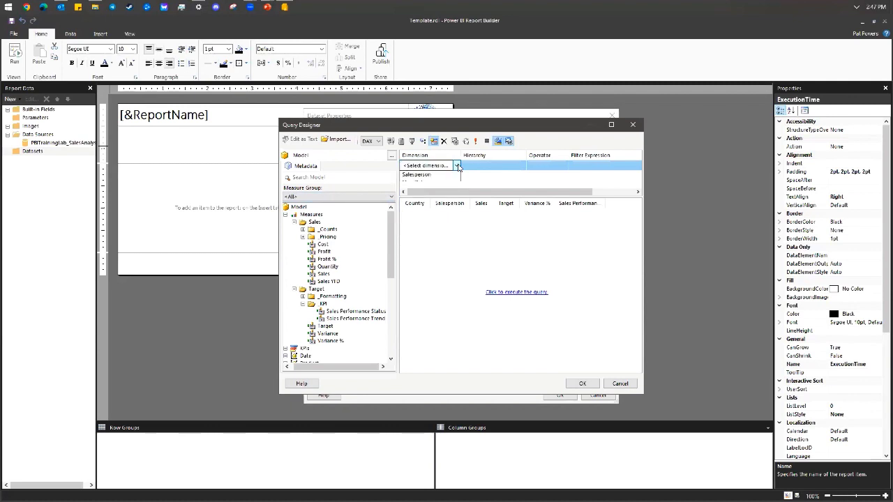
left_click(458, 183)
left_click(494, 168)
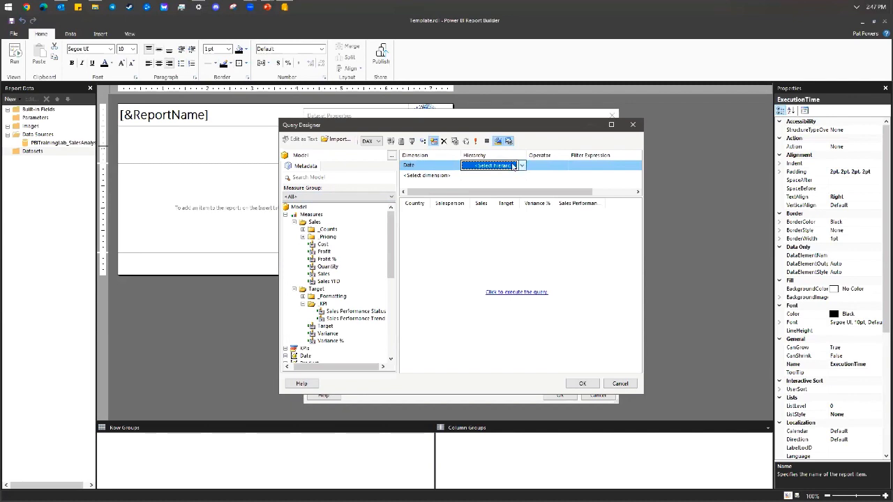
left_click(447, 168)
left_click(457, 167)
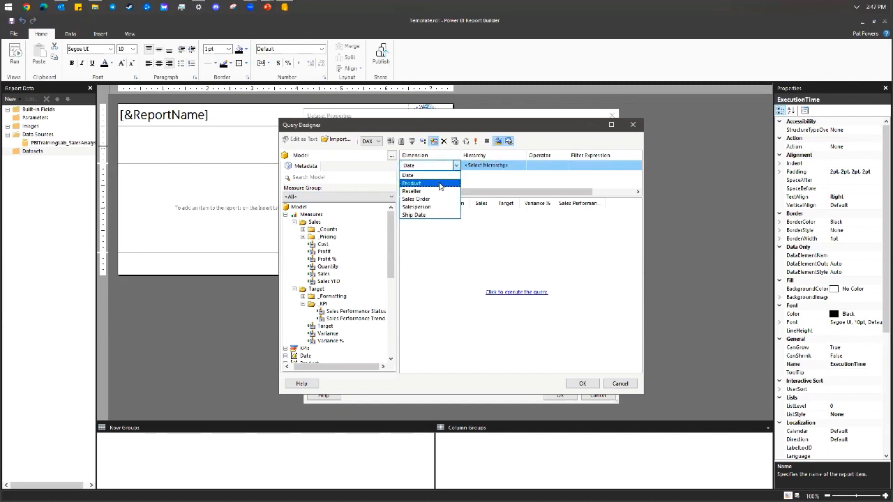
left_click(519, 168)
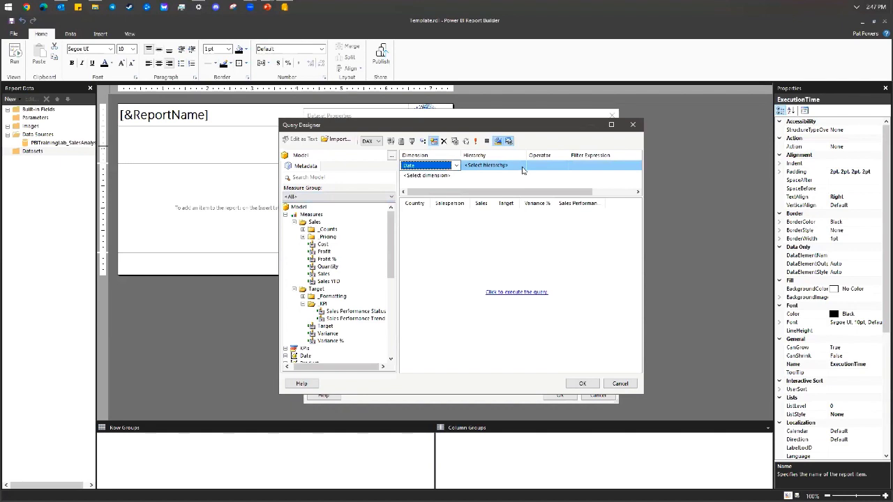
left_click(523, 168)
left_click(521, 165)
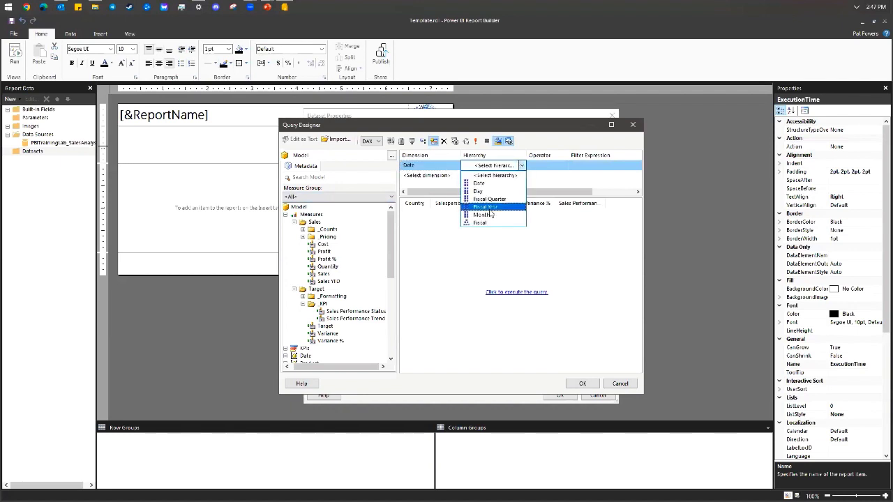
left_click(490, 207)
left_click(563, 166)
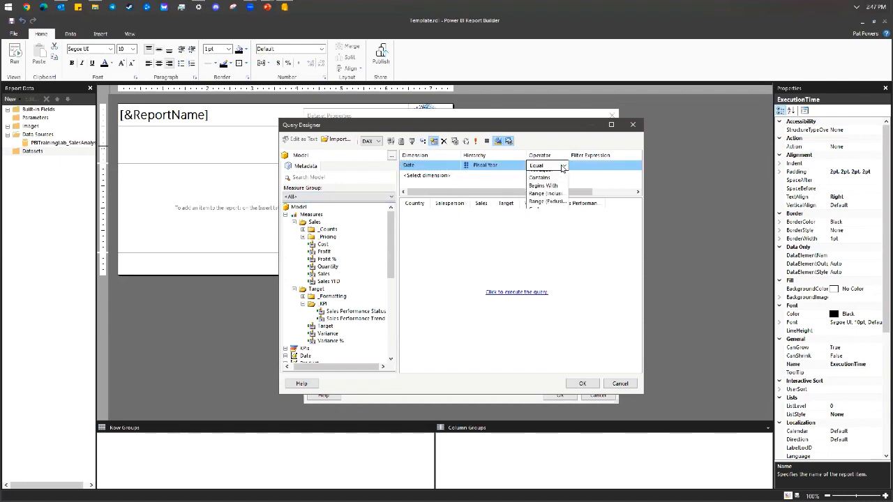
left_click(548, 173)
Set the filter value to FY2021 as a parameter, execute the query, and accept it.
left_click(581, 167)
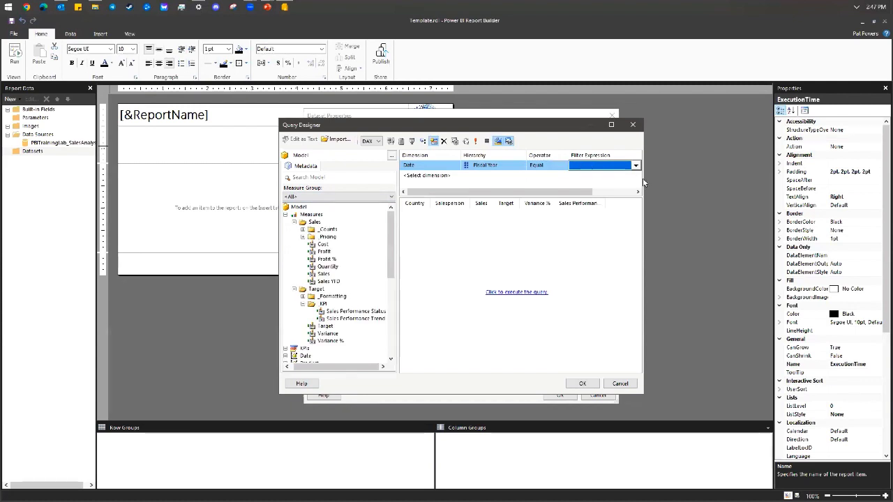
left_click_drag(643, 177, 726, 176)
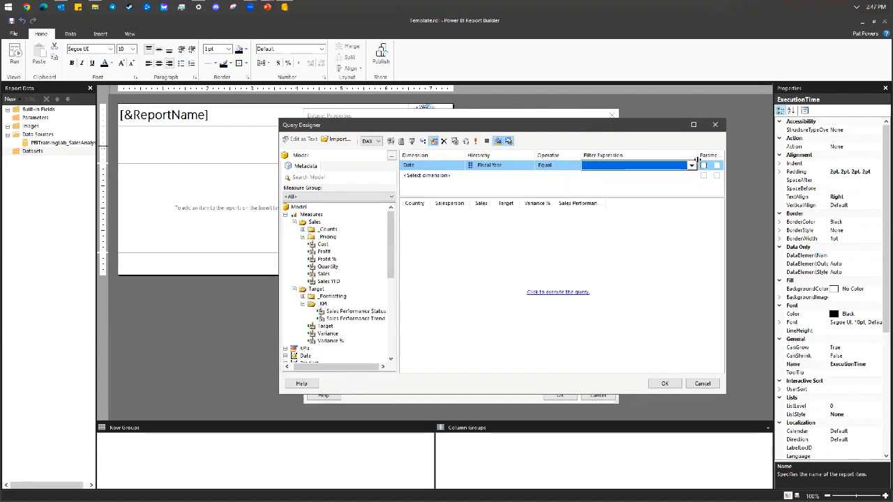
left_click(605, 166)
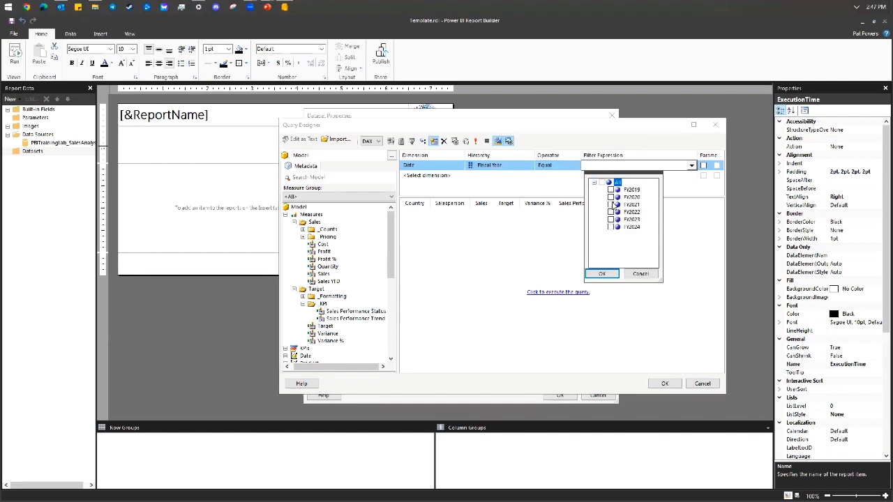
left_click(612, 204)
left_click(602, 274)
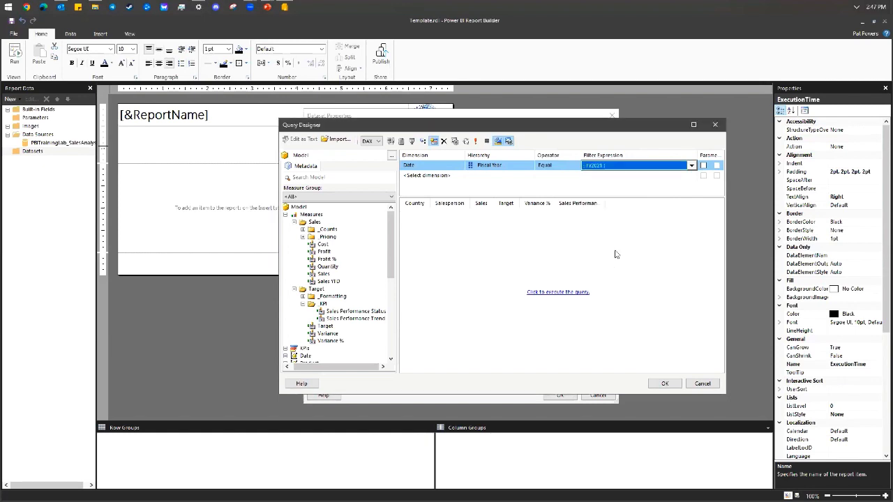
left_click(702, 166)
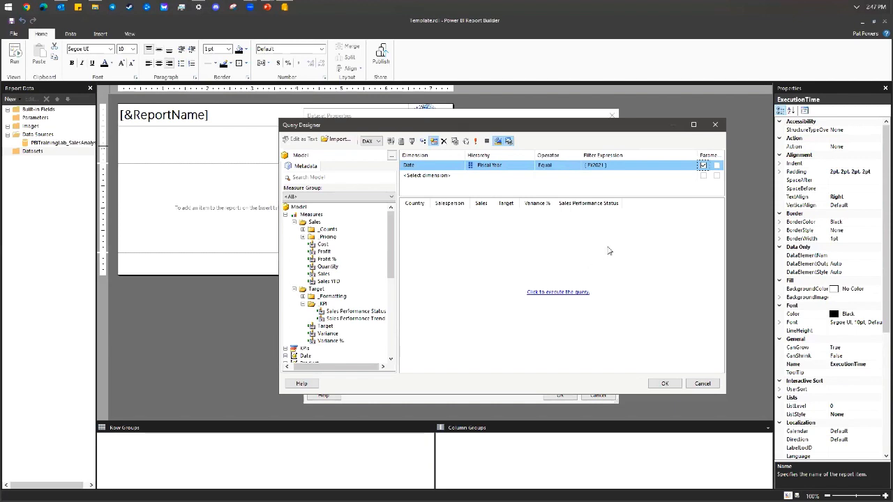
left_click(563, 293)
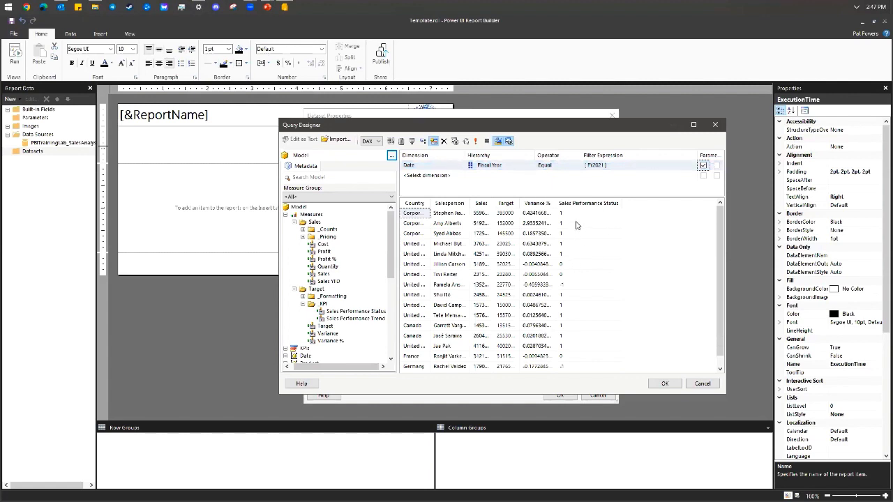
left_click(665, 384)
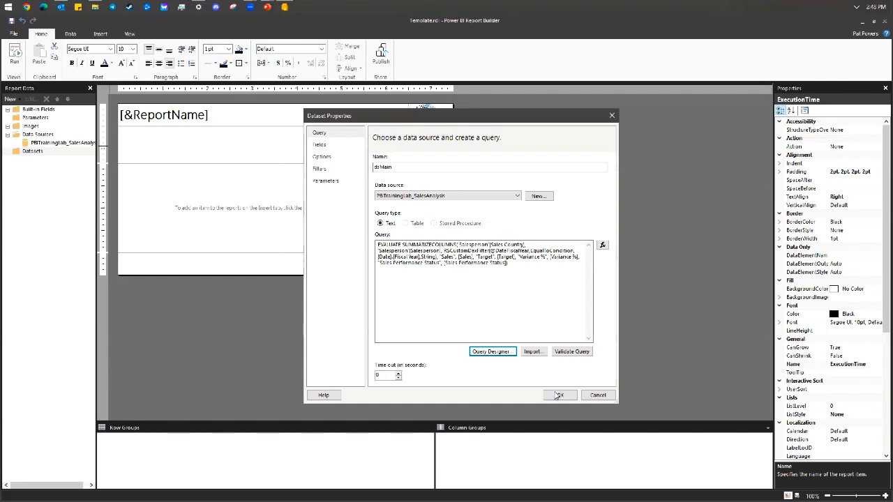
Rename the fields to Variance_Pct and Status, review parameters, and create the dsMain dataset.
left_click(335, 146)
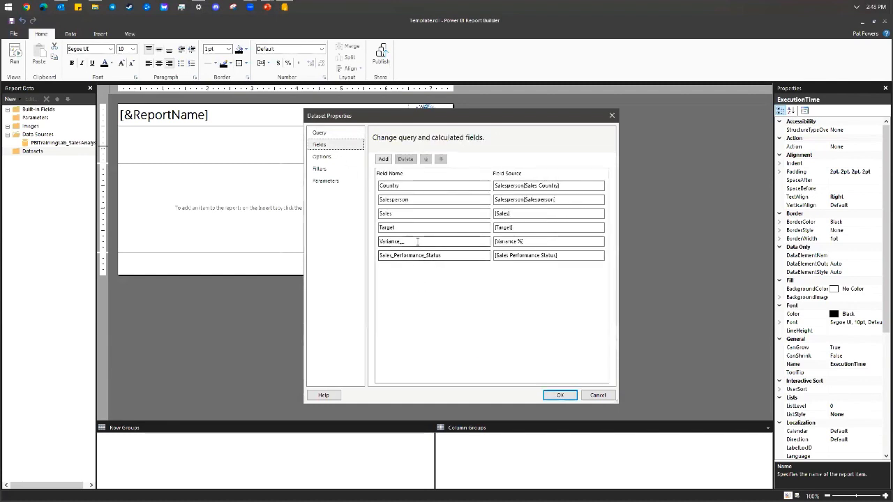
left_click(415, 242)
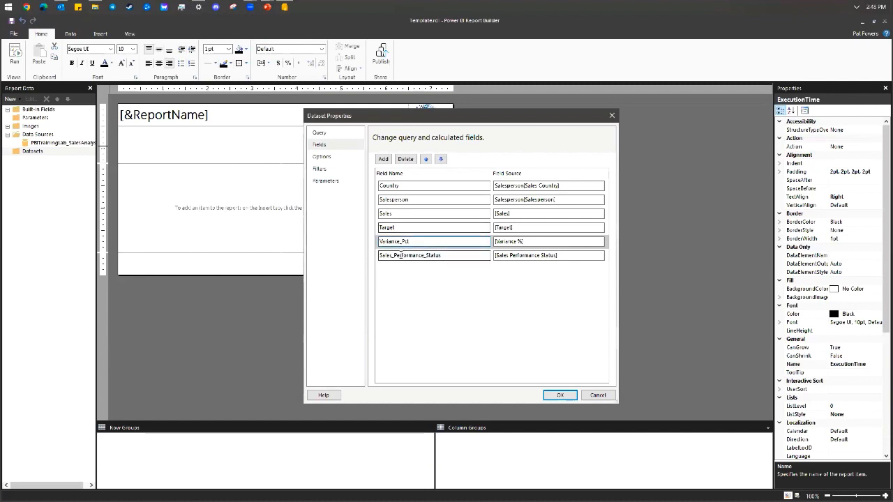
left_click_drag(424, 255, 360, 257)
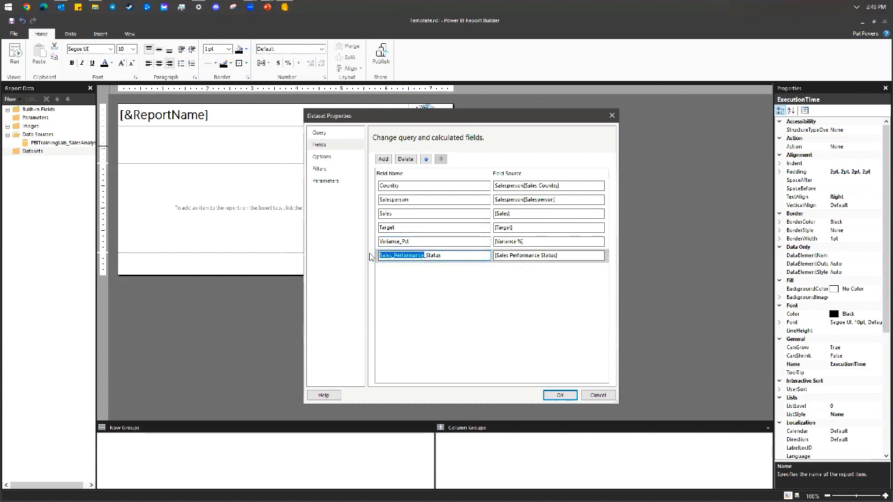
key("BackSpace")
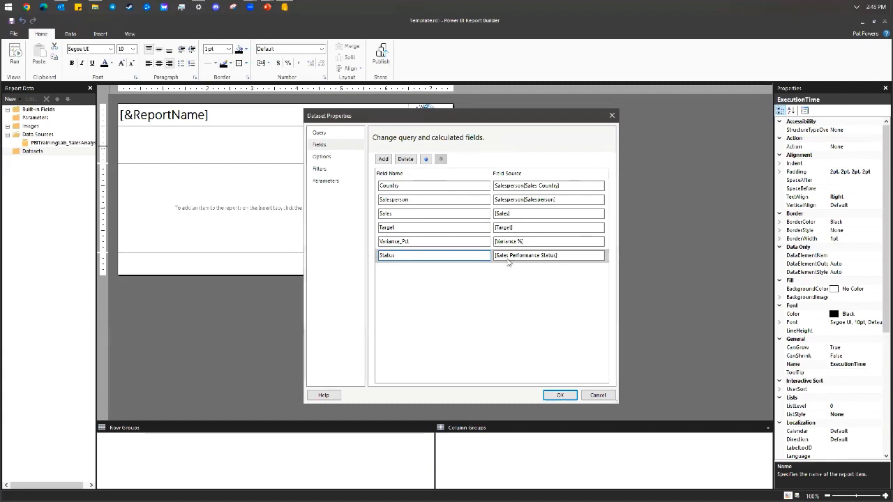
left_click(341, 182)
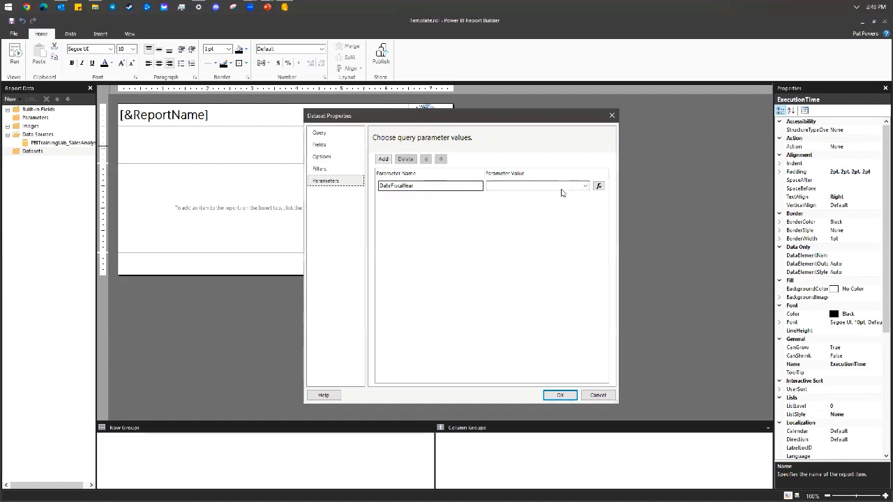
left_click(559, 395)
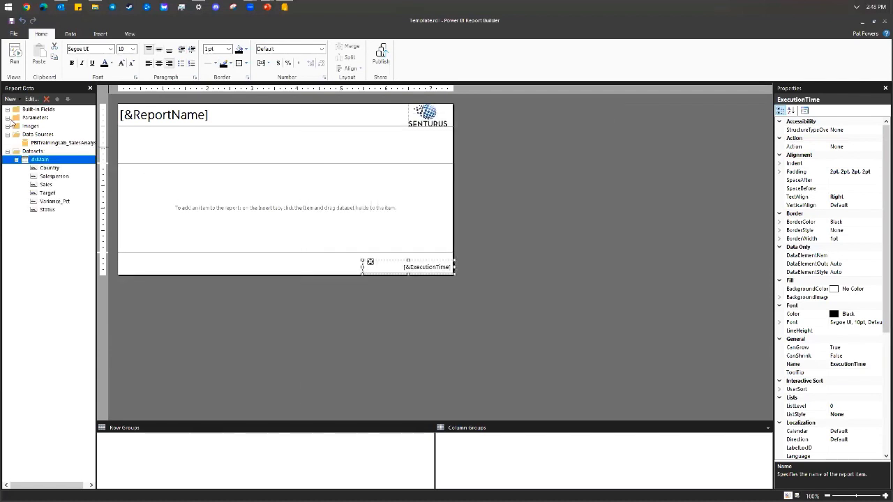
Turn off Allow blank value in the DateFiscalYear parameter's properties.
right_click(53, 126)
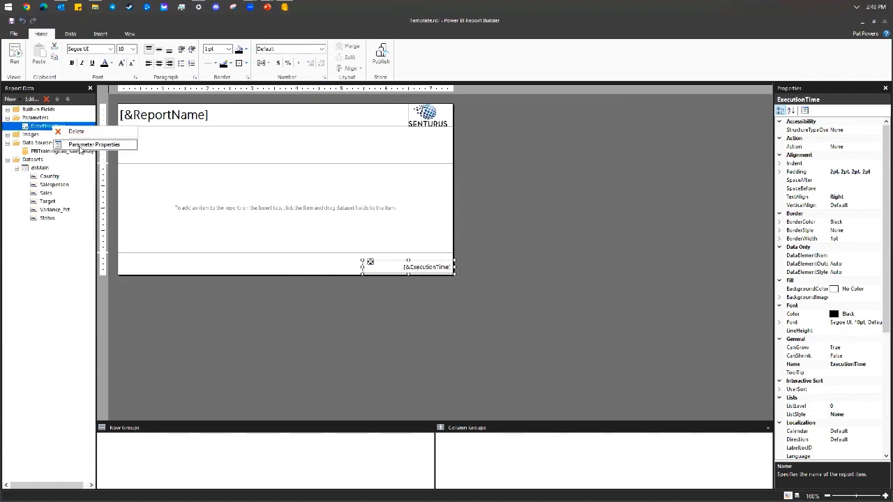
left_click(90, 143)
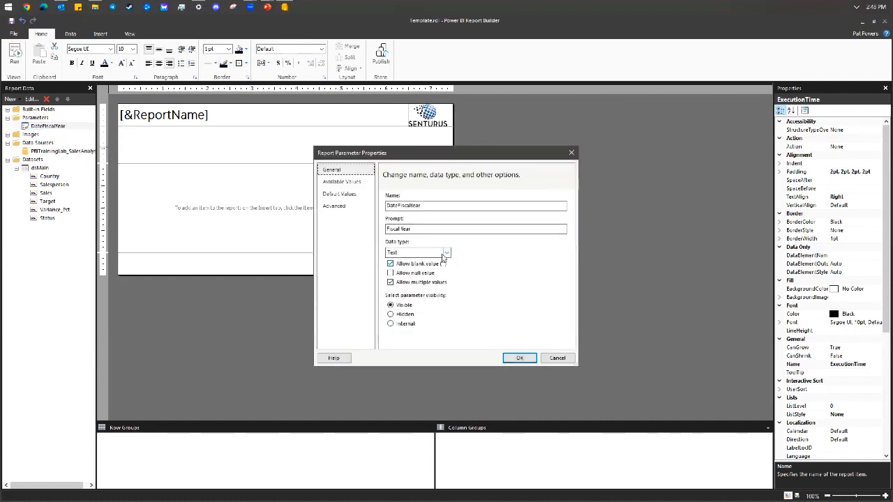
left_click(429, 265)
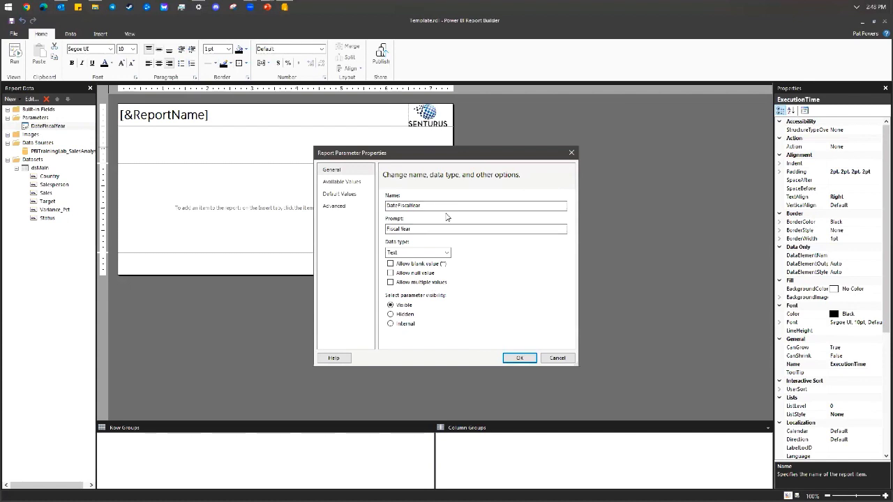
left_click(519, 358)
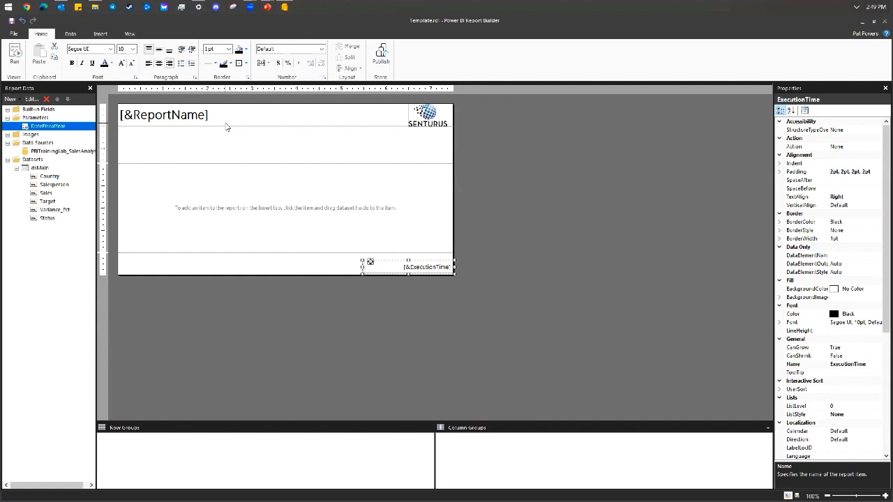
Insert a table into the report body and move it to the body's left edge.
right_click(165, 177)
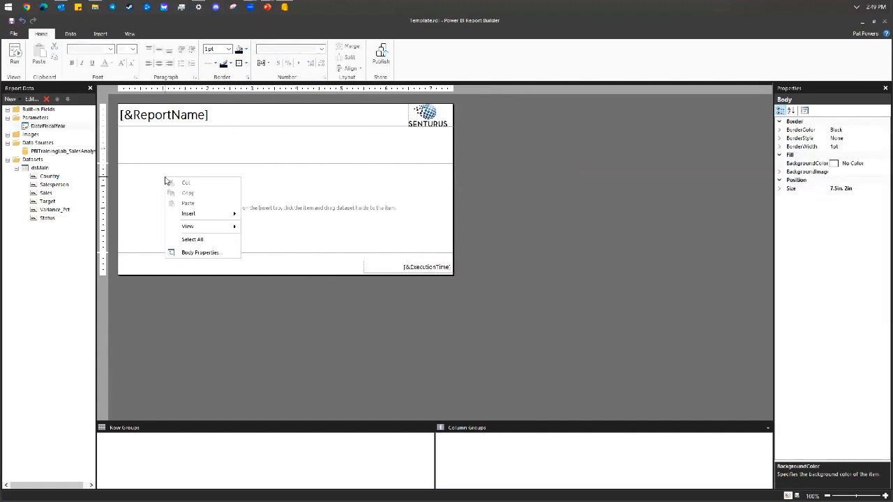
mouse_move(201, 222)
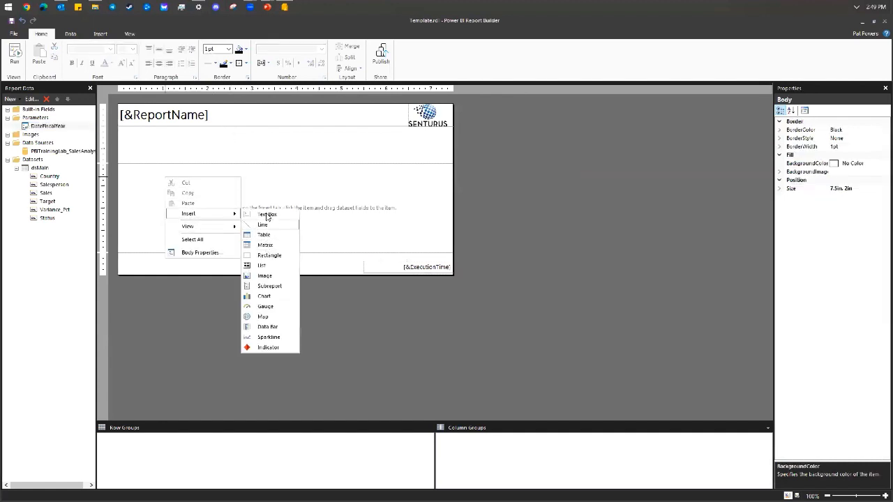
left_click(270, 236)
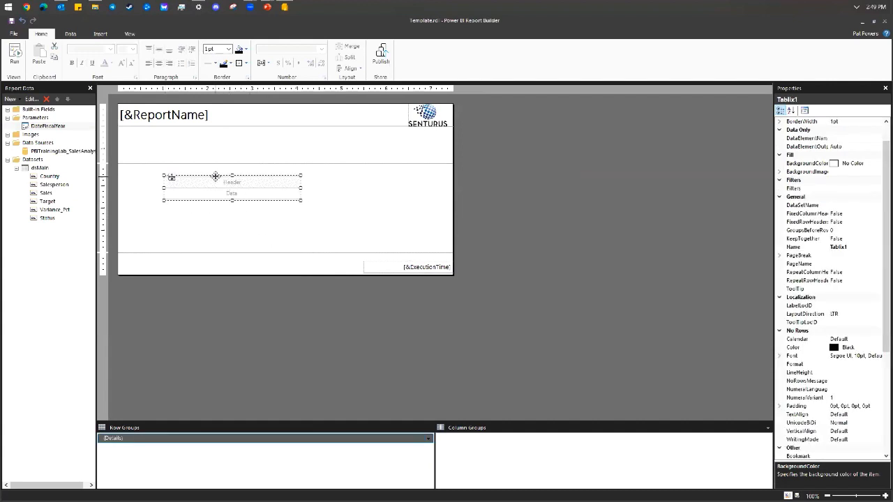
left_click_drag(213, 173, 191, 220)
left_click_drag(202, 178, 156, 171)
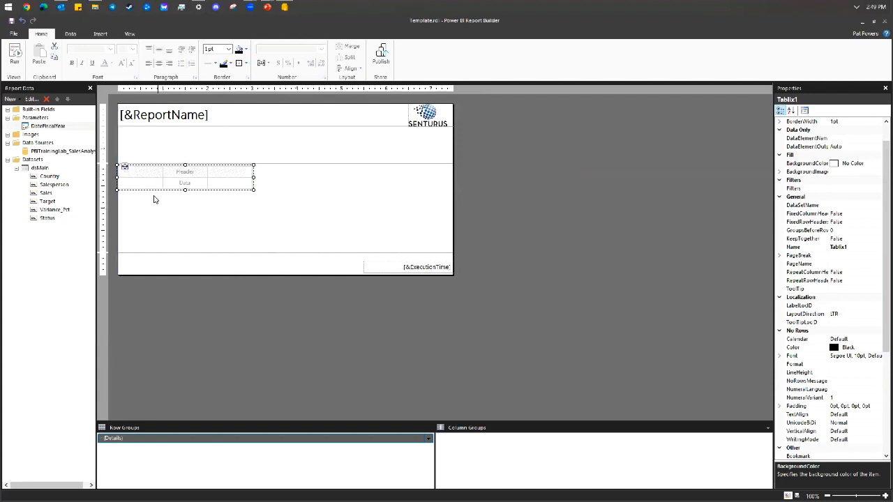
Fill the table's three columns with the Salesperson, Sales and Target fields.
left_click(159, 183)
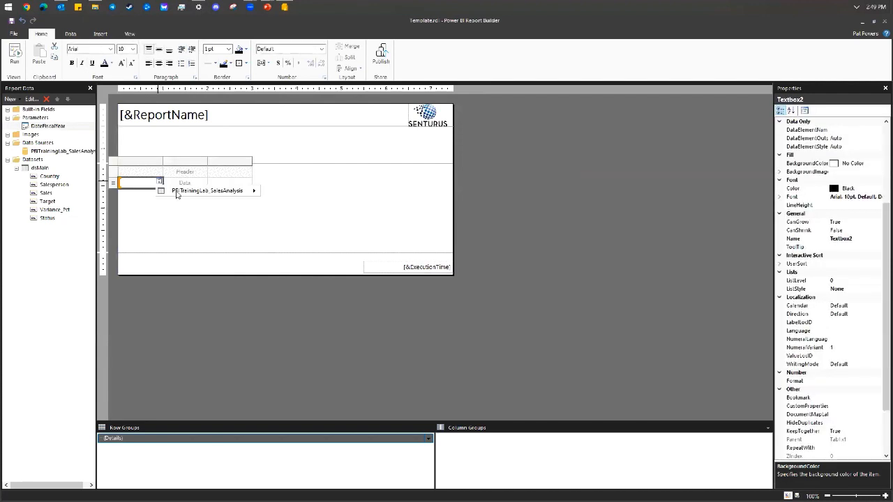
mouse_move(181, 192)
mouse_move(289, 196)
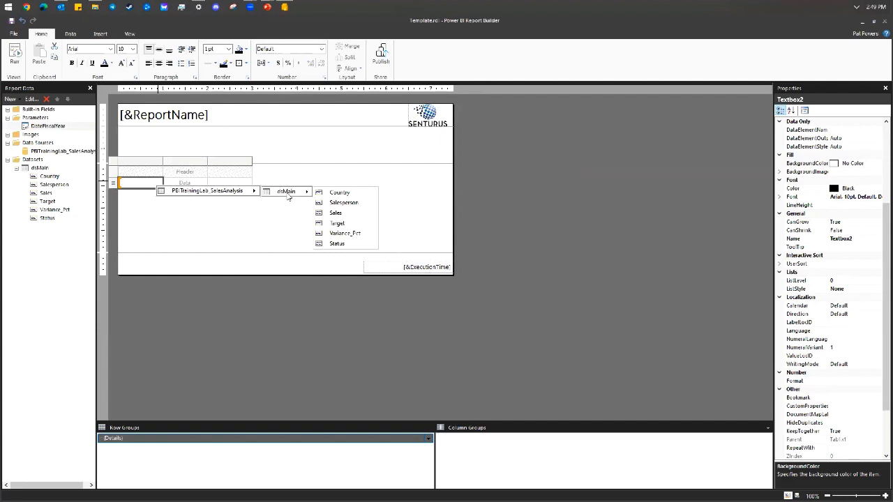
left_click(342, 202)
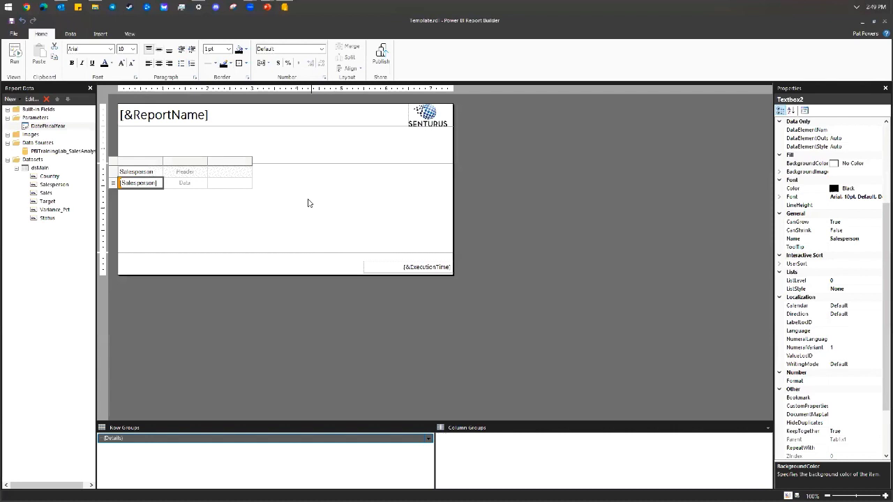
left_click(203, 182)
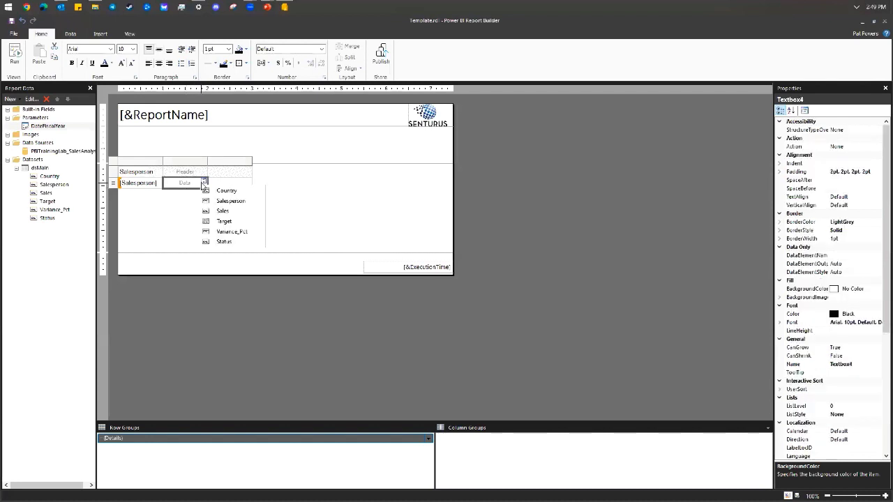
left_click(227, 211)
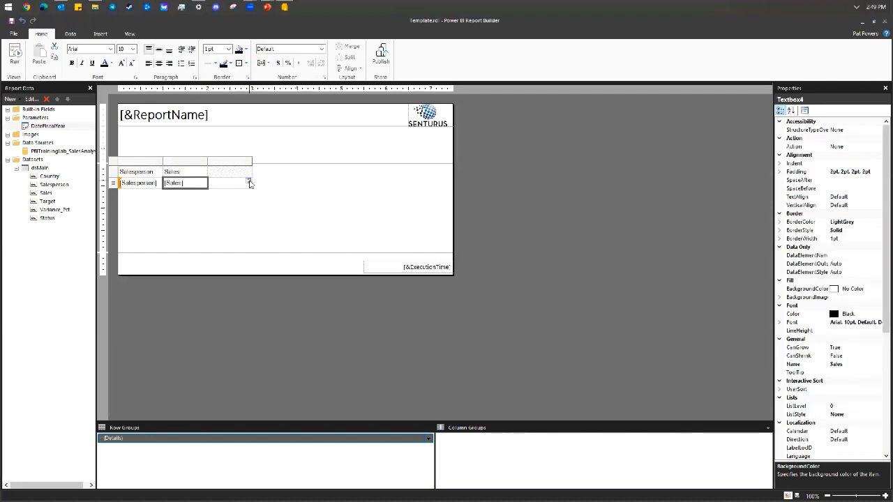
left_click(249, 183)
left_click(269, 221)
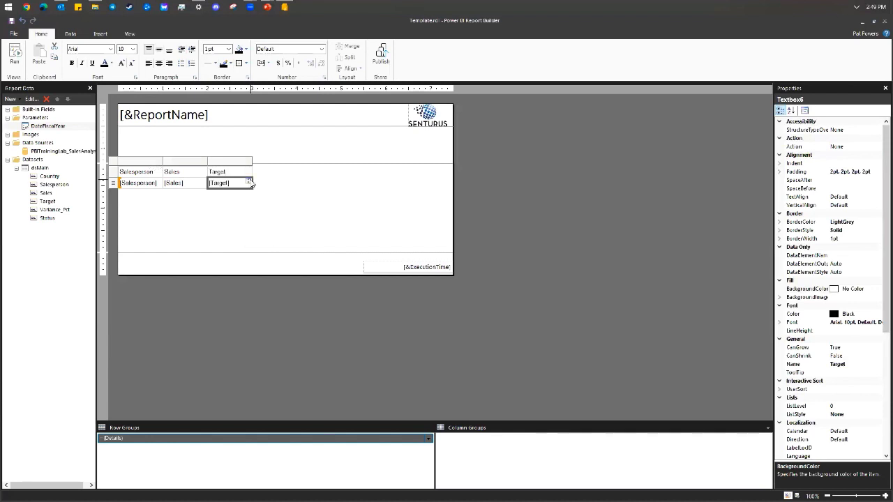
Add a column right of Target holding the Variance_Pct field.
right_click(248, 173)
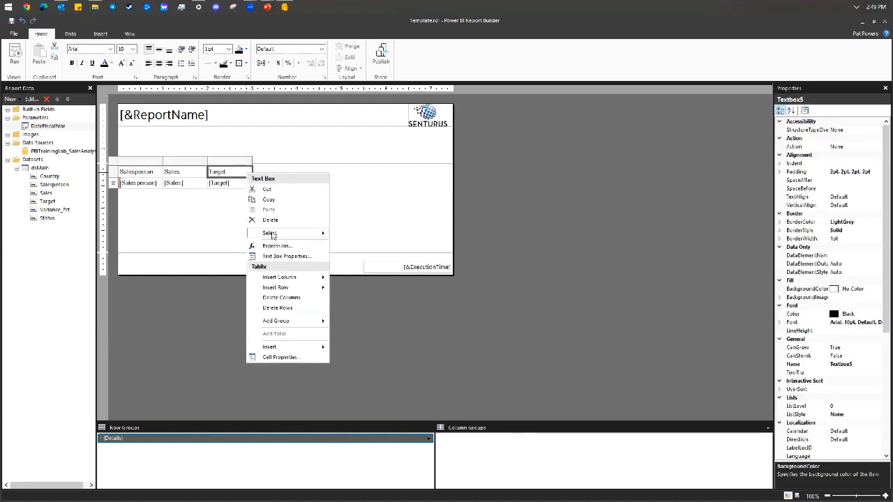
mouse_move(293, 278)
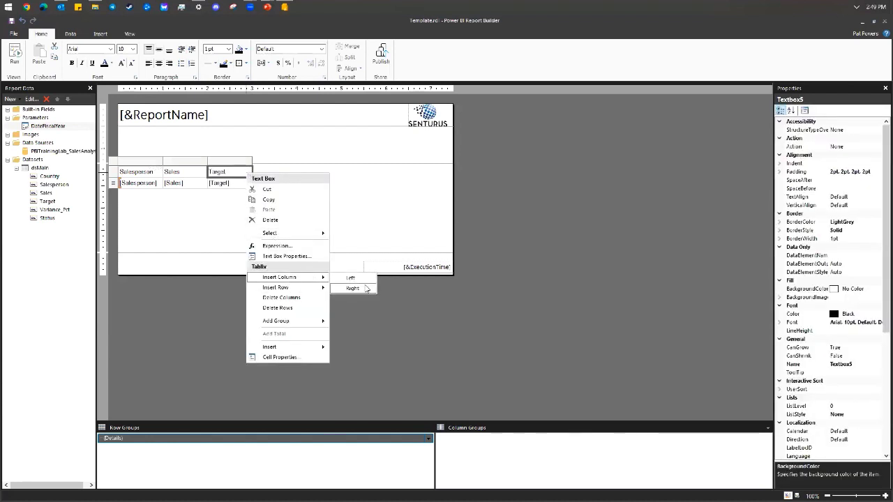
left_click(352, 288)
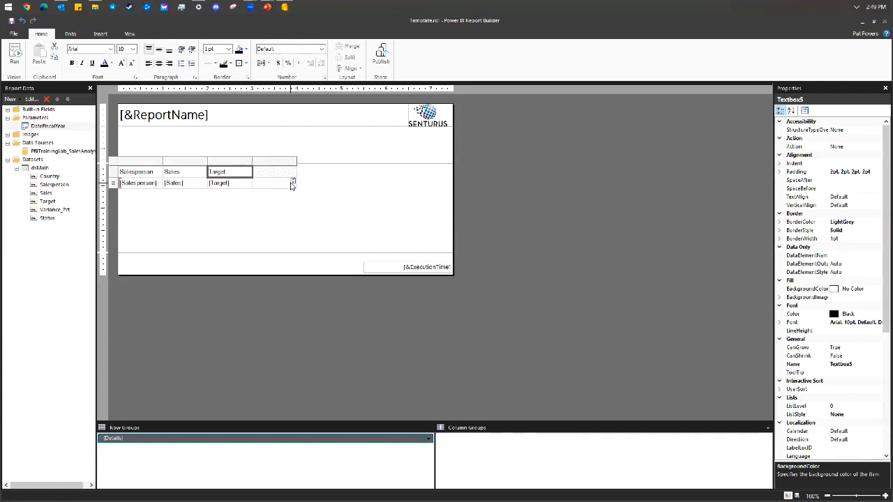
left_click(292, 182)
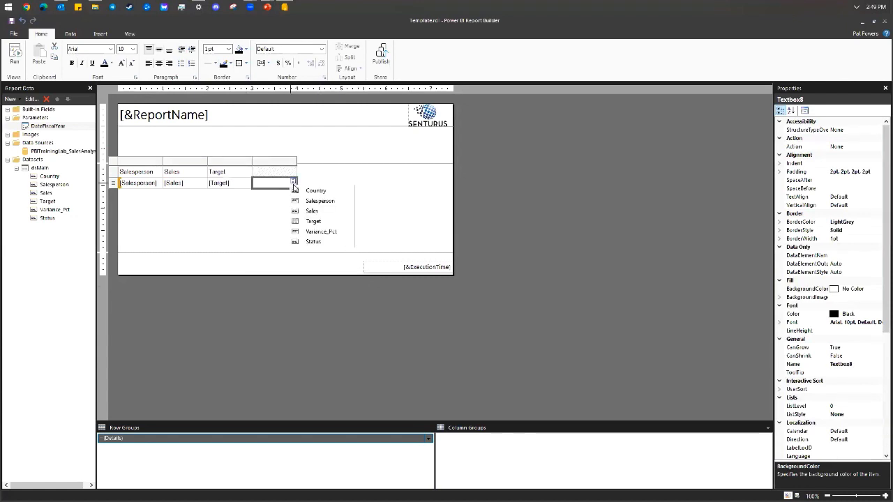
left_click(321, 232)
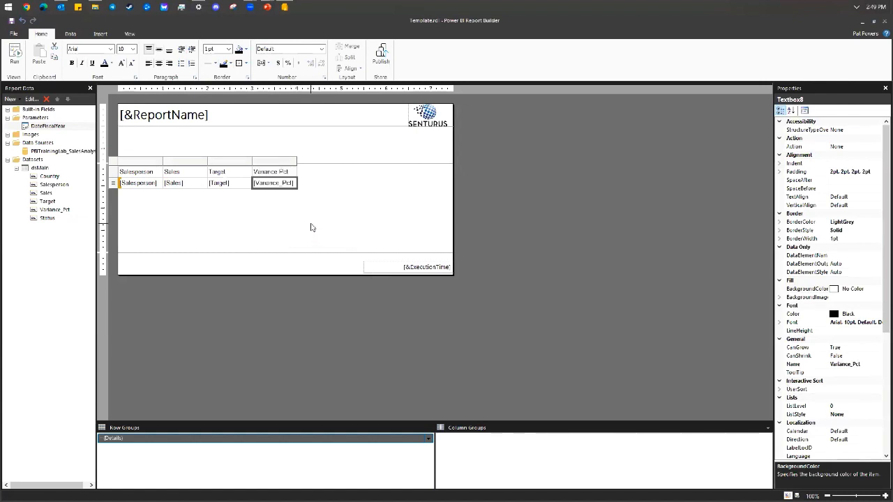
Give the header row a light grey background with centred text.
left_click_drag(158, 175, 296, 176)
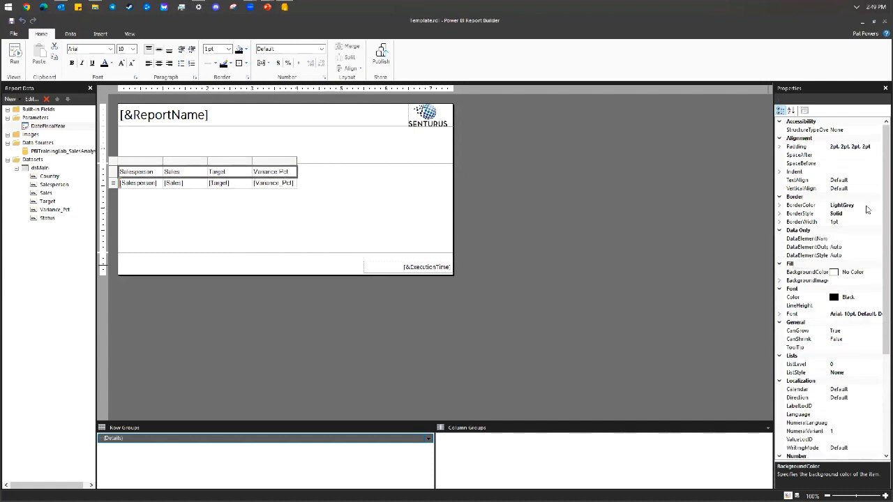
left_click(246, 49)
left_click(307, 104)
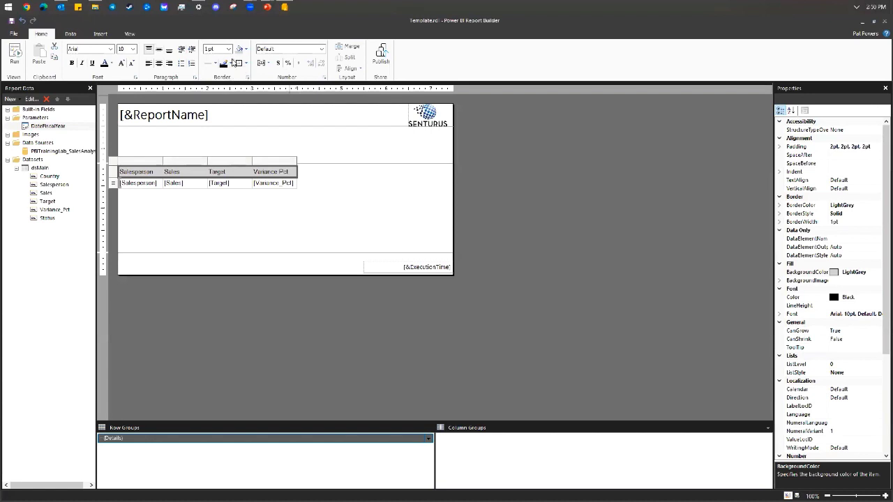
left_click(159, 63)
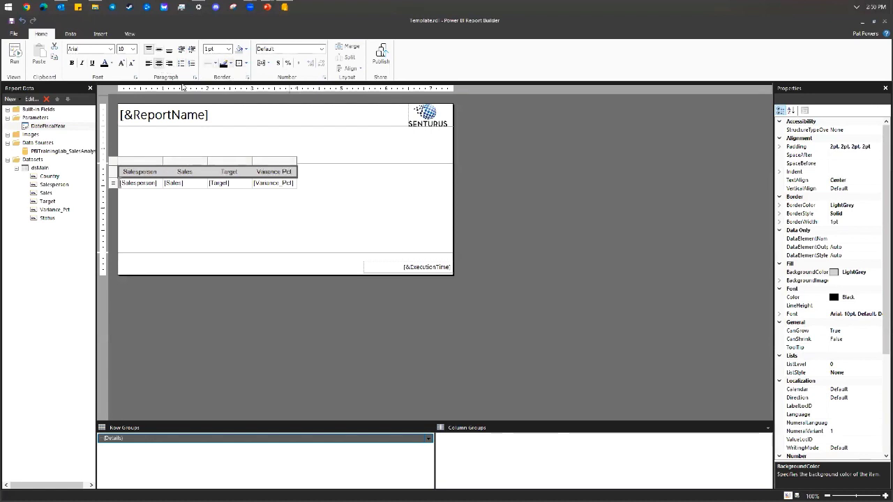
Right-align the Sales, Target and Variance Pct headers and value cells.
left_click(196, 174)
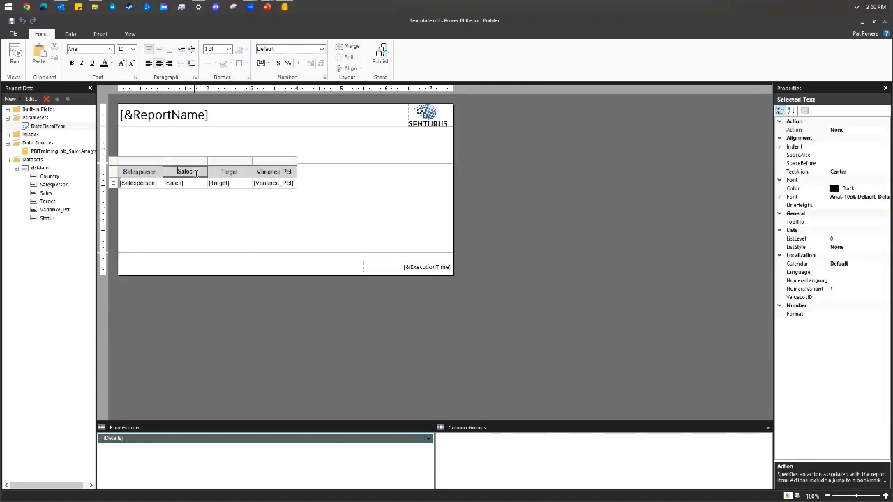
left_click(190, 195)
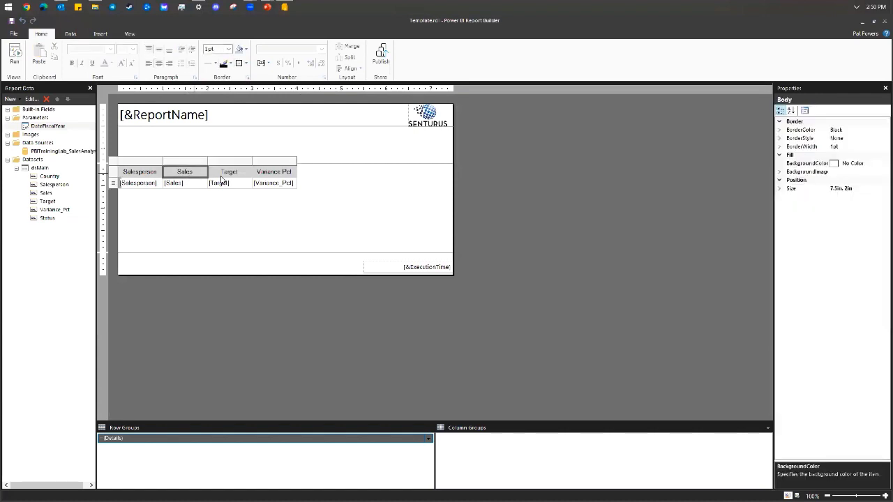
left_click_drag(220, 180, 275, 174)
left_click(168, 63)
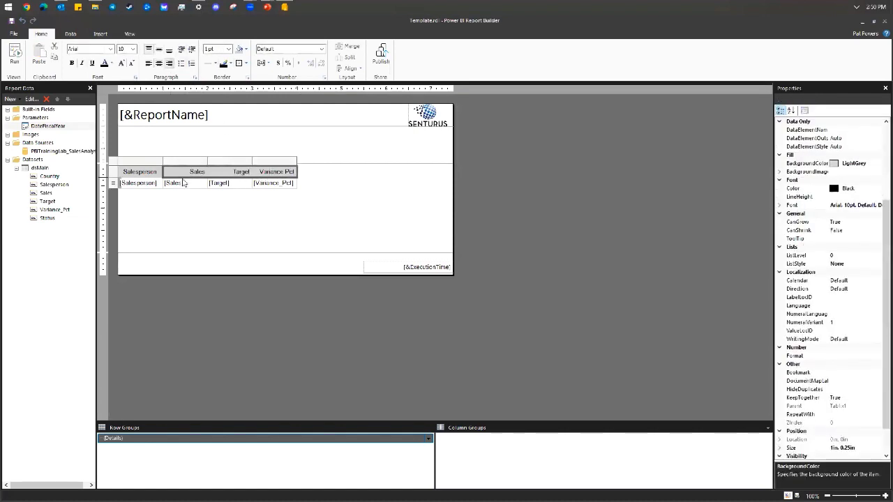
left_click_drag(191, 183, 279, 184)
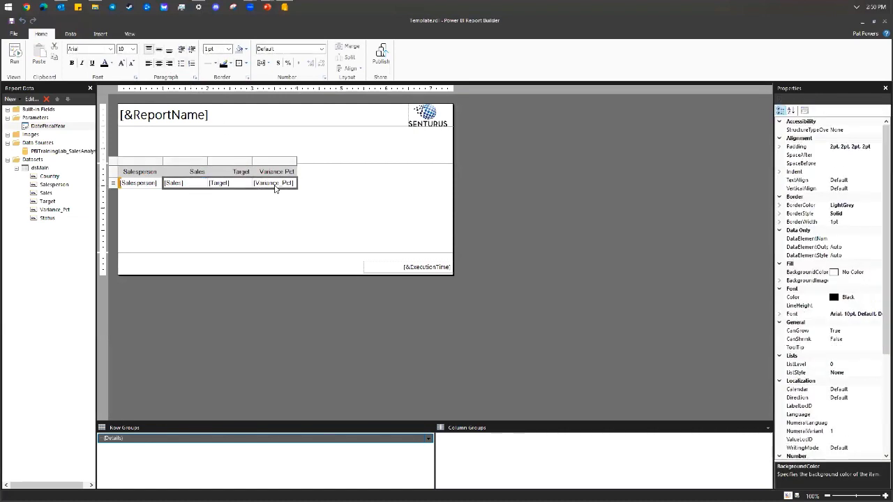
left_click(169, 62)
Format the Sales value cell as C0 currency.
left_click(180, 183)
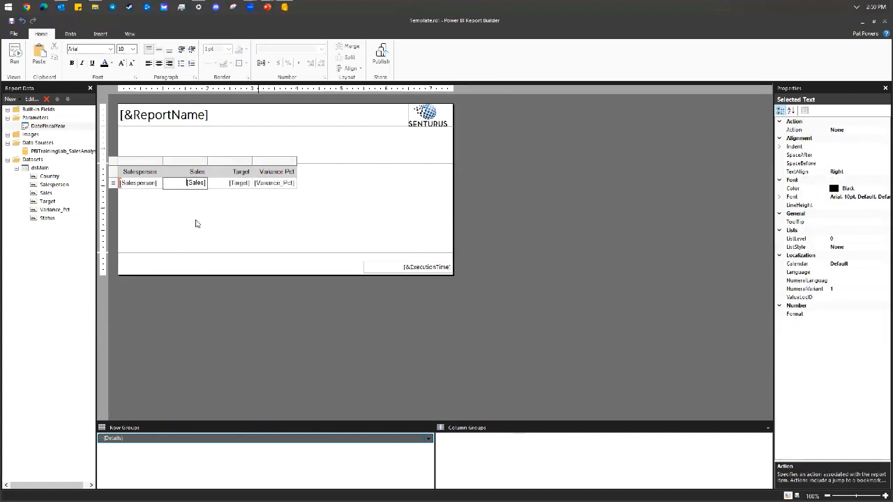
left_click(156, 193)
left_click(169, 186)
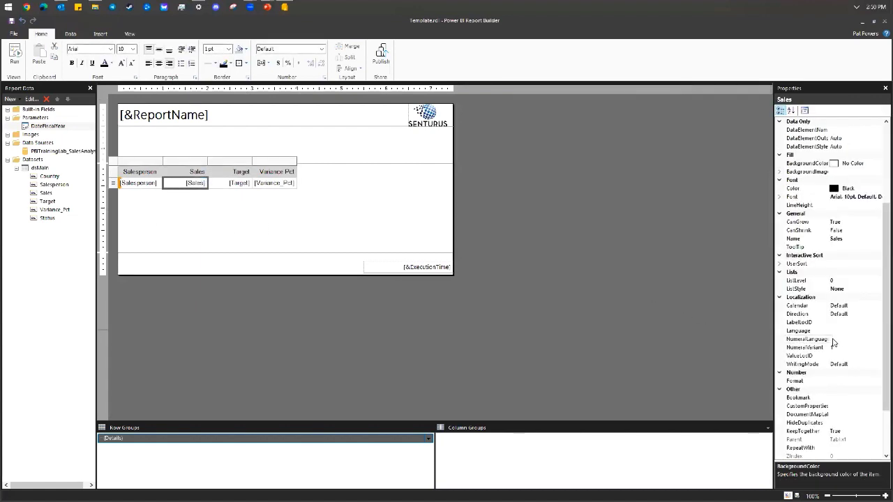
scroll(834, 342, "down", 1)
left_click(850, 356)
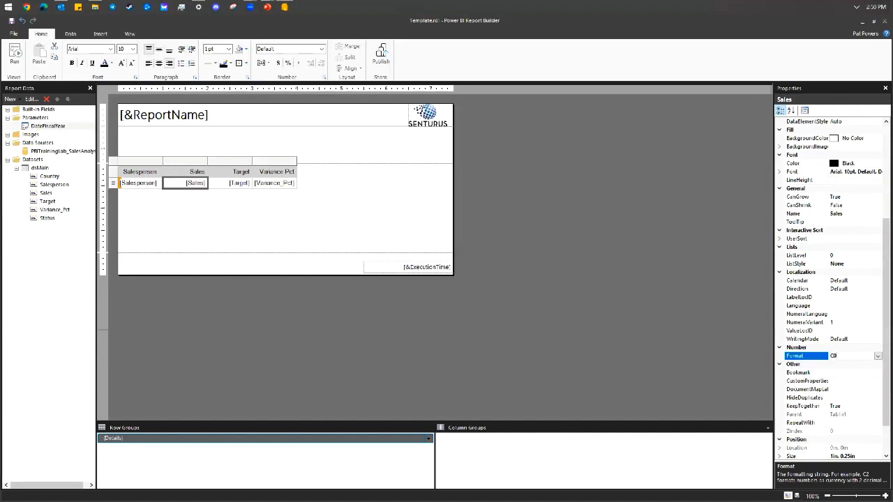
key("Return")
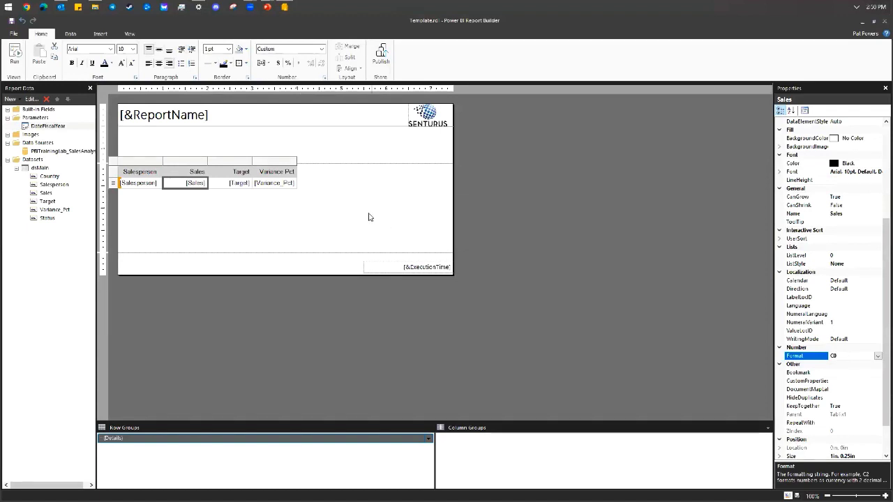
Format the Target cell as C currency and Variance_Pct as P2 percentage.
left_click(215, 185)
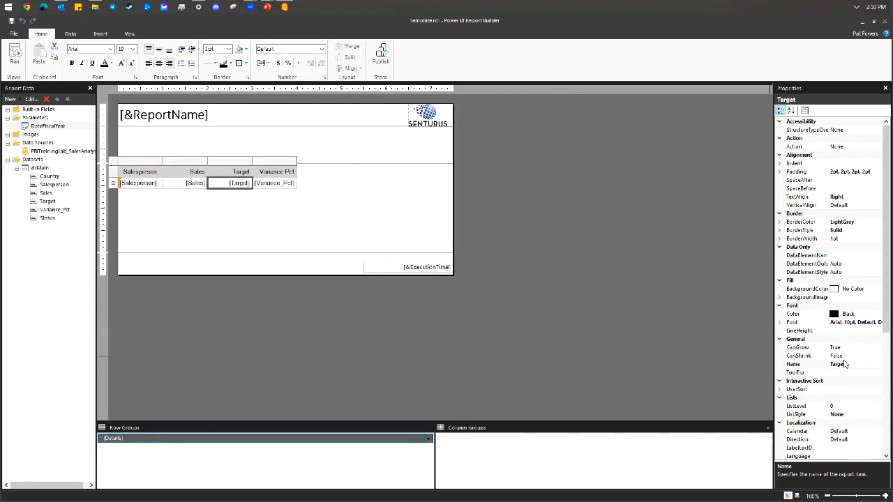
scroll(845, 364, "down", 4)
left_click(830, 409)
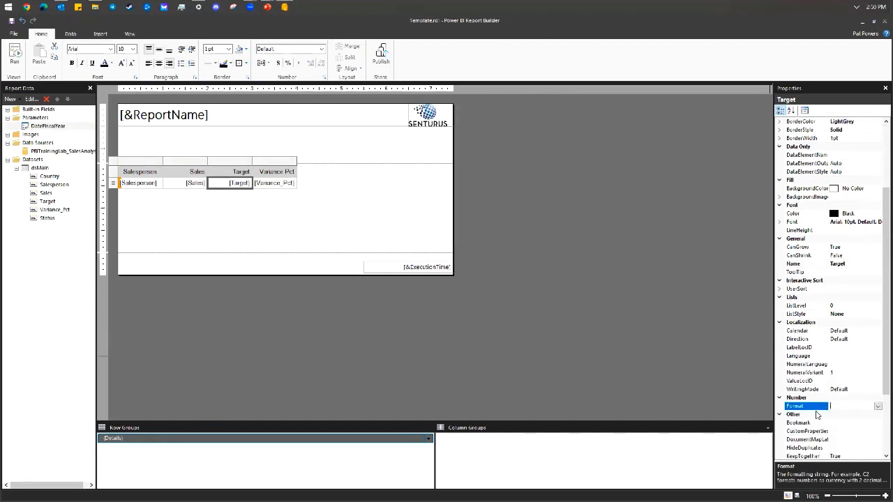
type("C0")
left_click(286, 185)
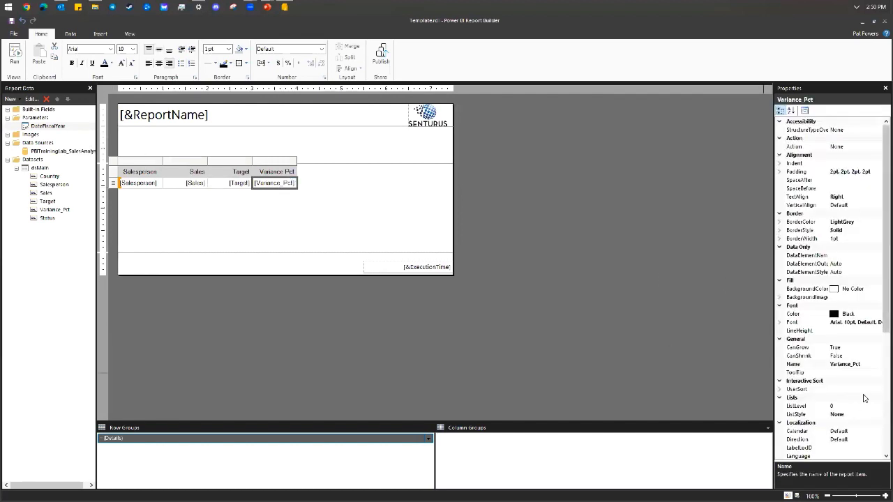
scroll(856, 415, "down", 2)
scroll(855, 415, "down", 2)
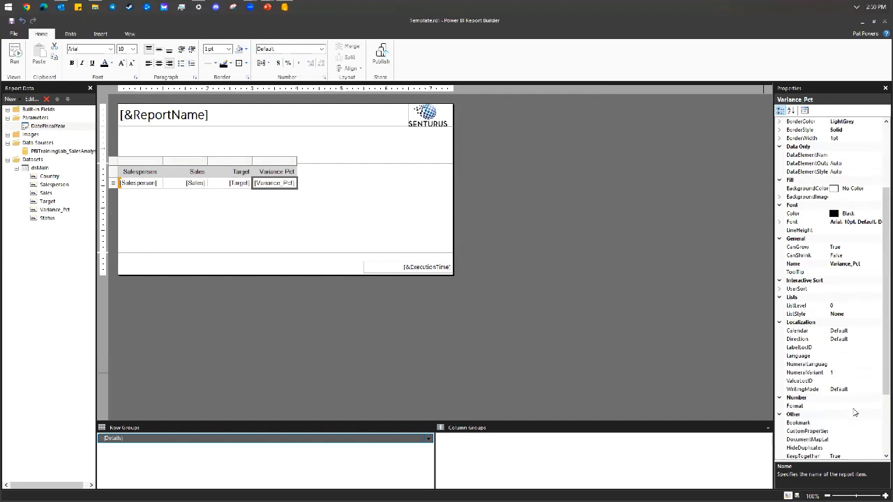
left_click(852, 406)
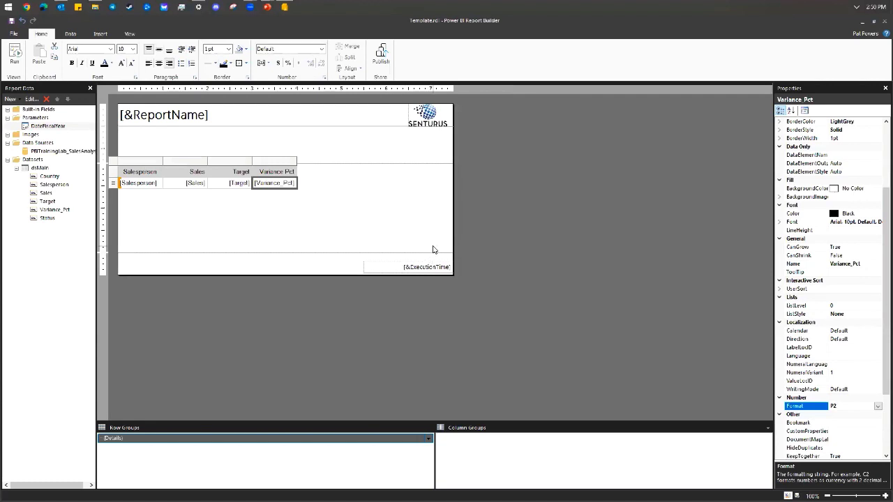
left_click(521, 286)
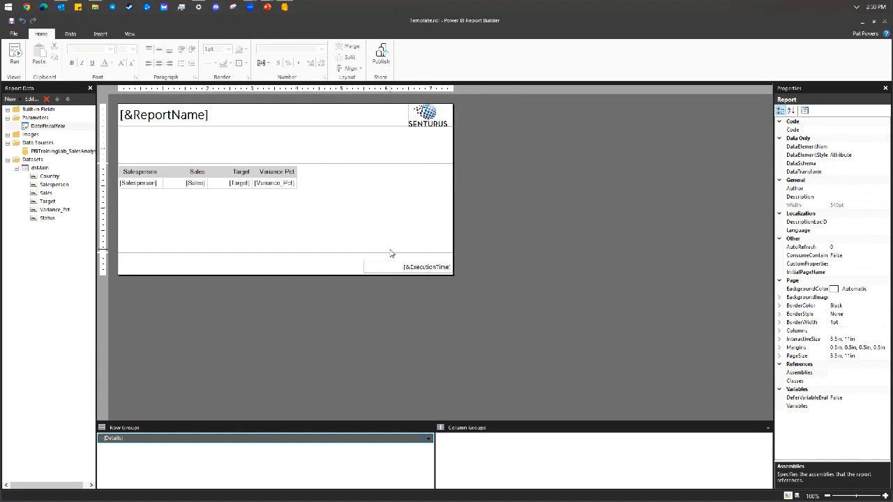
Inspect the Variance_Pct text box's fill settings and close without changes.
left_click(273, 190)
right_click(273, 191)
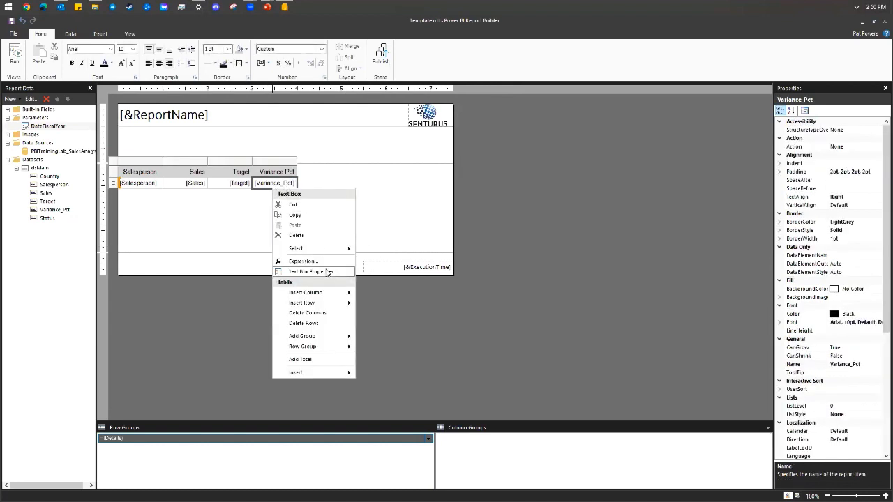
left_click(330, 274)
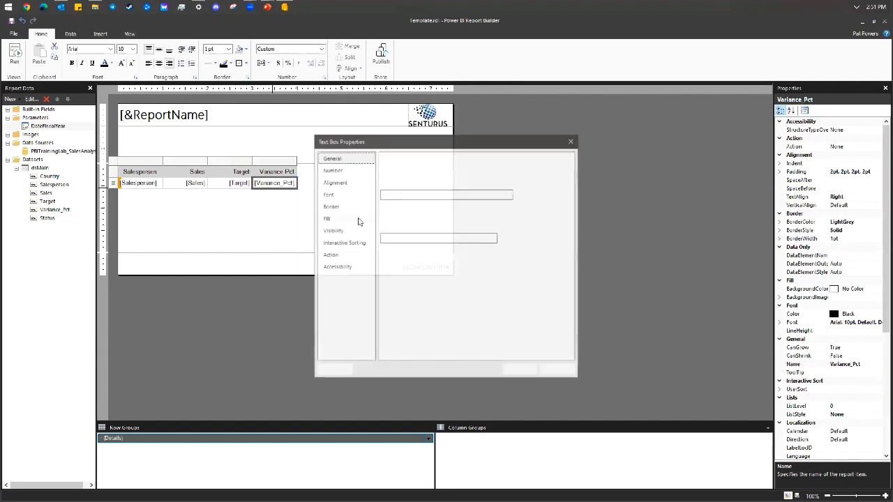
left_click(346, 220)
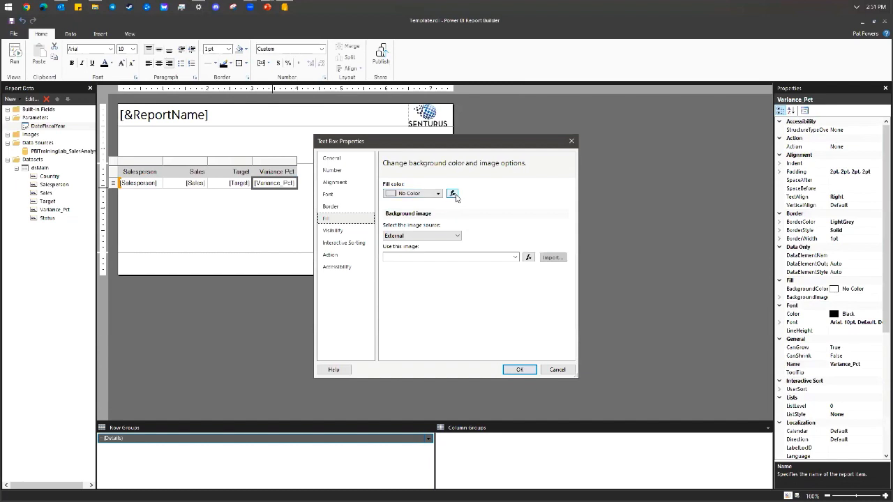
left_click(556, 370)
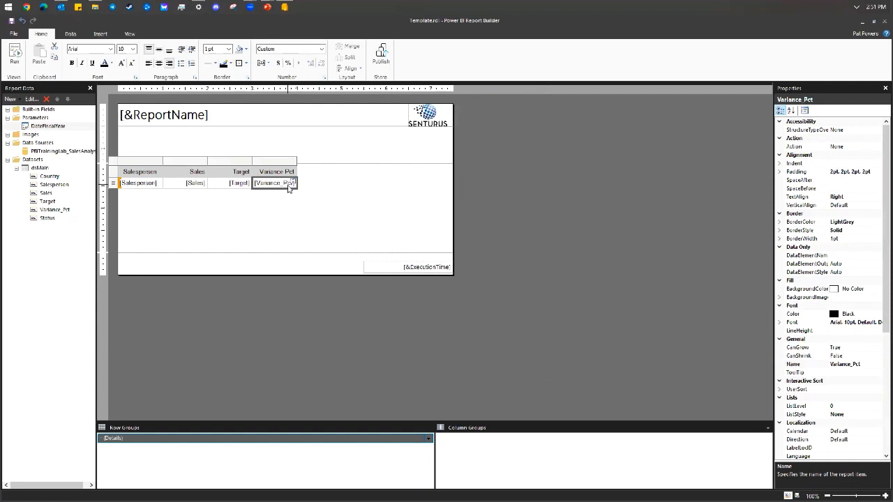
Set the Variance_Pct font colour to =Iif(Fields!Variance_Pct.Value<0,"Red","Black") and preview the report.
right_click(274, 190)
left_click(324, 273)
left_click(329, 194)
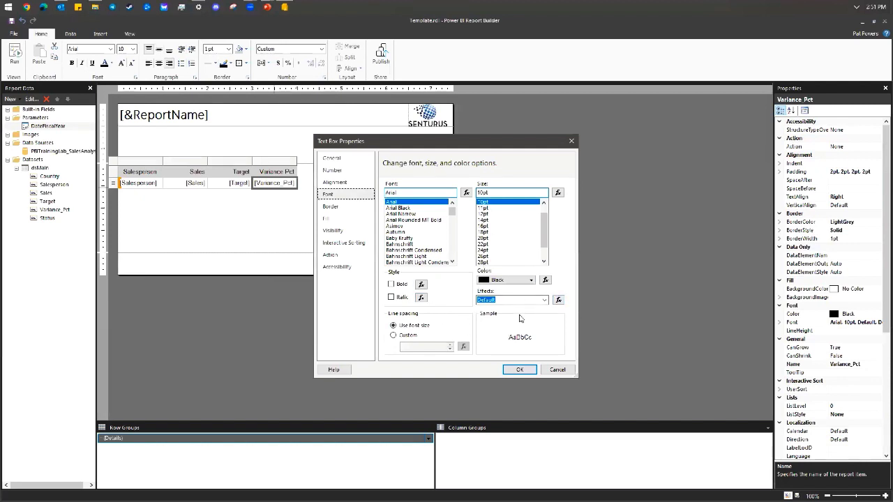
left_click(545, 280)
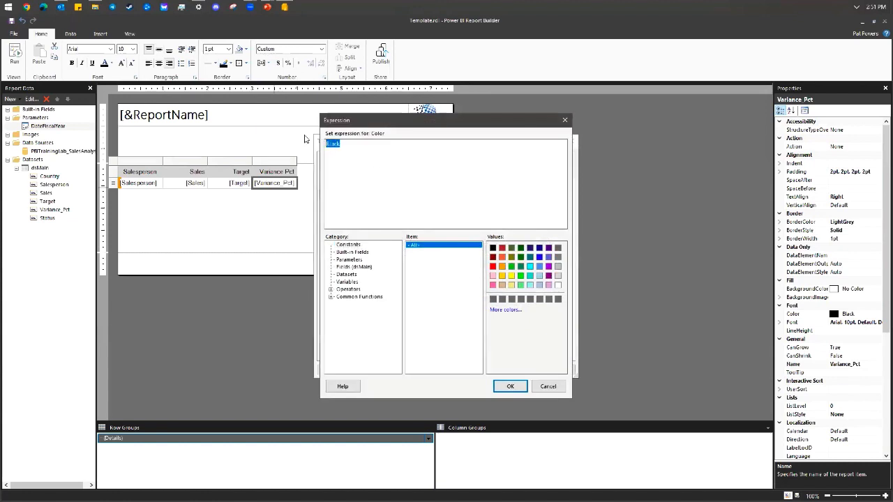
type("=Iif")
type("(Fields")
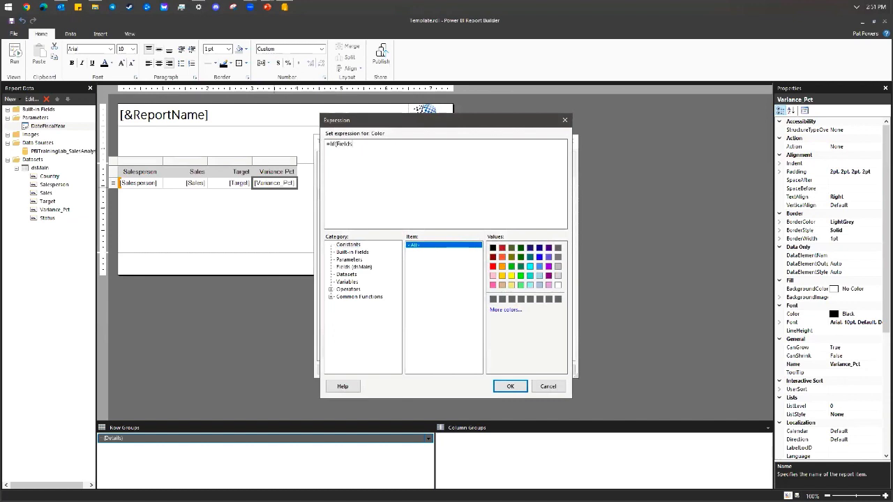
type("!Variance_Pct.Value<0,")
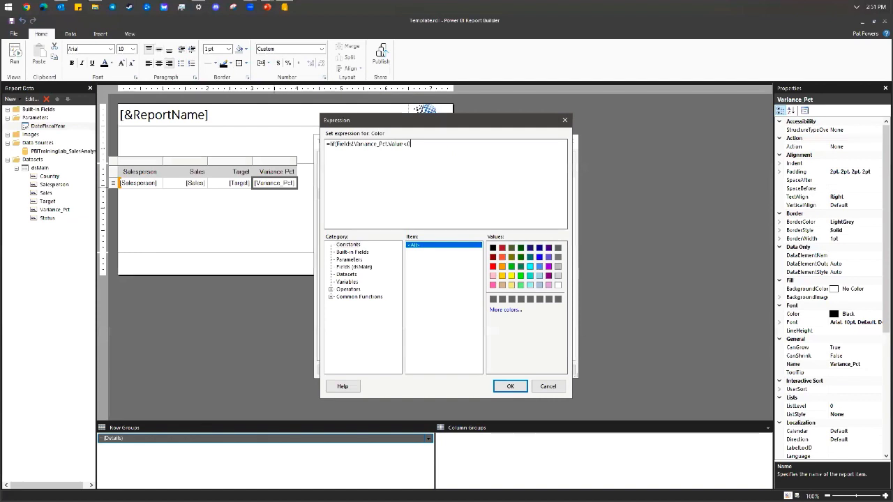
type(" \"Red\", \"Black\"")
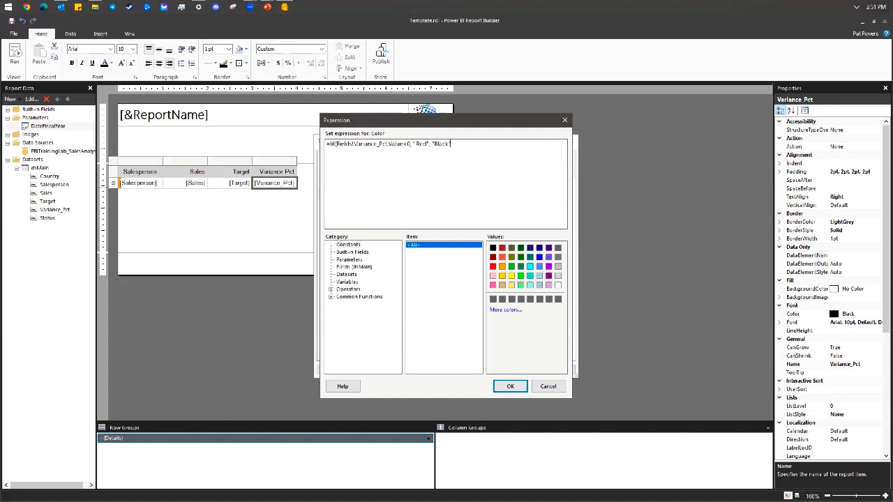
type(")")
left_click(511, 388)
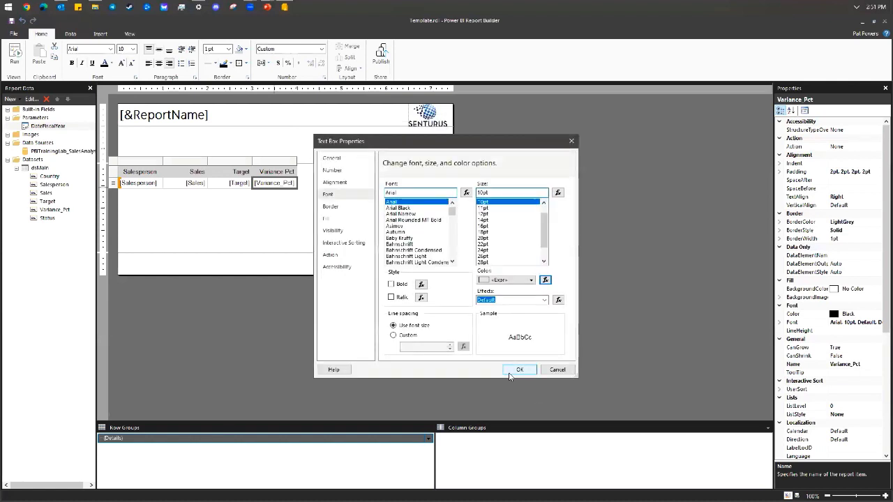
left_click(519, 372)
left_click(14, 61)
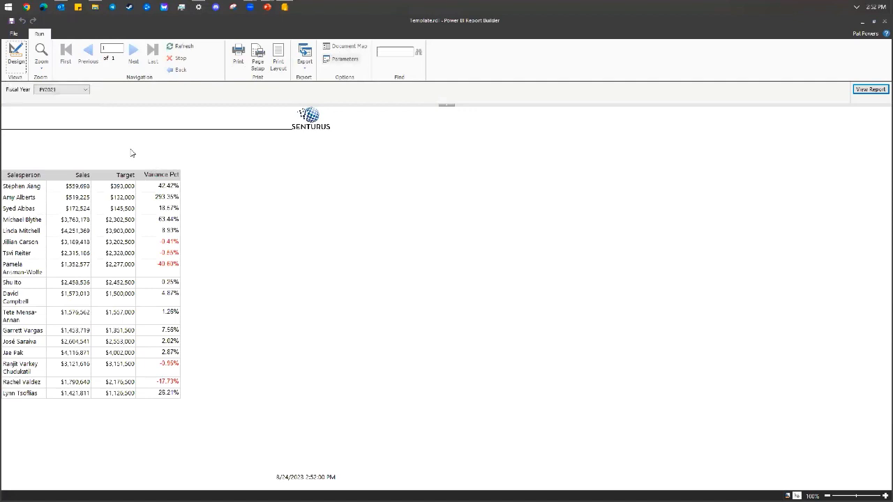
Pick FY2020 as the Fiscal Year parameter and view the report.
left_click(85, 92)
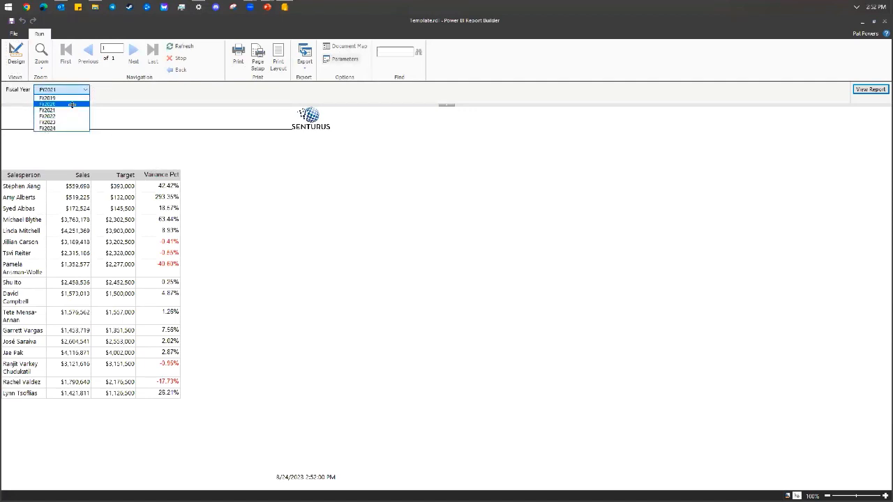
left_click(72, 104)
left_click(872, 90)
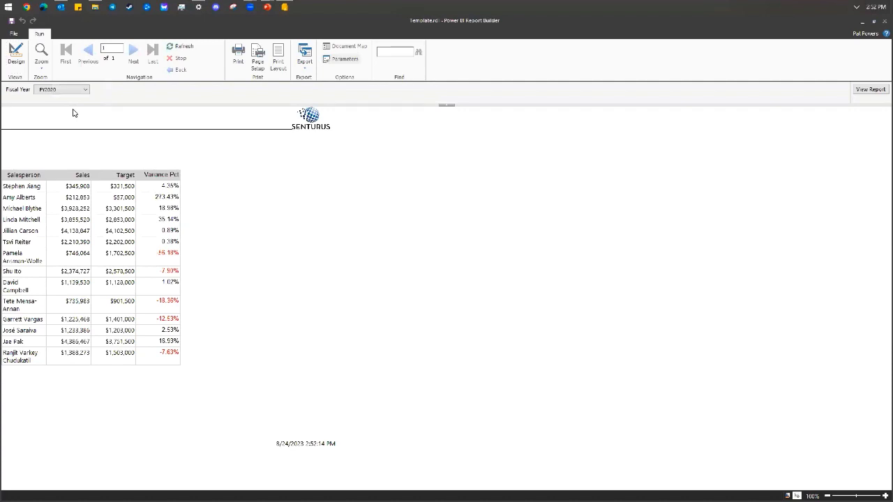
left_click(80, 91)
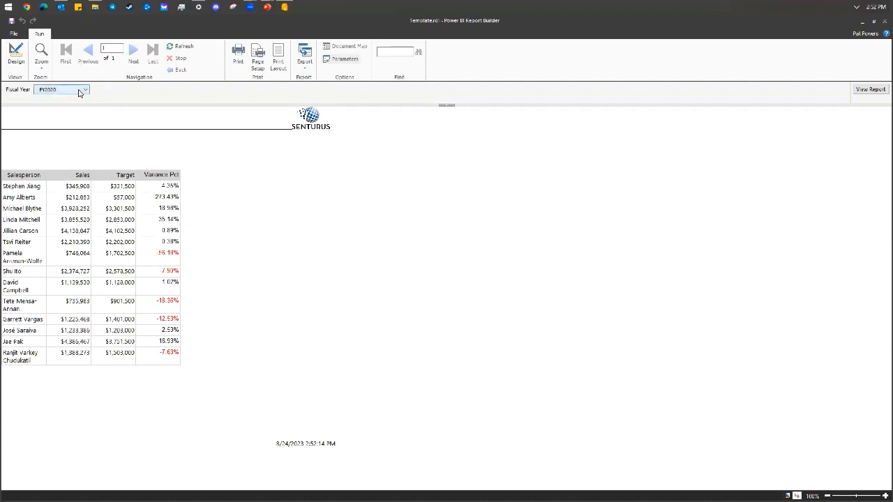
Switch from the report preview back to Design view.
left_click(16, 56)
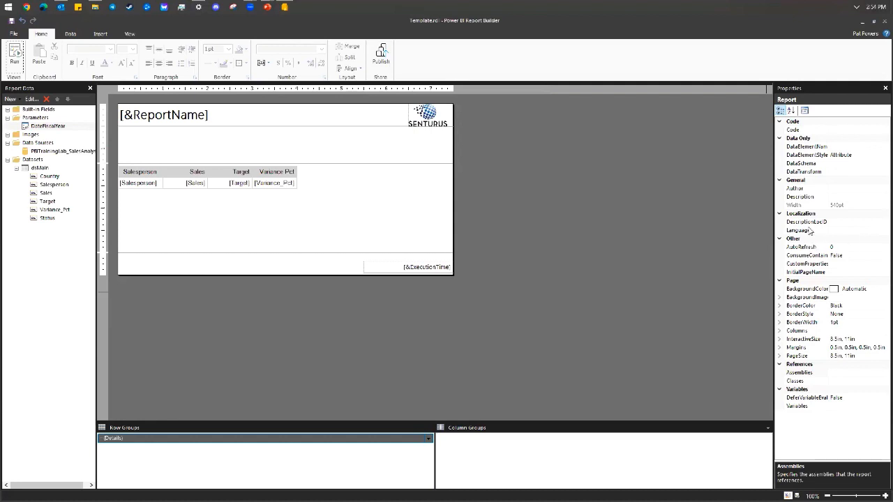
Insert a new column to the right of the Variance Pct column.
right_click(295, 178)
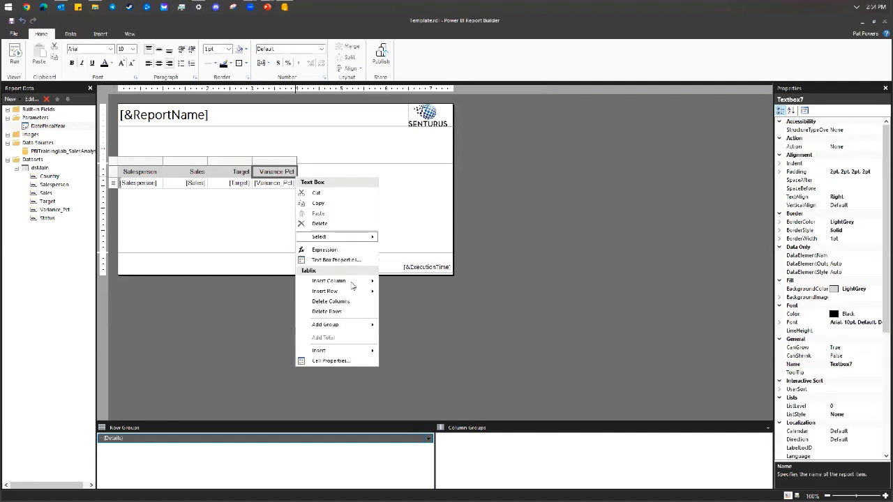
mouse_move(356, 281)
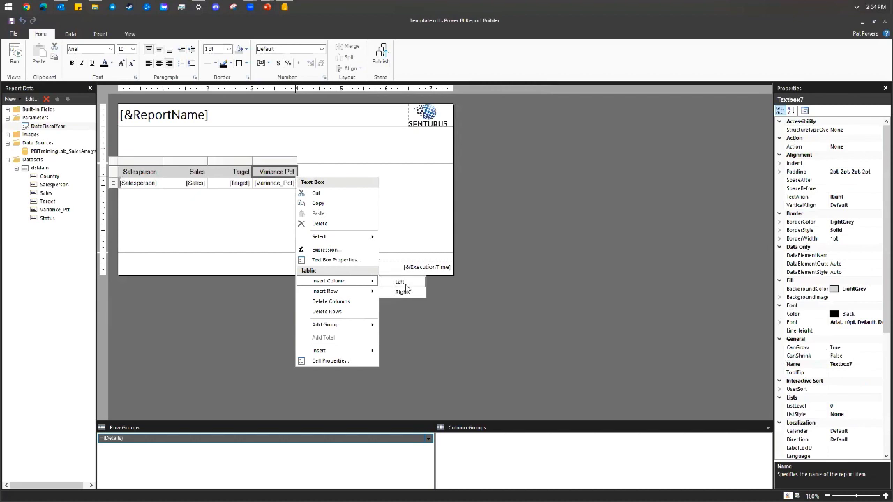
left_click(403, 292)
left_click(328, 176)
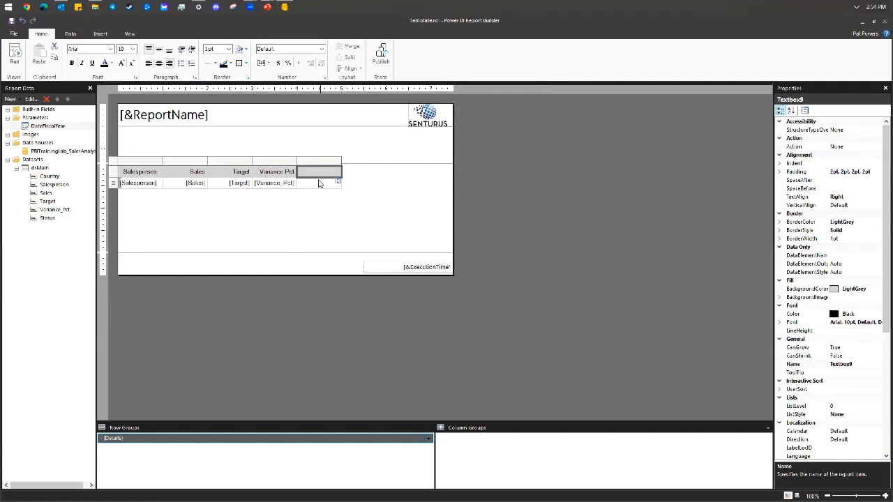
Insert a 3 Symbols (Circled) indicator into the new column's empty detail cell.
right_click(320, 185)
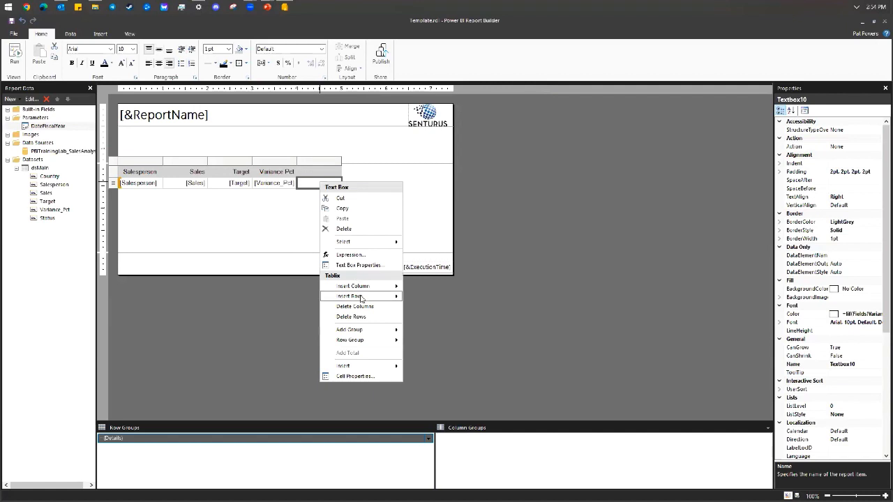
mouse_move(369, 369)
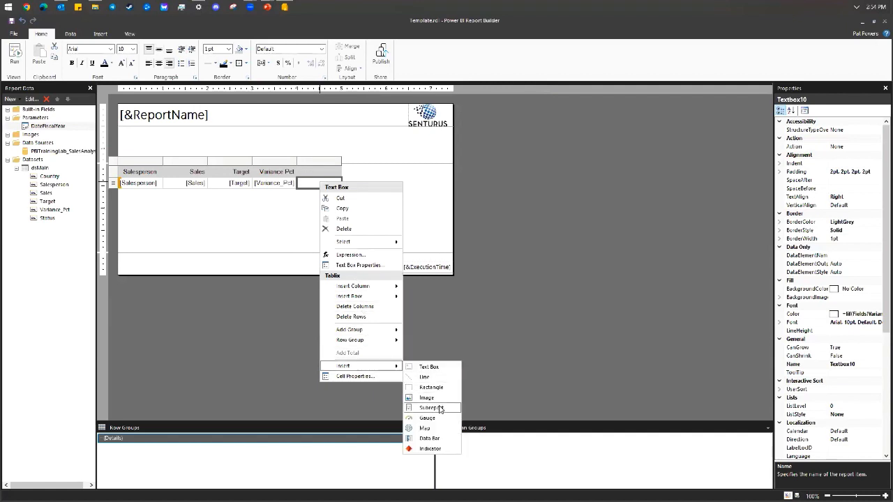
left_click(430, 449)
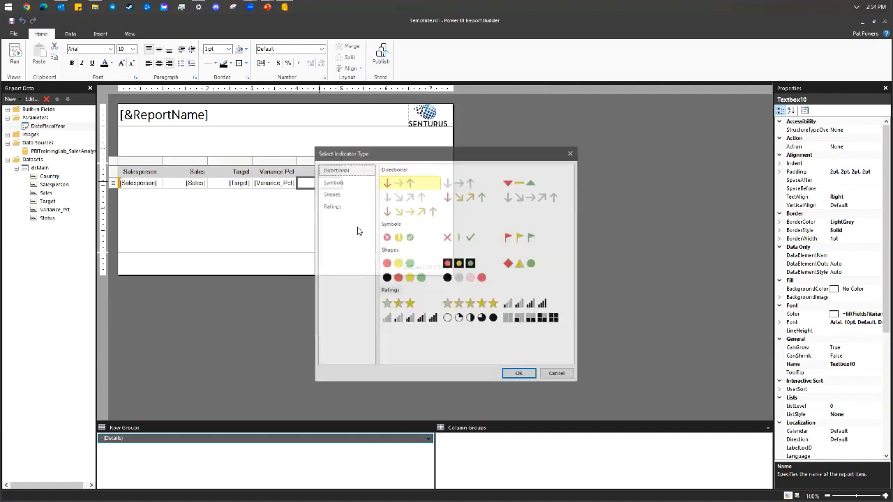
left_click(400, 239)
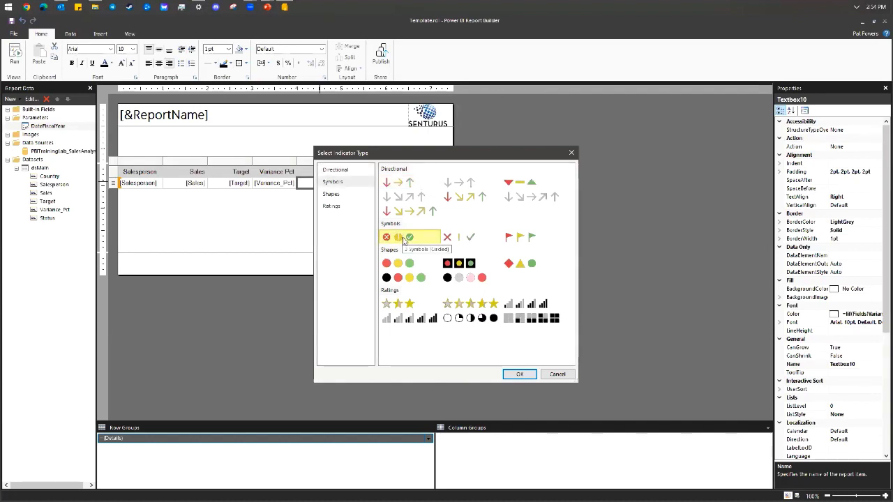
left_click(520, 374)
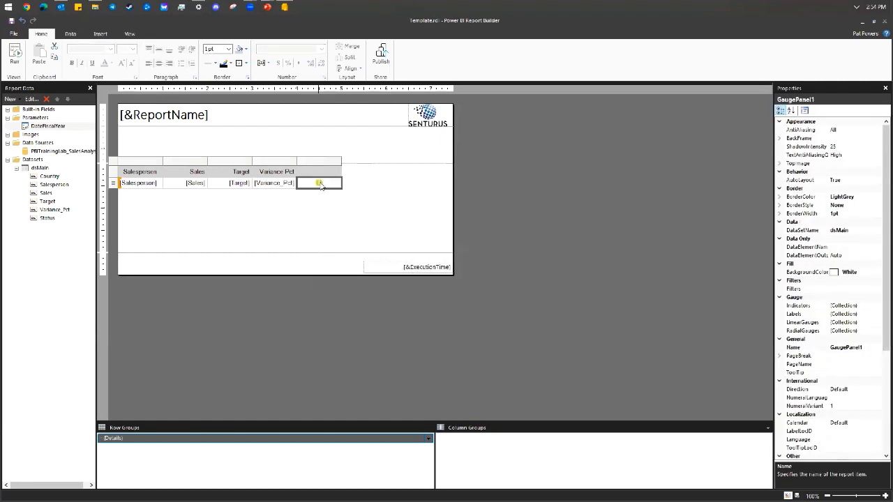
left_click(320, 183)
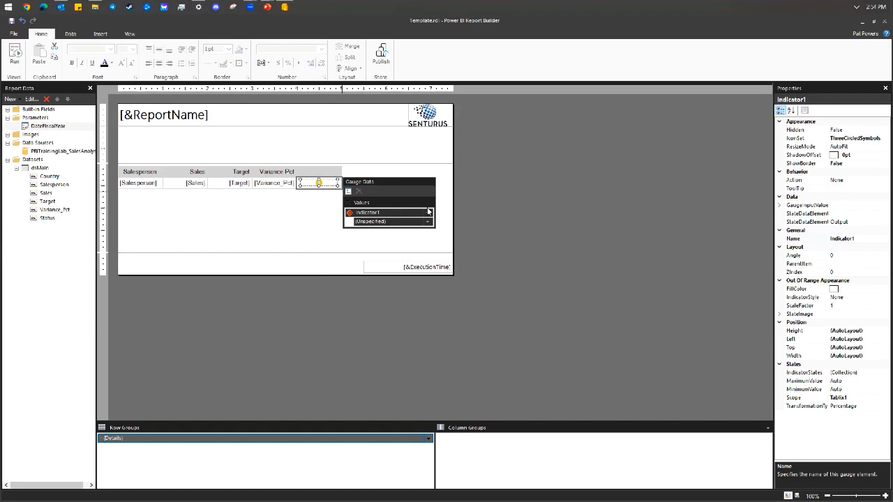
Bind the indicator's value to the Status field.
right_click(321, 183)
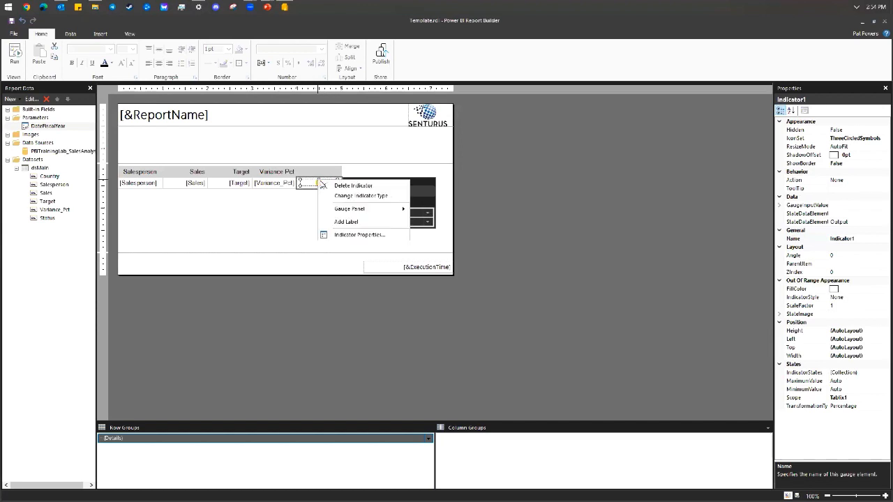
left_click(357, 235)
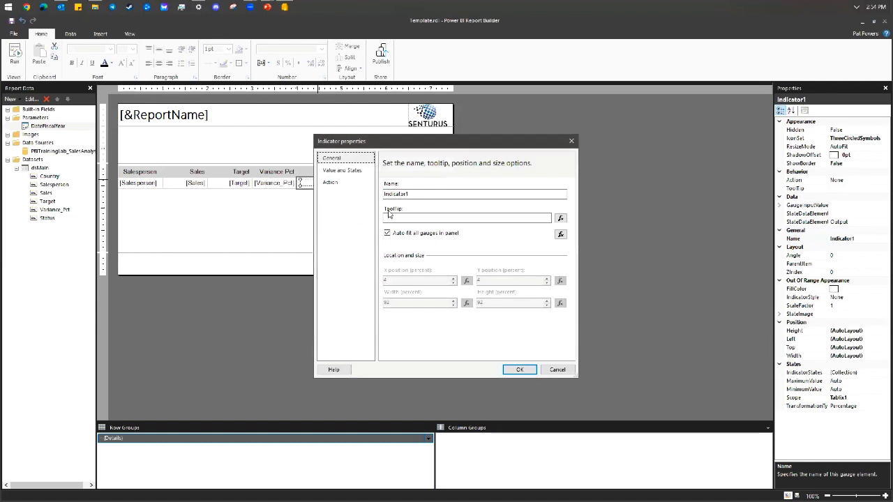
key("Escape")
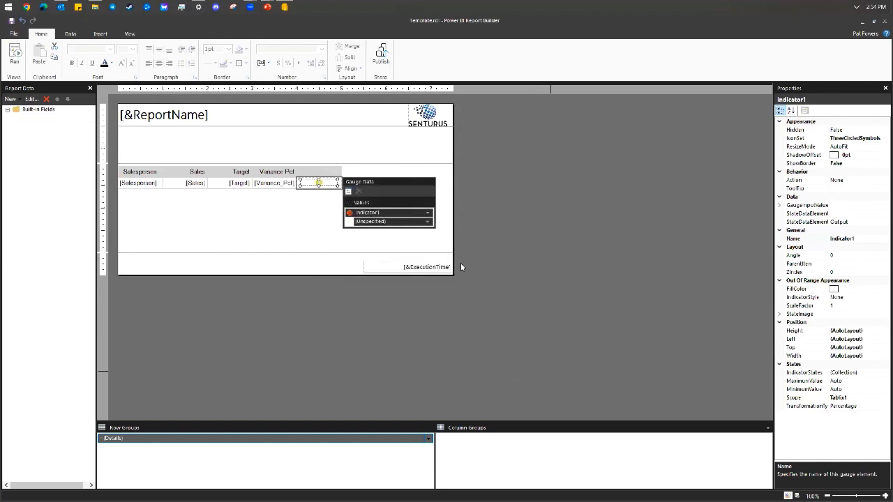
left_click(427, 221)
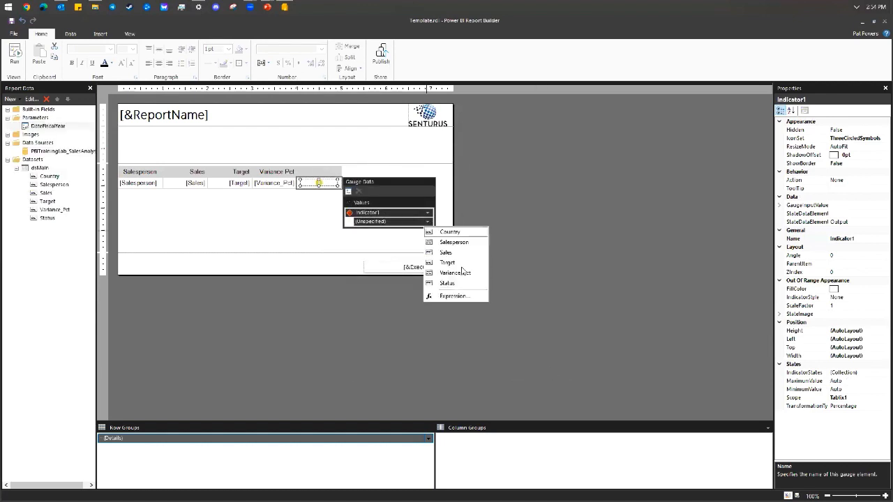
left_click(447, 282)
Set the indicator's states measurement unit to Numeric in Value and States.
right_click(371, 213)
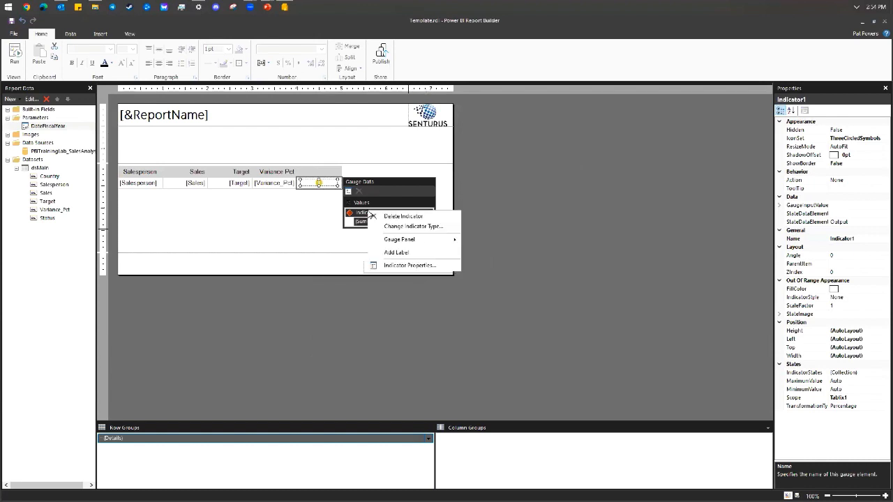
left_click(402, 264)
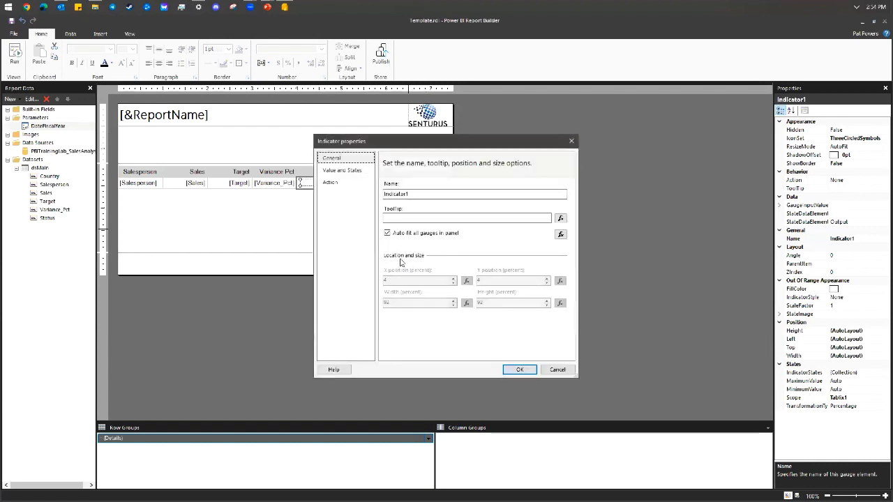
left_click(345, 171)
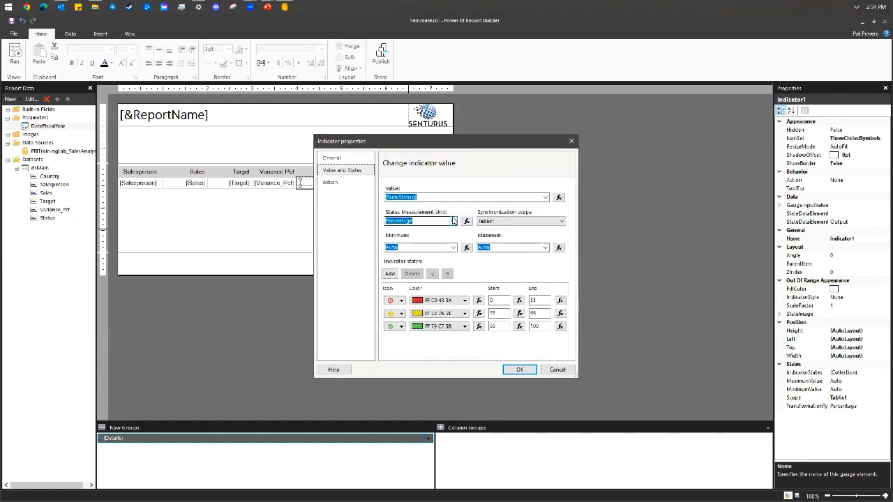
left_click(452, 220)
left_click(447, 238)
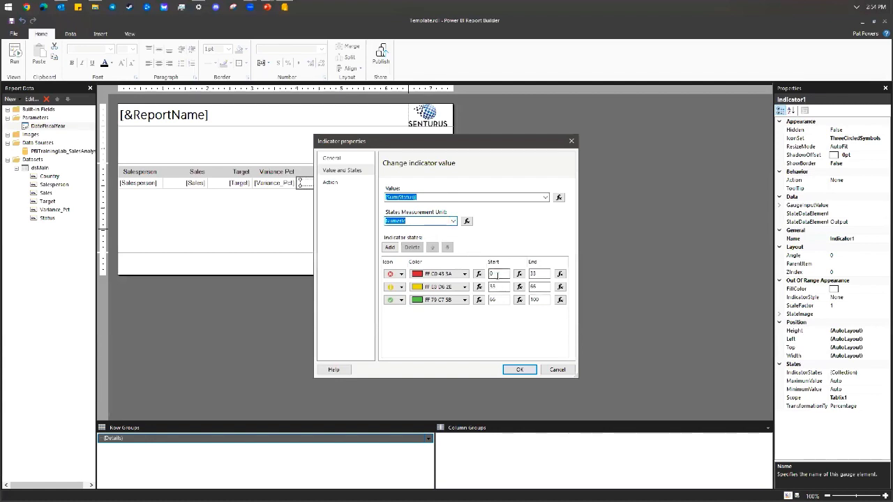
Give the states ranges red -1 to -1, yellow 0 to 0, green 1 to 1.
left_click(539, 274)
left_click(508, 275)
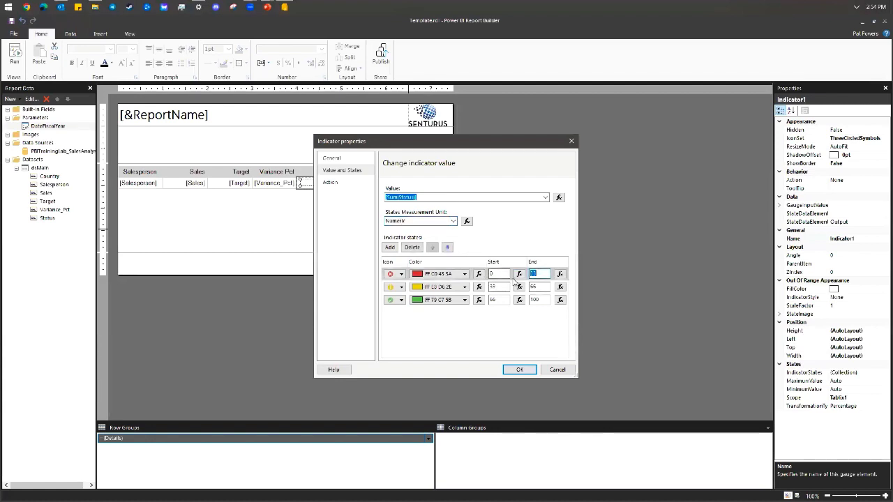
type("-")
key("Tab")
key("Tab")
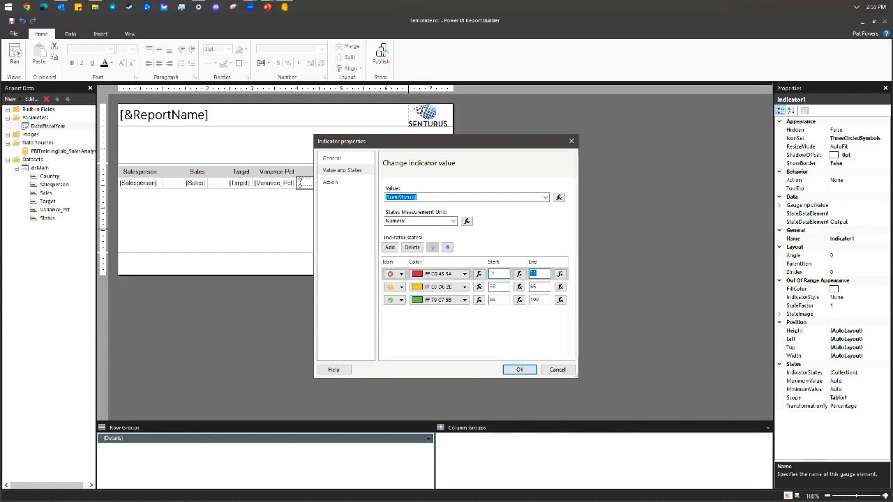
type("-1")
key("Tab")
key("Tab")
key("Tab")
key("Tab")
key("Tab")
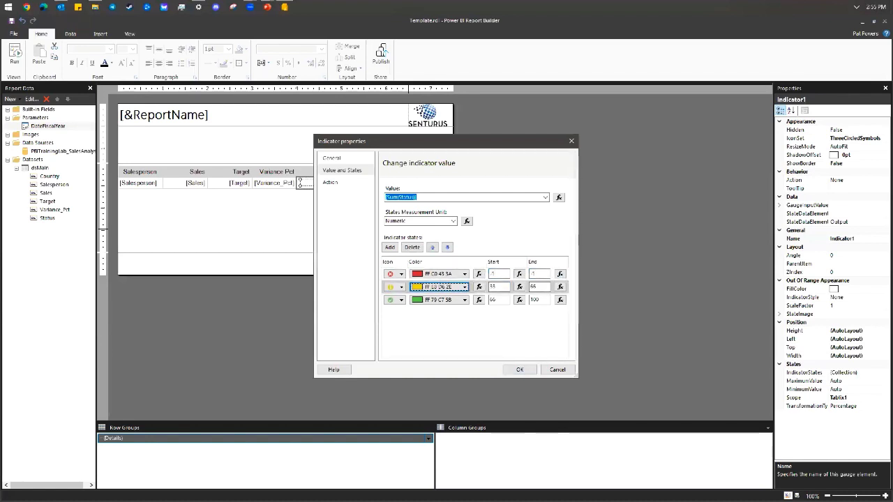
type("0")
key("Tab")
key("Tab")
type("0")
key("Tab")
key("Tab")
key("Tab")
key("Tab")
key("Tab")
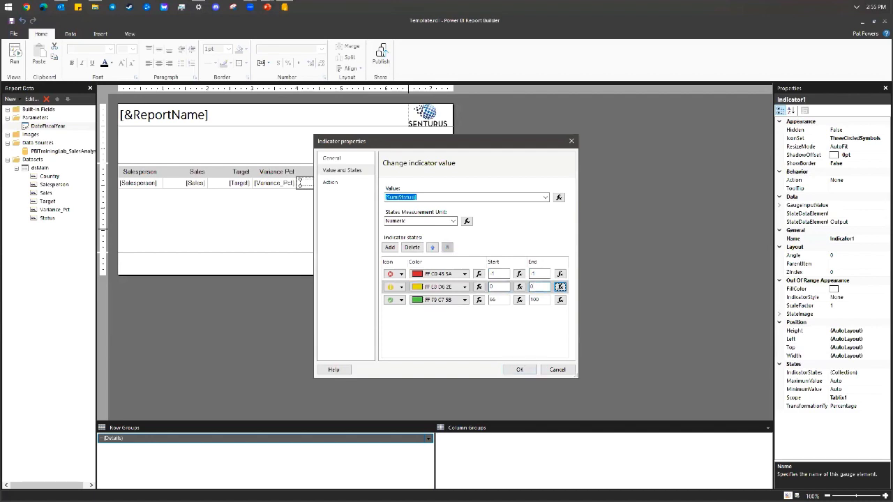
type("1")
key("Tab")
key("Tab")
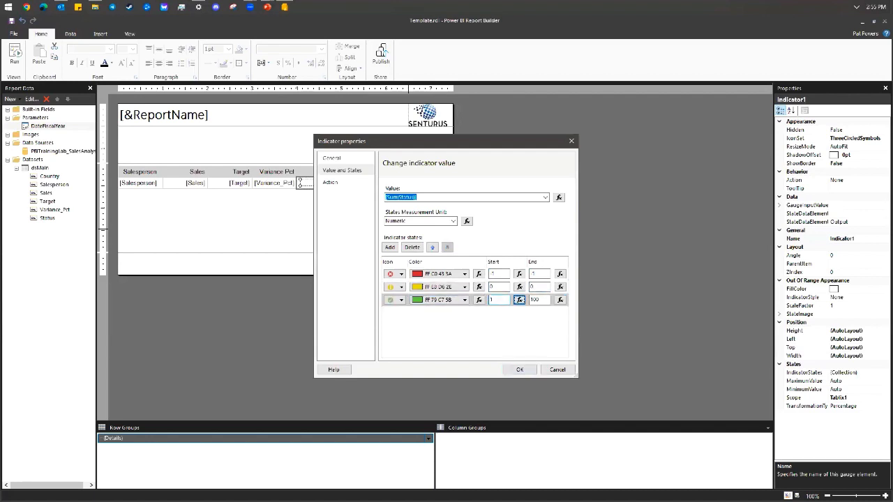
type("1")
left_click(517, 370)
Run the report to see the status icons, then advance the slideshow to 'In summary'.
left_click(325, 212)
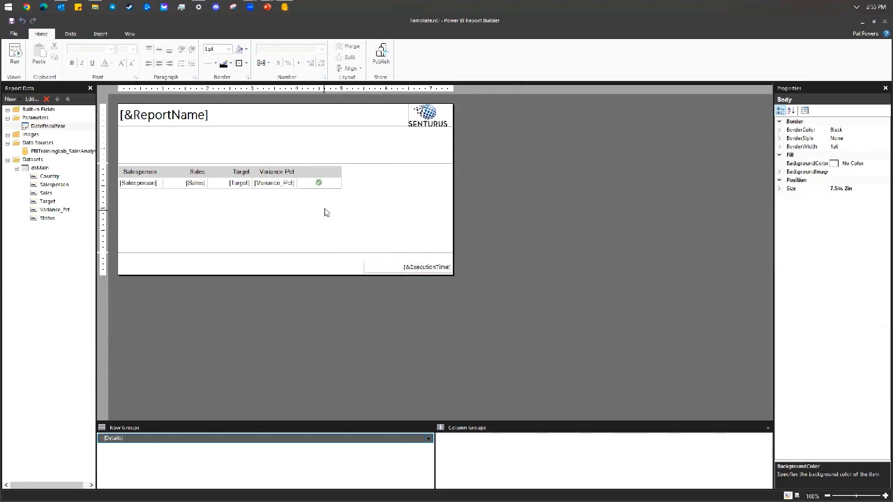
left_click(15, 54)
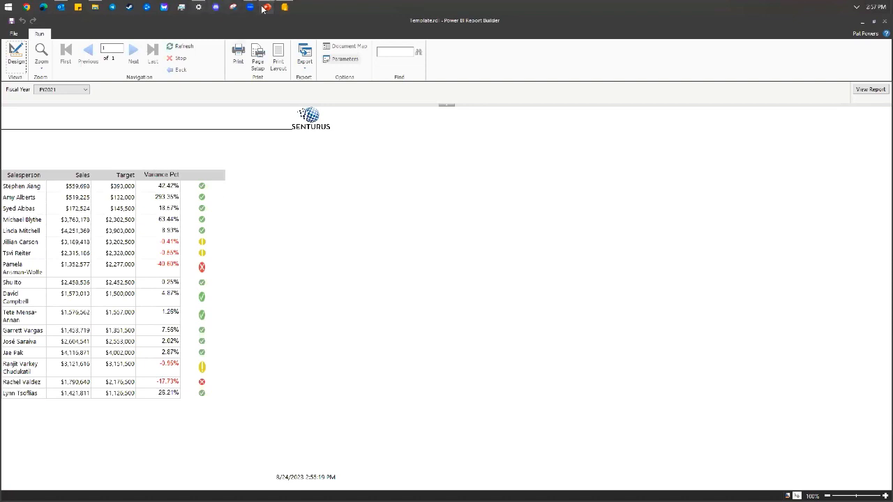
mouse_move(268, 7)
left_click(318, 50)
left_click(301, 211)
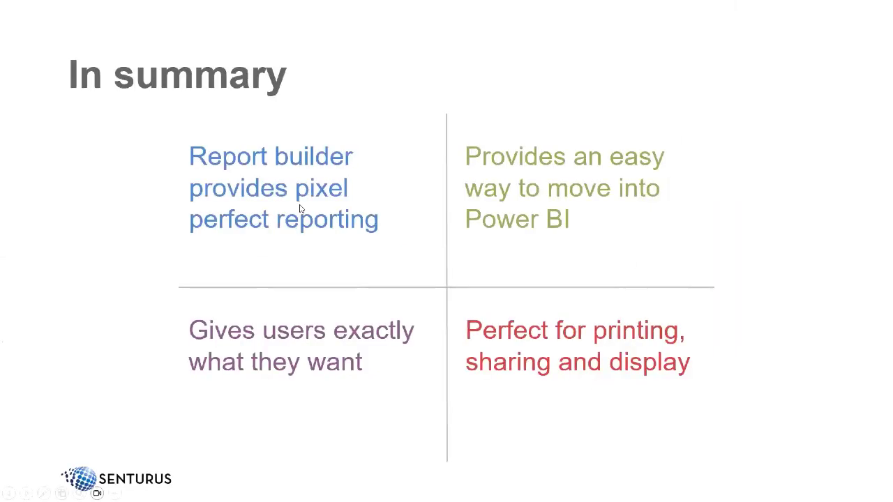